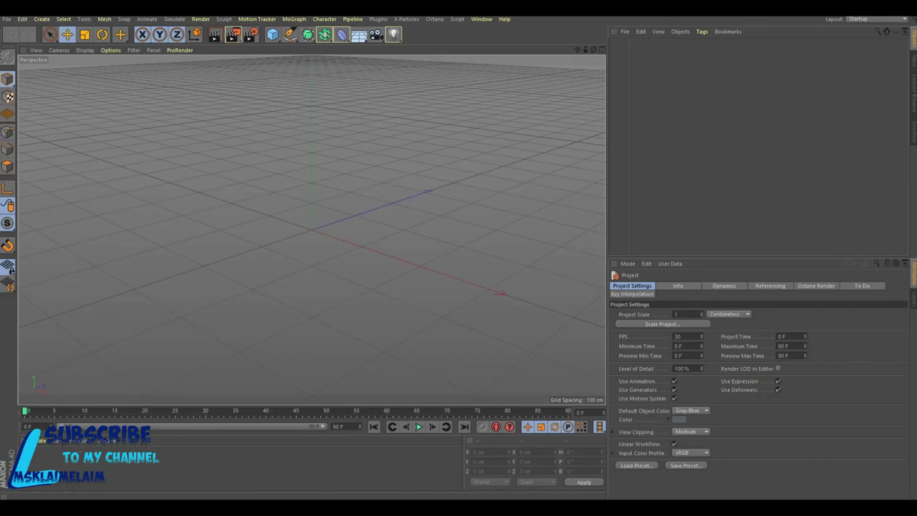
Add a cylinder primitive and set its orientation to +Z
{"action": "left_click", "coordinate": [273, 34]}
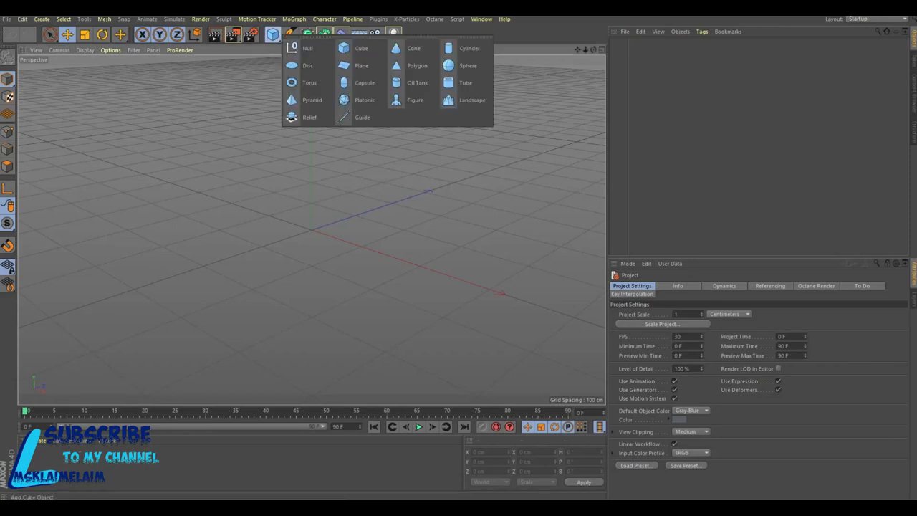
{"action": "left_click", "coordinate": [469, 48]}
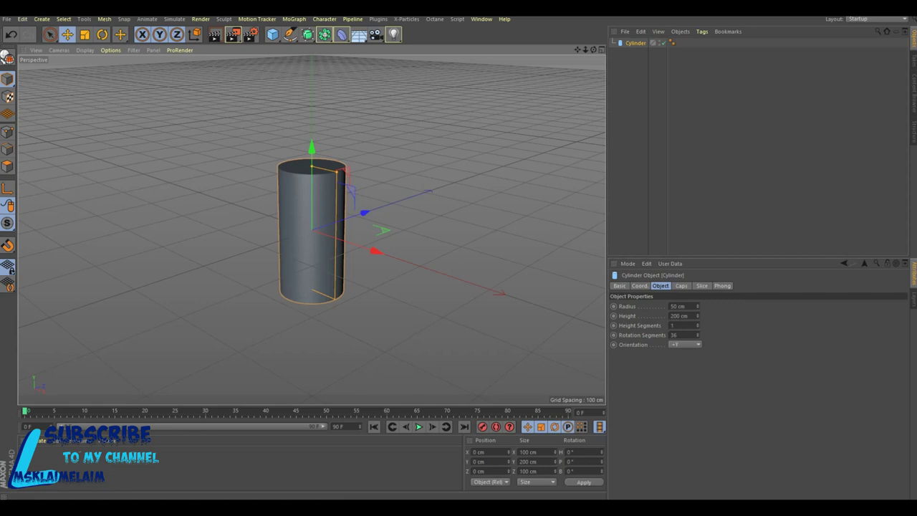
{"action": "left_click", "coordinate": [684, 344]}
{"action": "left_click", "coordinate": [684, 390]}
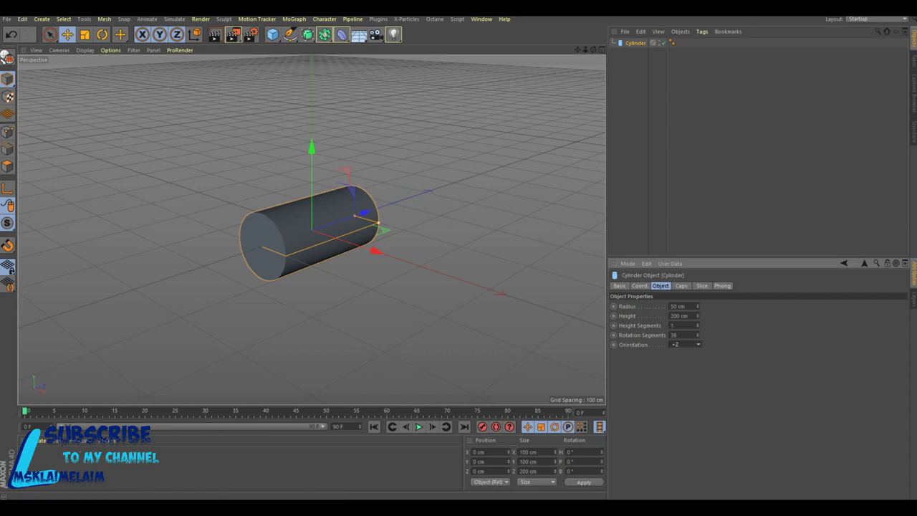
Shrink the cylinder's radius to about 49.8 cm so it becomes a flat disc
{"action": "left_click_drag", "start_coordinate": [377, 224], "coordinate": [360, 216]}
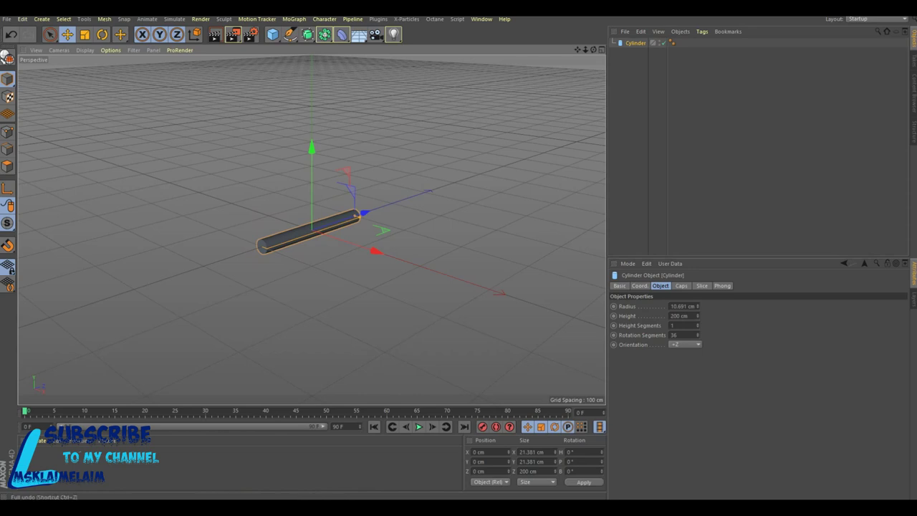
{"action": "left_click", "coordinate": [11, 35]}
{"action": "left_click_drag", "start_coordinate": [377, 224], "coordinate": [340, 235]}
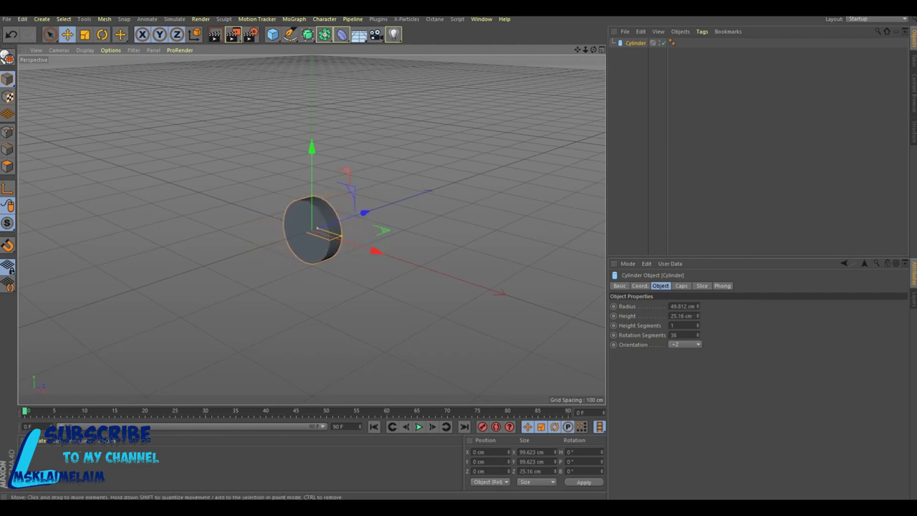
{"action": "left_click", "coordinate": [681, 285]}
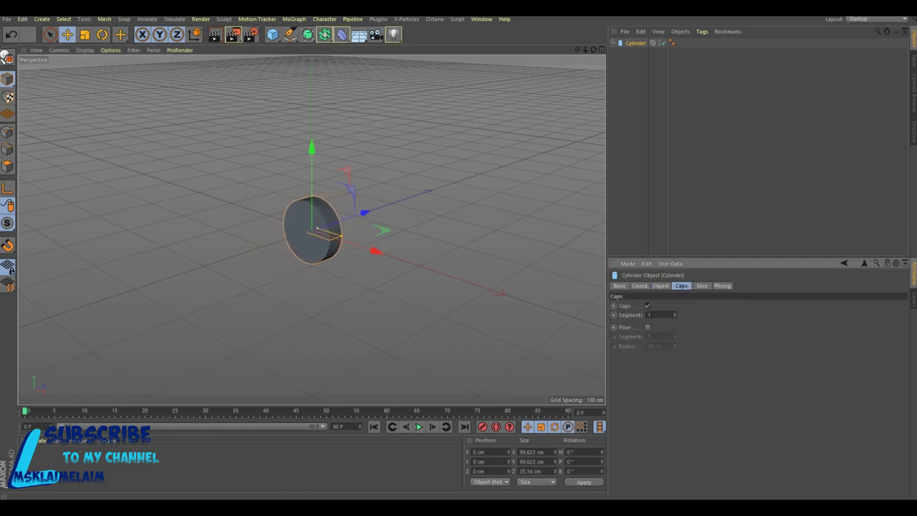
Enable a fillet on the disc's caps and add a 200 cm cube
{"action": "left_click", "coordinate": [648, 327]}
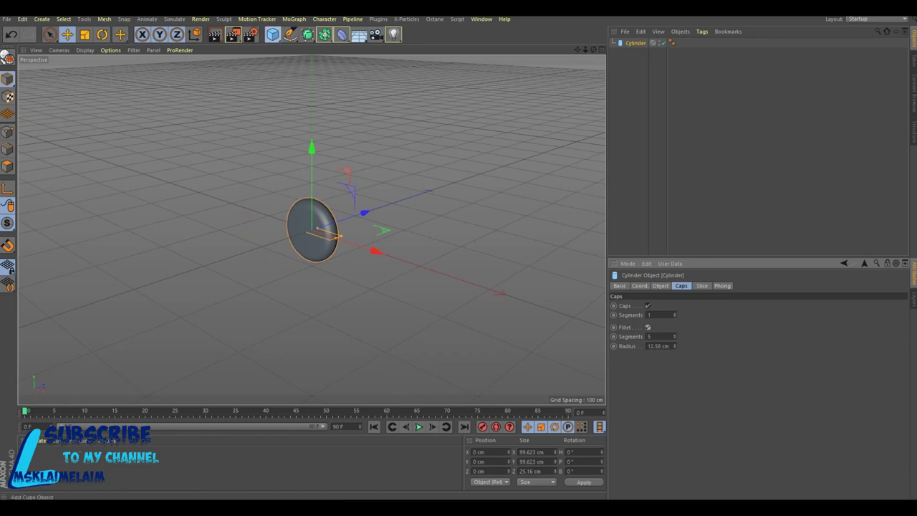
{"action": "left_click", "coordinate": [273, 34]}
{"action": "left_click", "coordinate": [362, 48]}
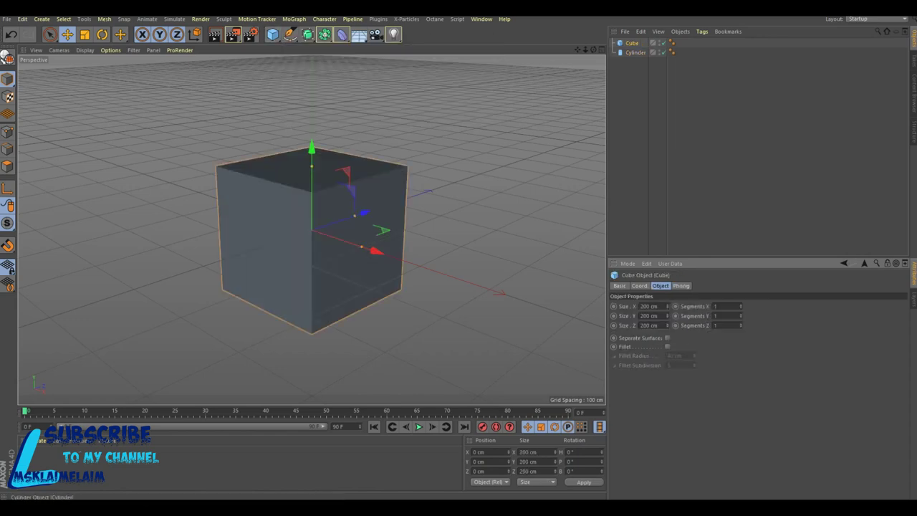
Set the cylinder's radius to 50 cm and height to 25 cm
{"action": "left_click", "coordinate": [635, 53]}
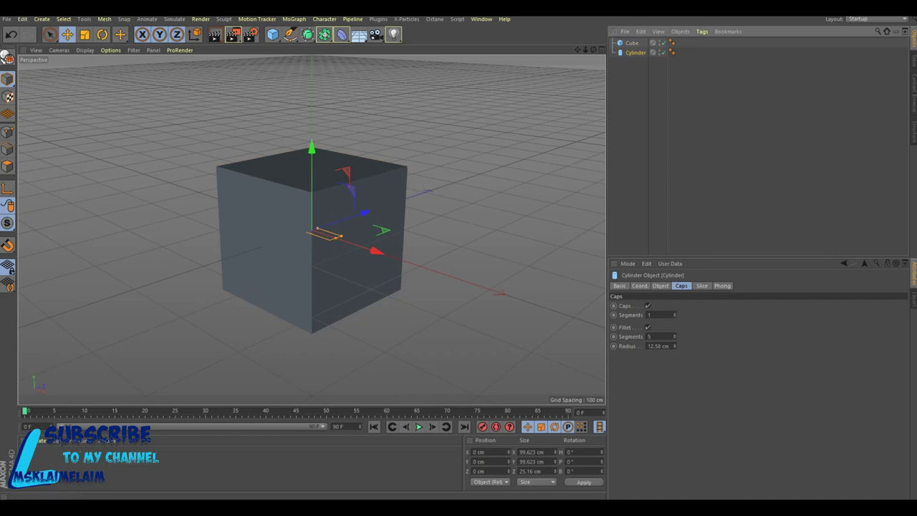
{"action": "left_click", "coordinate": [660, 285]}
{"action": "double_click", "coordinate": [678, 305]}
{"action": "type", "text": "50"}
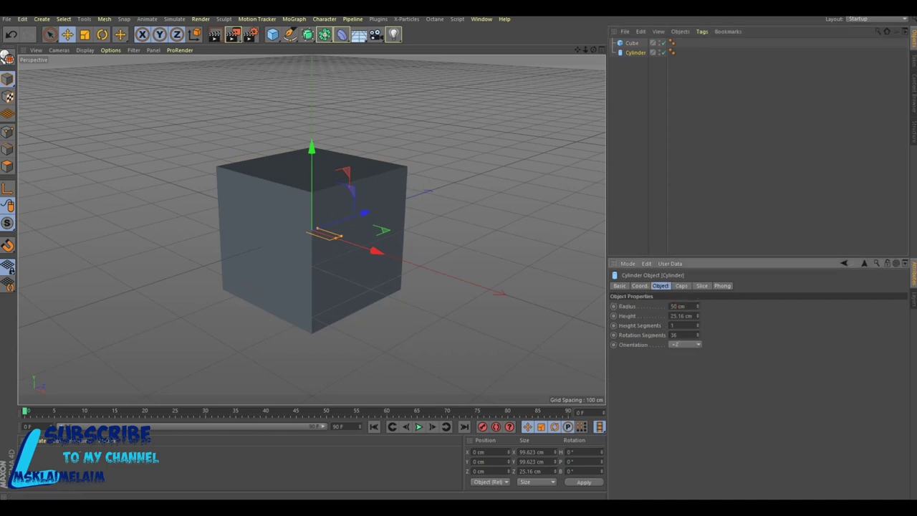
{"action": "double_click", "coordinate": [677, 316]}
{"action": "type", "text": "25"}
Reshape the cube to 60 cm depth and about 116 cm width, then lower its height
{"action": "left_click", "coordinate": [631, 43]}
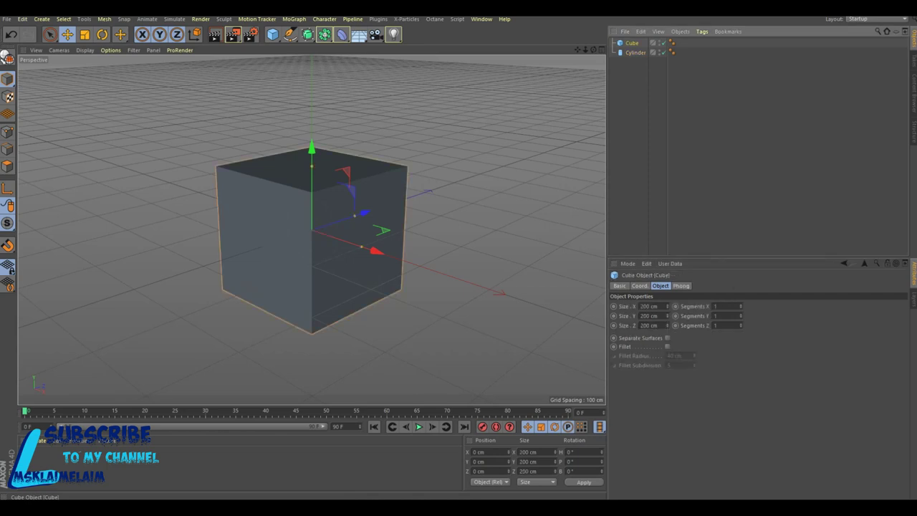
{"action": "double_click", "coordinate": [644, 306]}
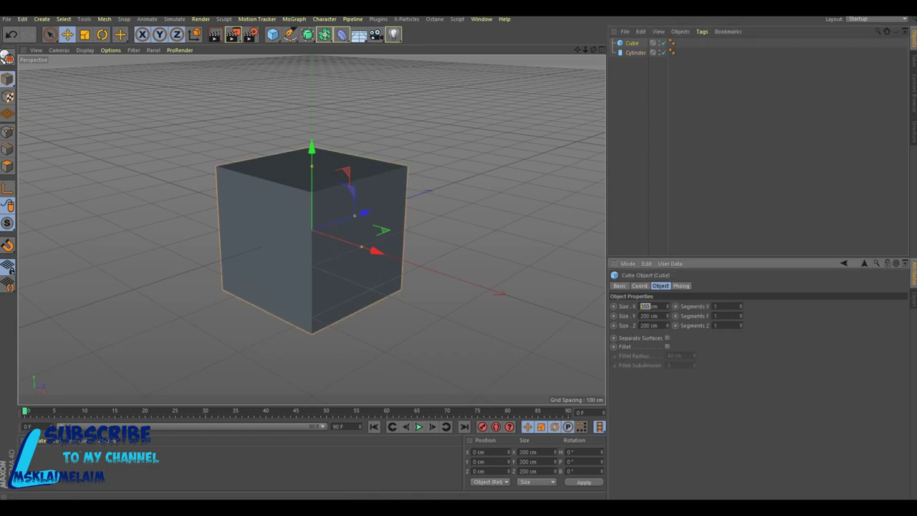
{"action": "type", "text": "6"}
{"action": "key", "text": "Return"}
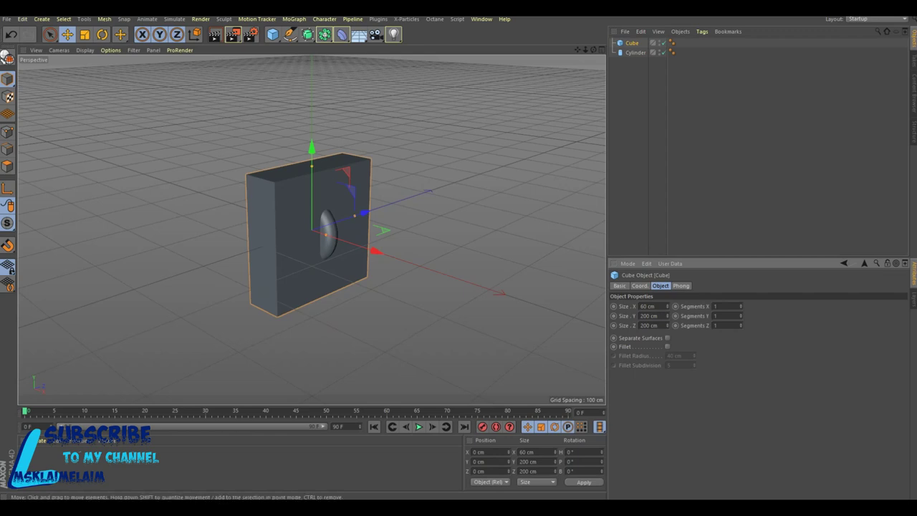
{"action": "left_click_drag", "start_coordinate": [401, 230], "coordinate": [308, 230], "text": "alt"}
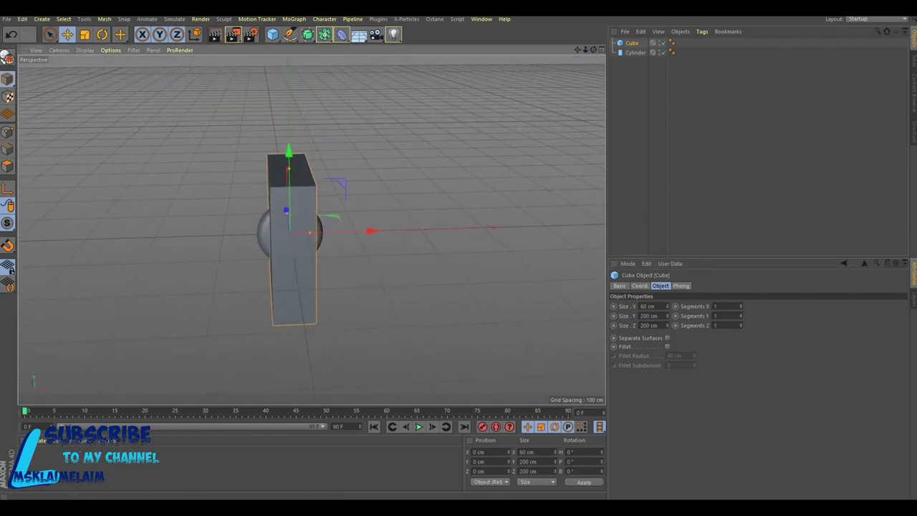
{"action": "double_click", "coordinate": [648, 325]}
{"action": "type", "text": "60"}
{"action": "key", "text": "Return"}
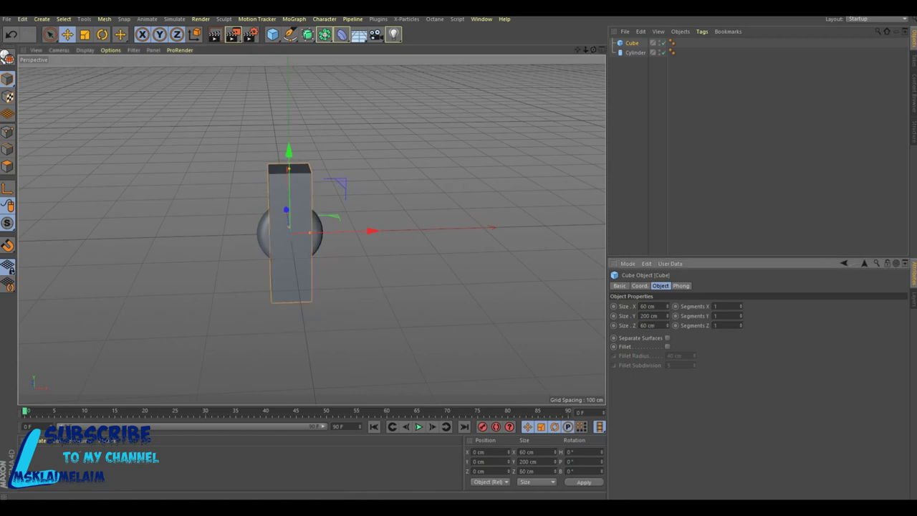
{"action": "left_click_drag", "start_coordinate": [309, 232], "coordinate": [328, 232]}
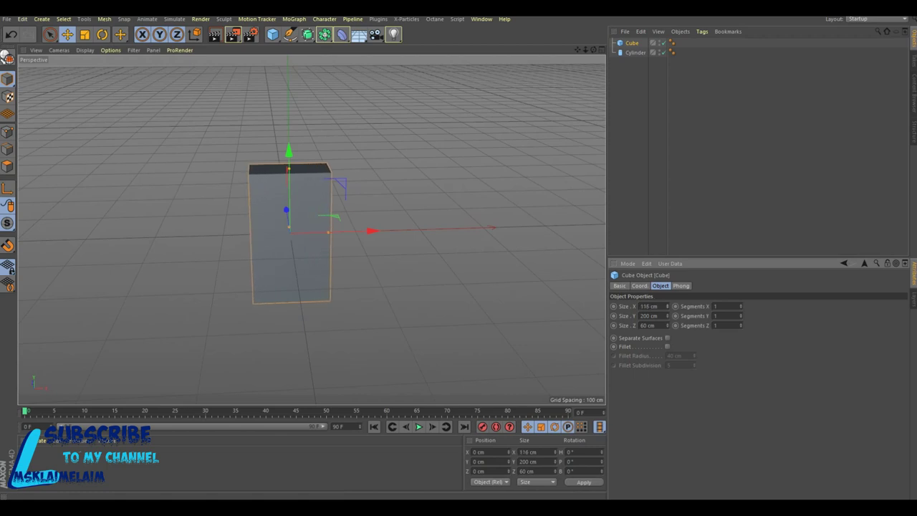
{"action": "left_click_drag", "start_coordinate": [288, 169], "coordinate": [287, 203]}
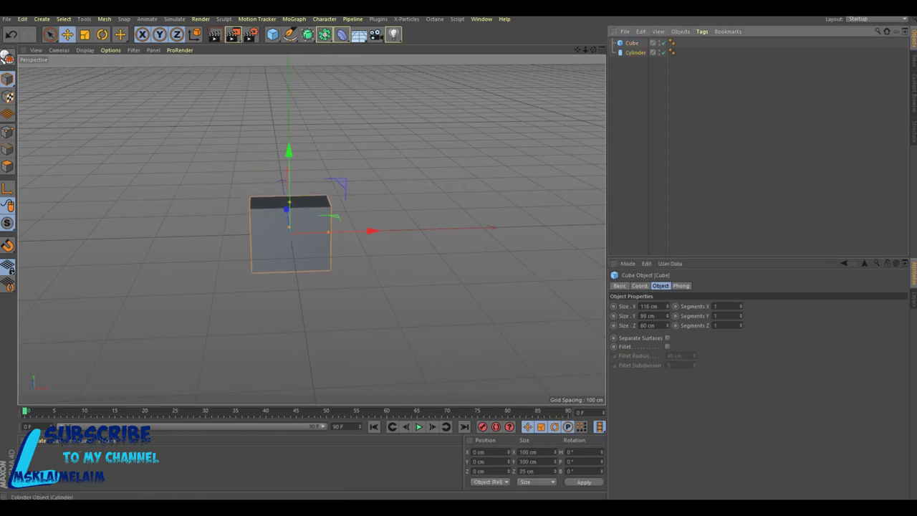
Move the disc forward to Z -21.3 cm onto the box's front face and add a tube
{"action": "left_click", "coordinate": [635, 52]}
{"action": "mouse_move", "coordinate": [593, 49]}
{"action": "left_mouse_down"}
{"action": "mouse_move", "coordinate": [310, 229]}
{"action": "mouse_move", "coordinate": [336, 236]}
{"action": "left_mouse_up"}
{"action": "mouse_move", "coordinate": [415, 237]}
{"action": "left_mouse_down"}
{"action": "mouse_move", "coordinate": [311, 229]}
{"action": "mouse_move", "coordinate": [269, 164]}
{"action": "mouse_move", "coordinate": [311, 230]}
{"action": "mouse_move", "coordinate": [366, 218]}
{"action": "left_mouse_up"}
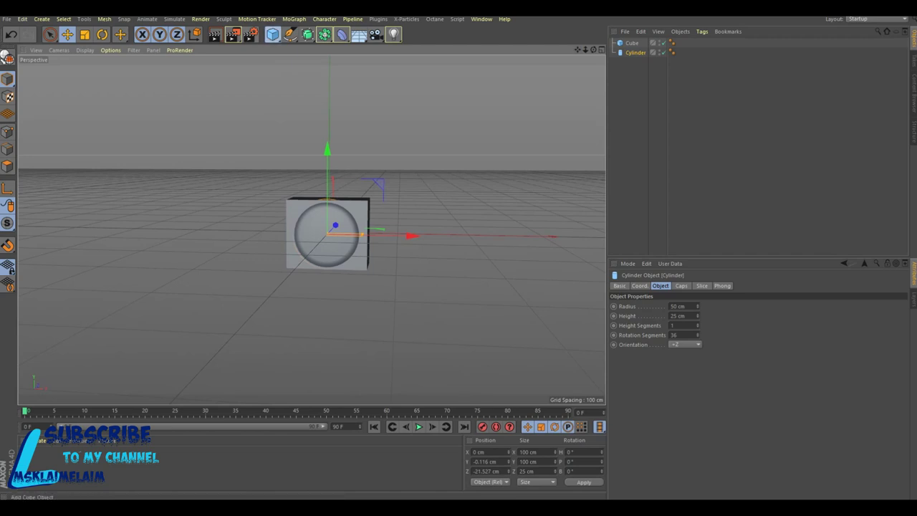
{"action": "left_click_drag", "start_coordinate": [272, 34], "coordinate": [466, 83]}
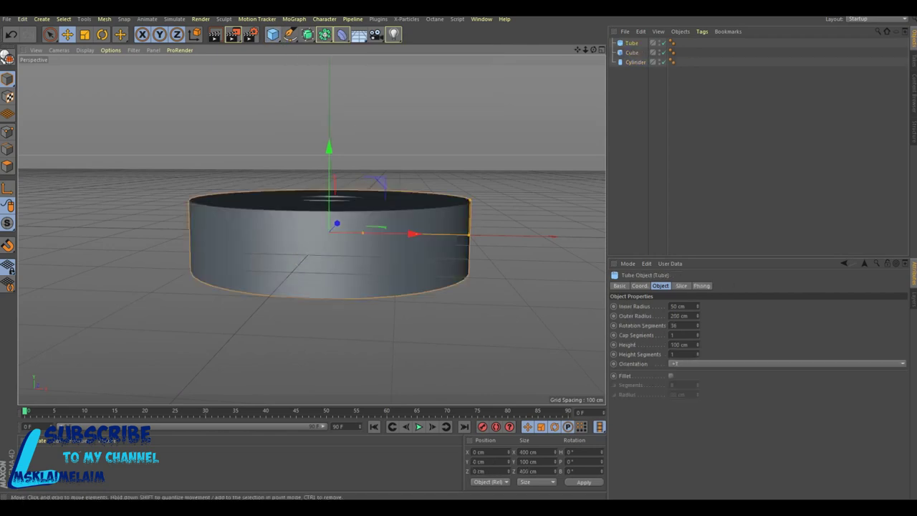
Set the tube's orientation to +Z so it faces forward
{"action": "left_click", "coordinate": [677, 363]}
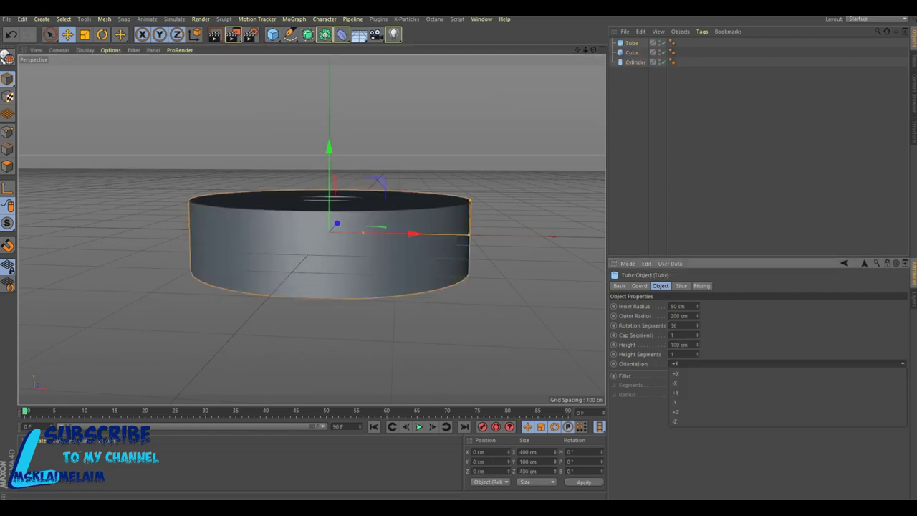
{"action": "left_click", "coordinate": [675, 373]}
{"action": "left_click", "coordinate": [677, 363]}
{"action": "left_click", "coordinate": [675, 392]}
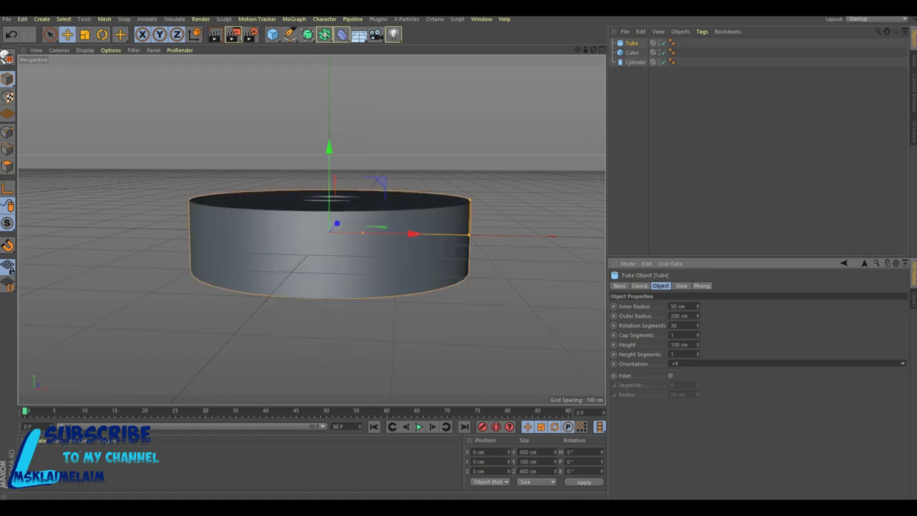
{"action": "left_click", "coordinate": [676, 363]}
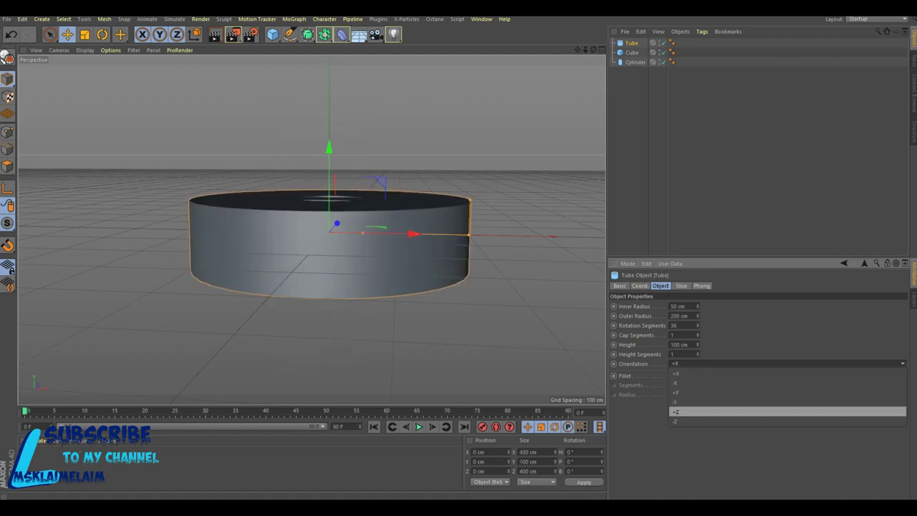
{"action": "left_click", "coordinate": [675, 411]}
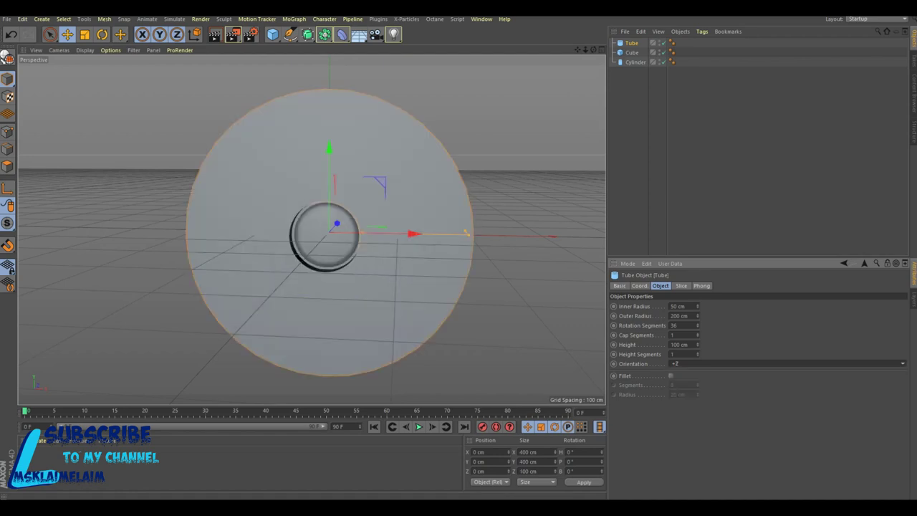
Size the tube to 44/50 cm radii and 36 cm height, positioned at about -18 cm Z
{"action": "left_click_drag", "start_coordinate": [697, 316], "coordinate": [696, 348]}
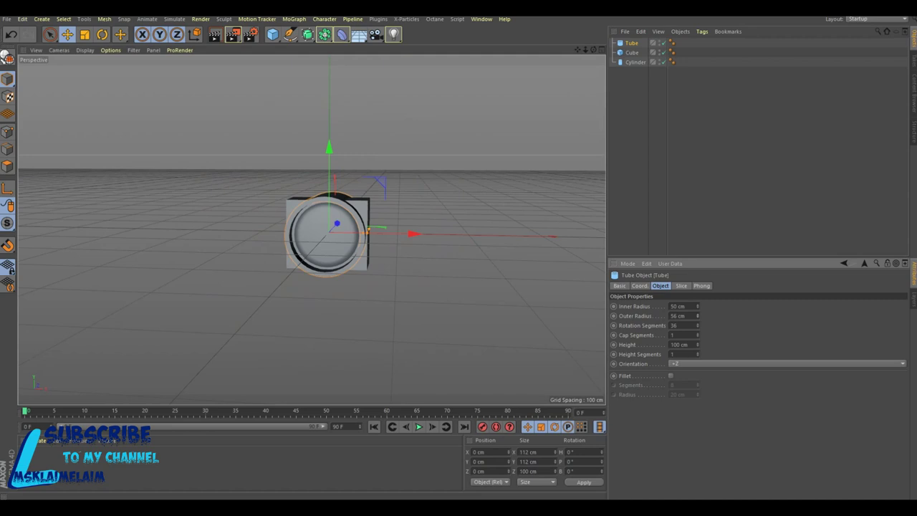
{"action": "left_click_drag", "start_coordinate": [696, 343], "coordinate": [696, 362]}
{"action": "left_click_drag", "start_coordinate": [593, 50], "coordinate": [566, 65]}
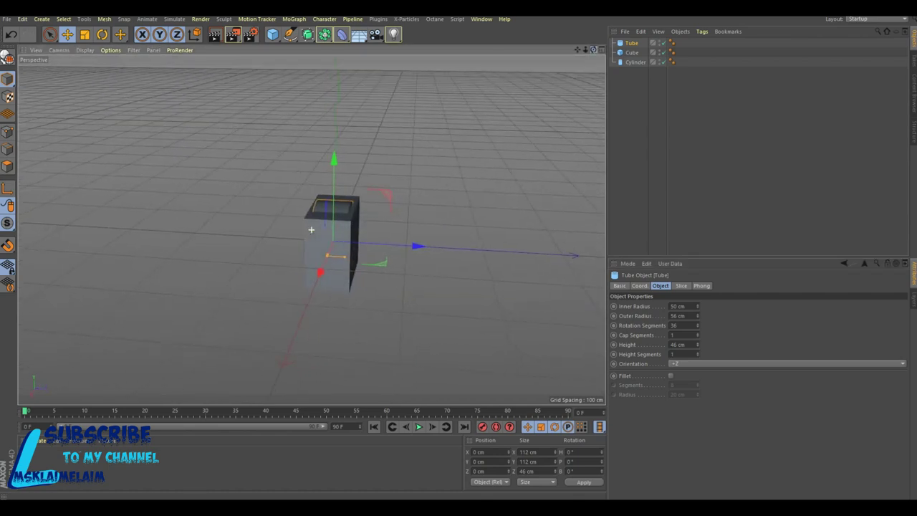
{"action": "left_click_drag", "start_coordinate": [419, 238], "coordinate": [407, 239]}
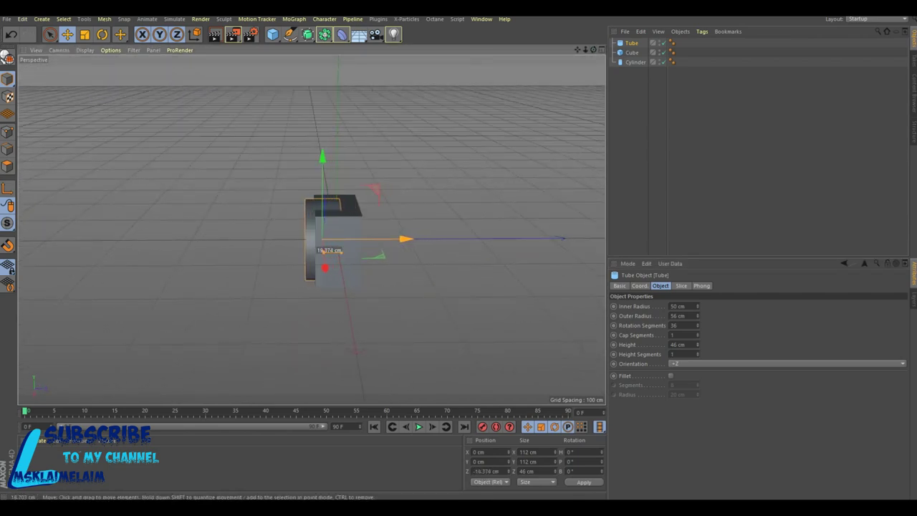
{"action": "left_click_drag", "start_coordinate": [324, 250], "coordinate": [324, 252]}
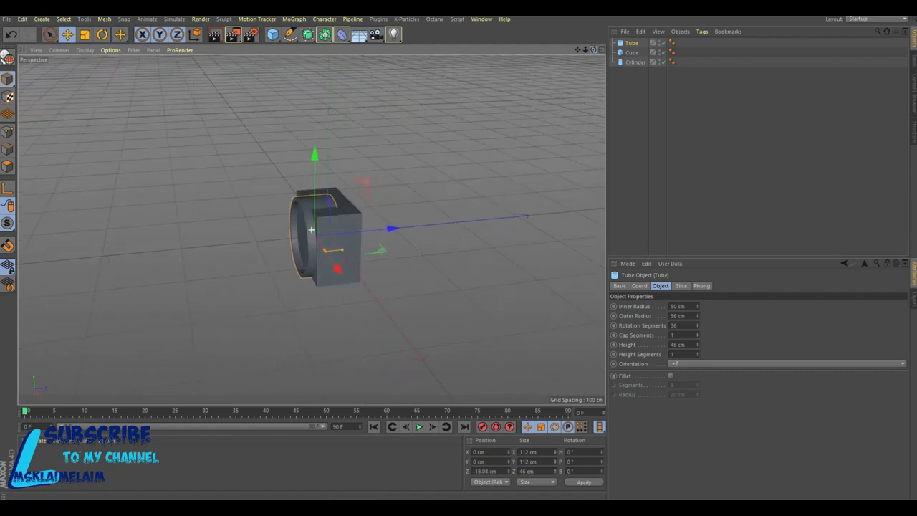
{"action": "left_click_drag", "start_coordinate": [593, 49], "coordinate": [580, 57]}
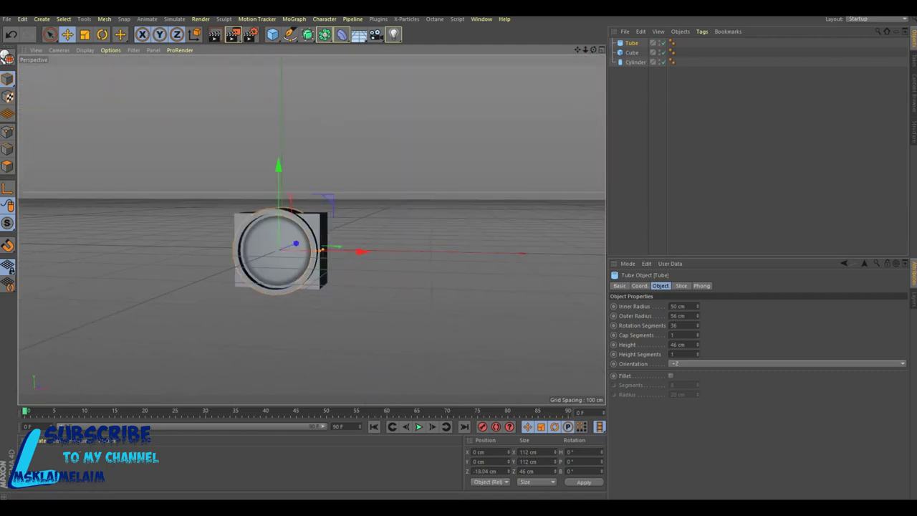
{"action": "left_click_drag", "start_coordinate": [697, 345], "coordinate": [697, 358]}
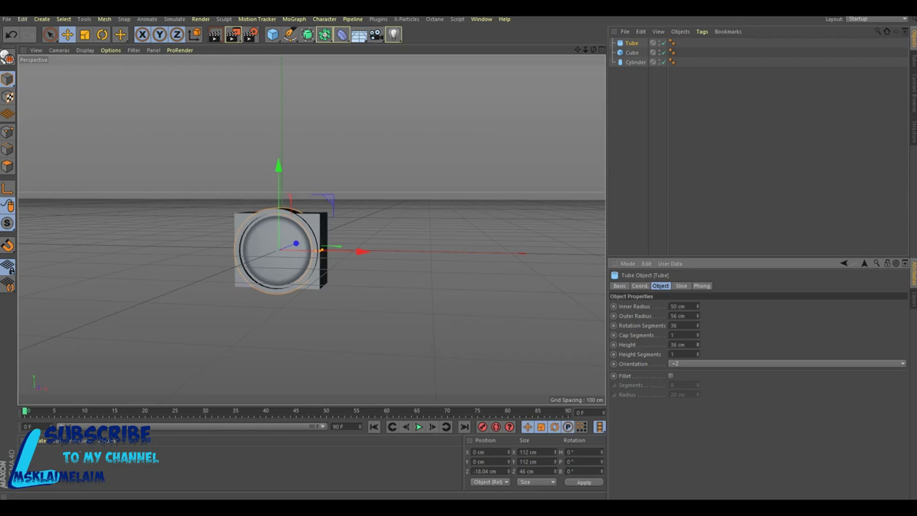
{"action": "left_click_drag", "start_coordinate": [697, 306], "coordinate": [697, 319]}
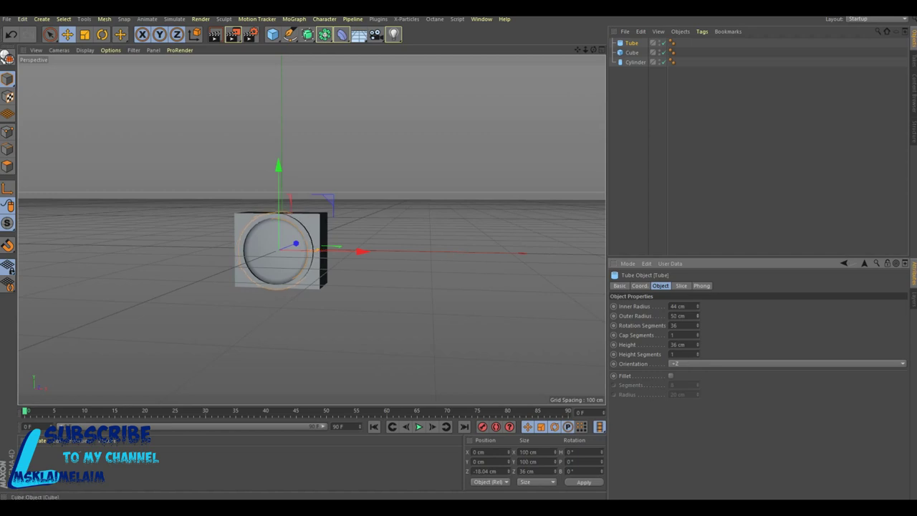
Make the housing box 112 cm tall and select the tube's slice settings
{"action": "left_click", "coordinate": [632, 52]}
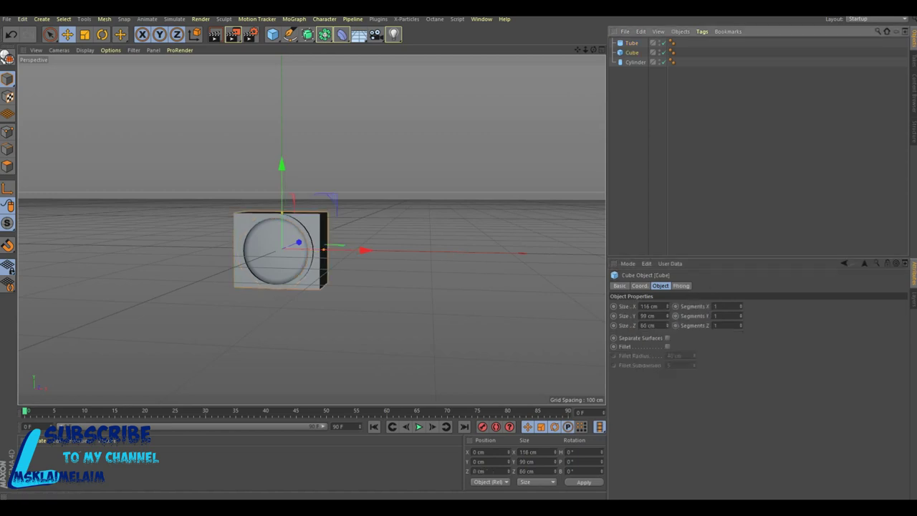
{"action": "left_click_drag", "start_coordinate": [667, 315], "coordinate": [667, 306]}
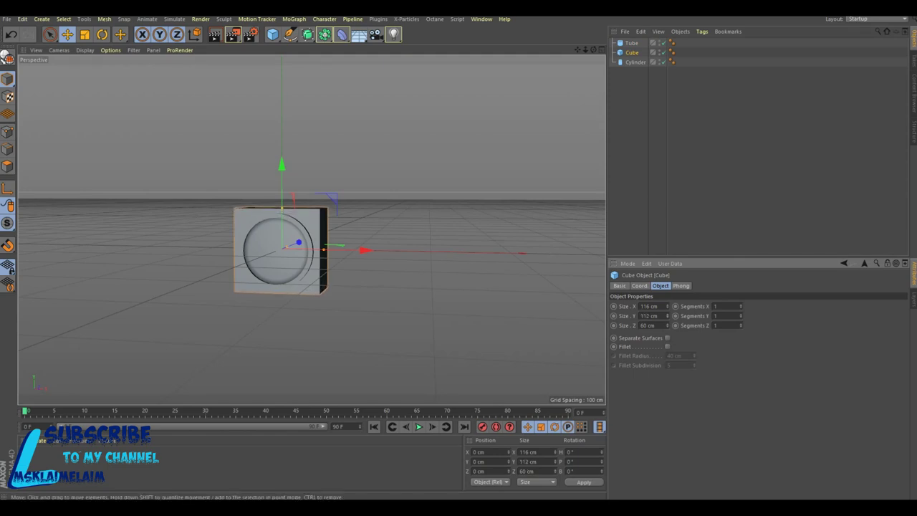
{"action": "left_click", "coordinate": [631, 43]}
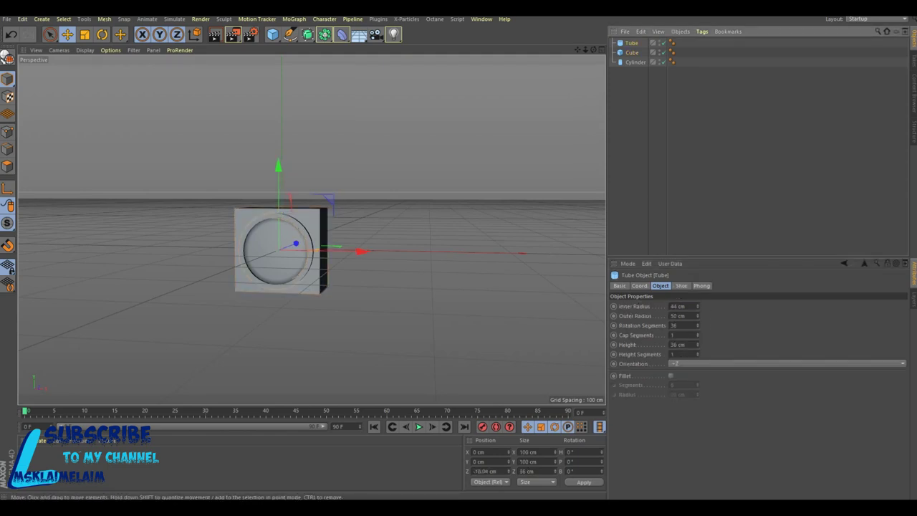
{"action": "mouse_move", "coordinate": [308, 243]}
{"action": "left_mouse_down", "text": "alt"}
{"action": "mouse_move", "coordinate": [373, 229]}
{"action": "mouse_move", "coordinate": [387, 215]}
{"action": "mouse_move", "coordinate": [389, 234]}
{"action": "left_mouse_up", "text": "alt"}
{"action": "left_click", "coordinate": [681, 285]}
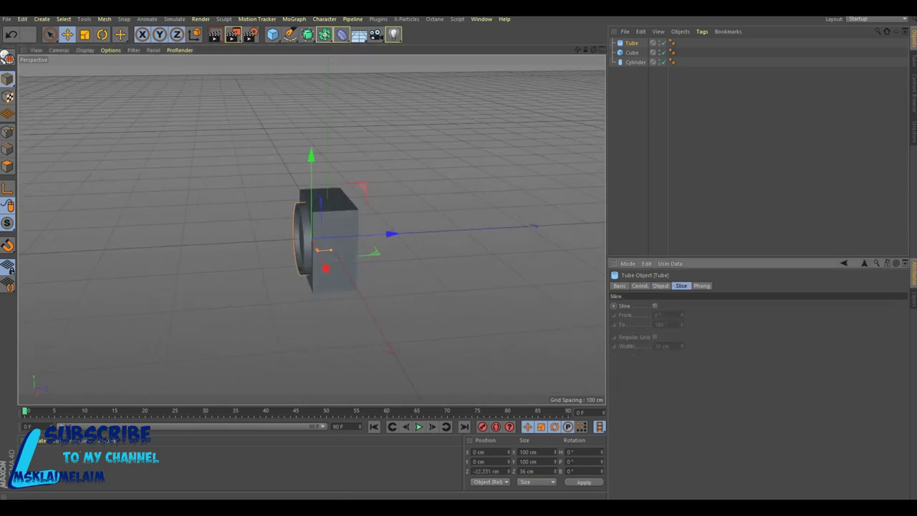
Enable Slice on the tube with angles about 361° to 178°, leaving an upper half-ring arc
{"action": "left_click", "coordinate": [654, 306]}
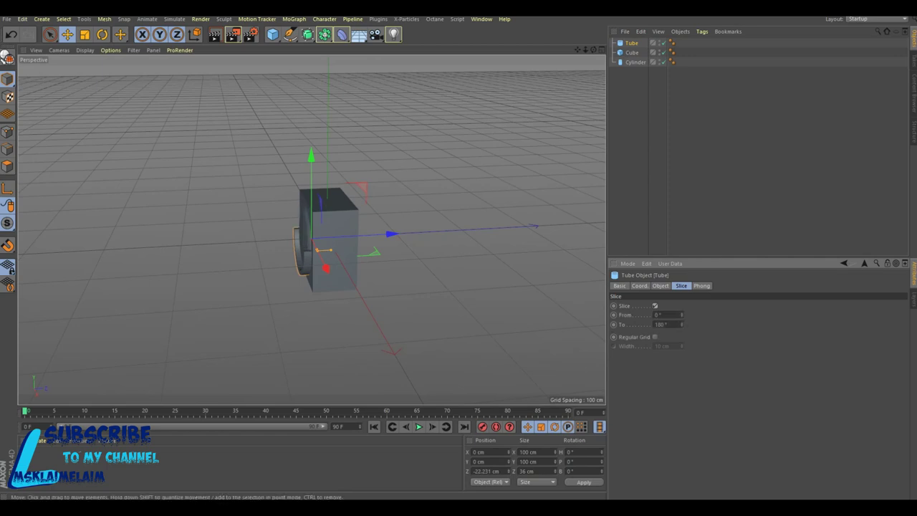
{"action": "mouse_move", "coordinate": [372, 236]}
{"action": "left_mouse_down", "text": "alt"}
{"action": "mouse_move", "coordinate": [311, 230]}
{"action": "mouse_move", "coordinate": [308, 247]}
{"action": "left_mouse_up", "text": "alt"}
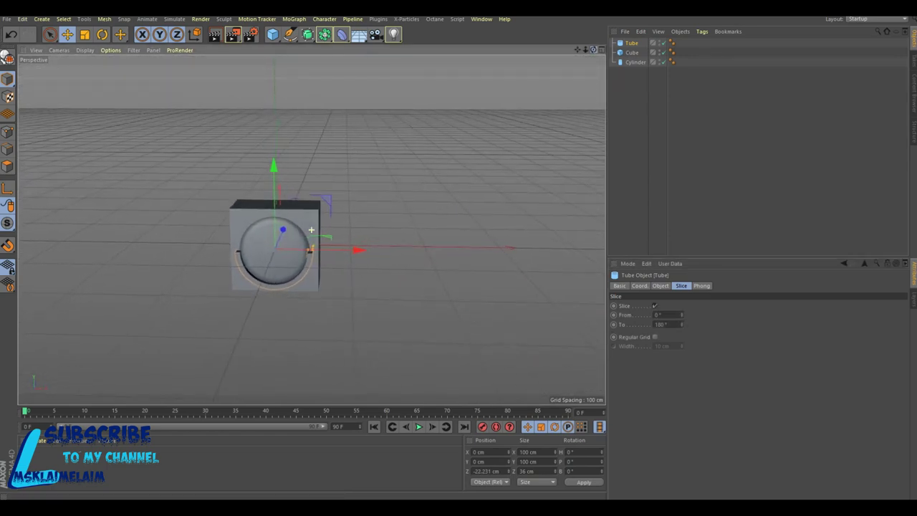
{"action": "double_click", "coordinate": [658, 314]}
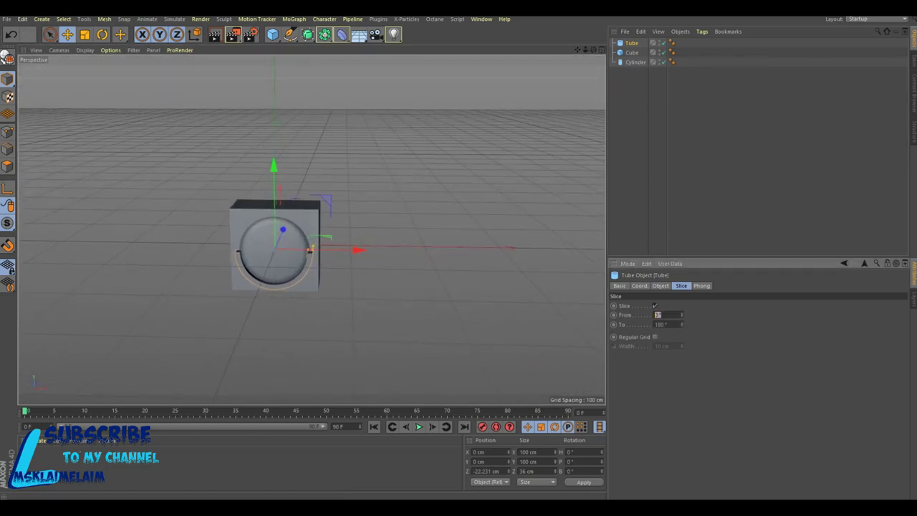
{"action": "type", "text": "180"}
{"action": "key", "text": "Tab"}
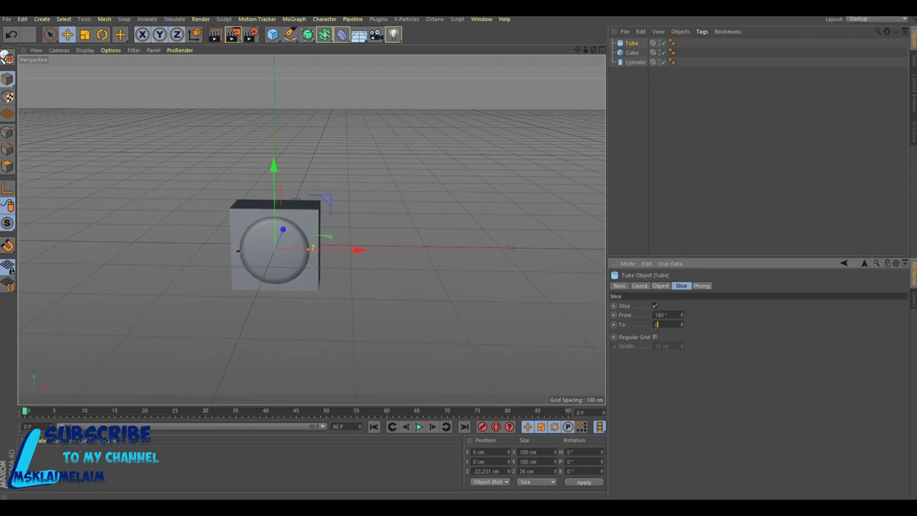
{"action": "key", "text": "Return"}
{"action": "left_click_drag", "start_coordinate": [681, 314], "coordinate": [681, 304]}
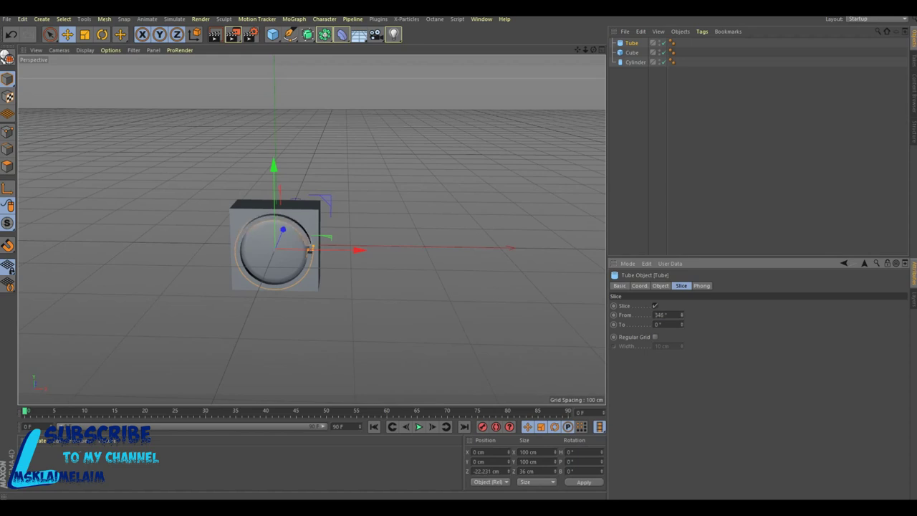
{"action": "mouse_move", "coordinate": [681, 323]}
{"action": "left_mouse_down"}
{"action": "mouse_move", "coordinate": [681, 315]}
{"action": "mouse_move", "coordinate": [681, 326]}
{"action": "left_mouse_up"}
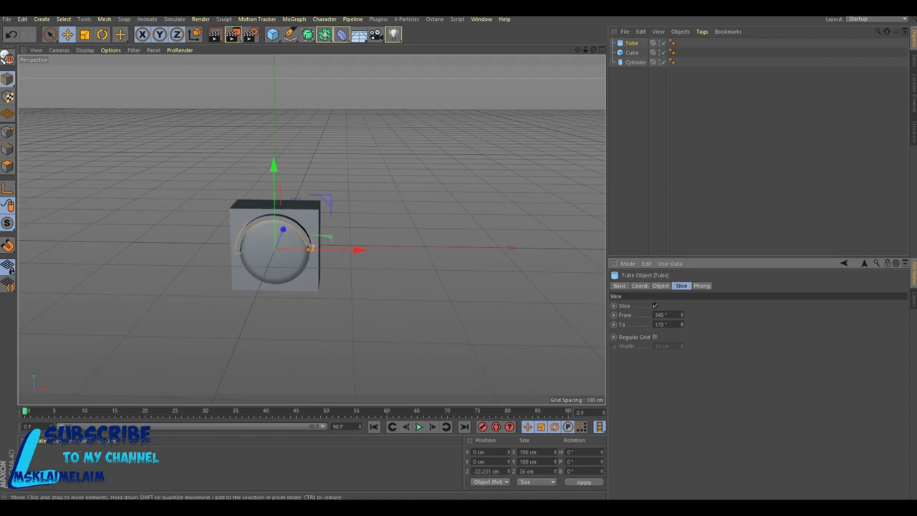
{"action": "mouse_move", "coordinate": [310, 248]}
{"action": "left_mouse_down", "text": "alt"}
{"action": "mouse_move", "coordinate": [310, 215]}
{"action": "mouse_move", "coordinate": [306, 253]}
{"action": "mouse_move", "coordinate": [276, 253]}
{"action": "left_mouse_up", "text": "alt"}
{"action": "scroll", "coordinate": [269, 297], "scroll_direction": "up", "scroll_amount": 2}
{"action": "scroll", "coordinate": [271, 293], "scroll_direction": "up", "scroll_amount": 2}
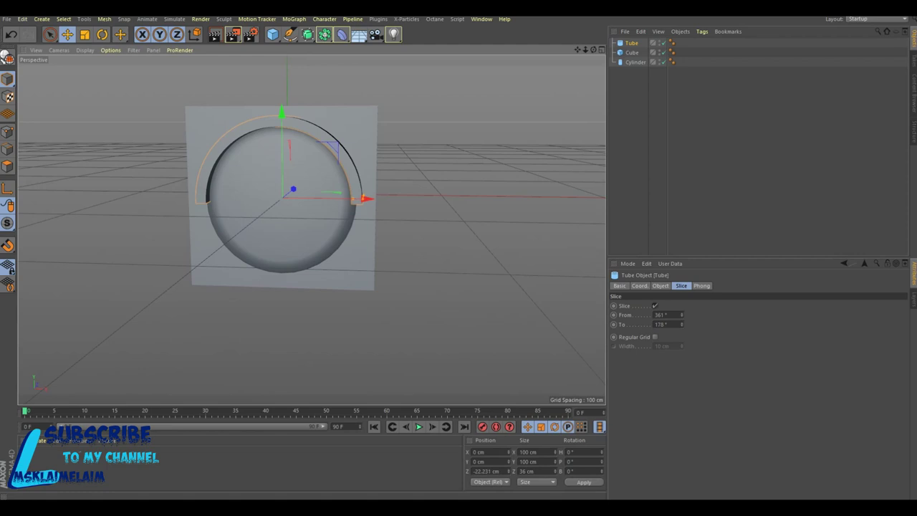
{"action": "left_click", "coordinate": [661, 285]}
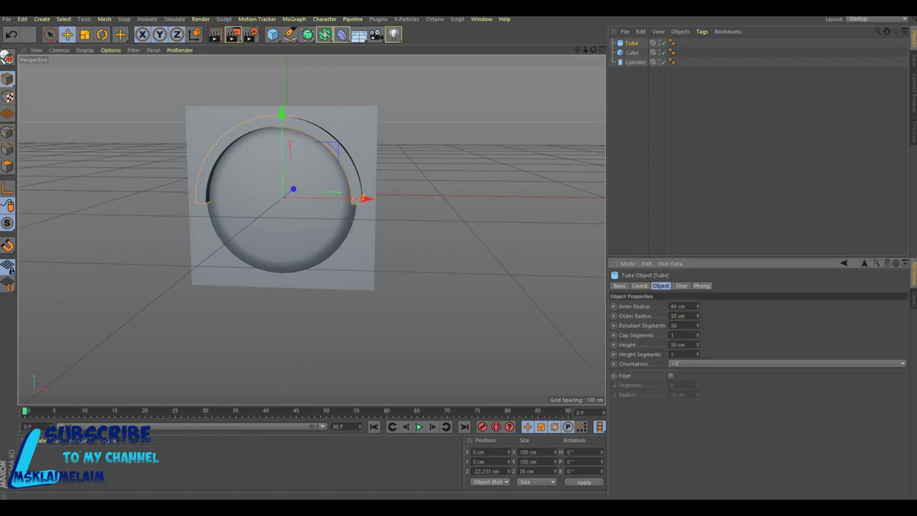
Enable a 2-segment fillet on the arc hood and test-render the viewport
{"action": "left_click", "coordinate": [670, 375]}
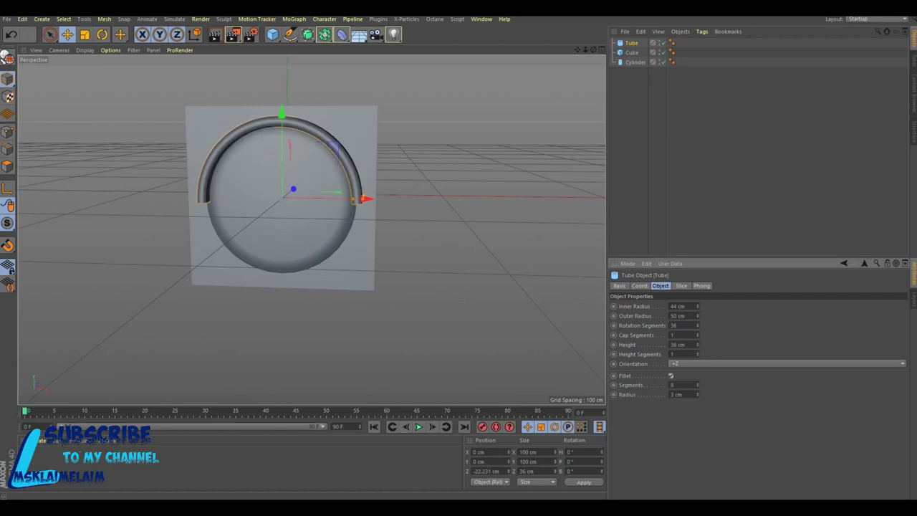
{"action": "left_click_drag", "start_coordinate": [697, 384], "coordinate": [697, 402]}
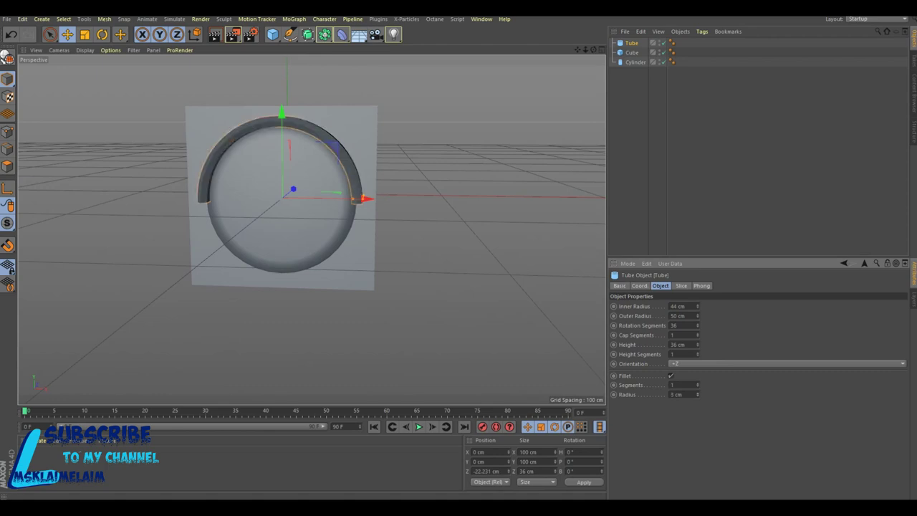
{"action": "left_click", "coordinate": [697, 383]}
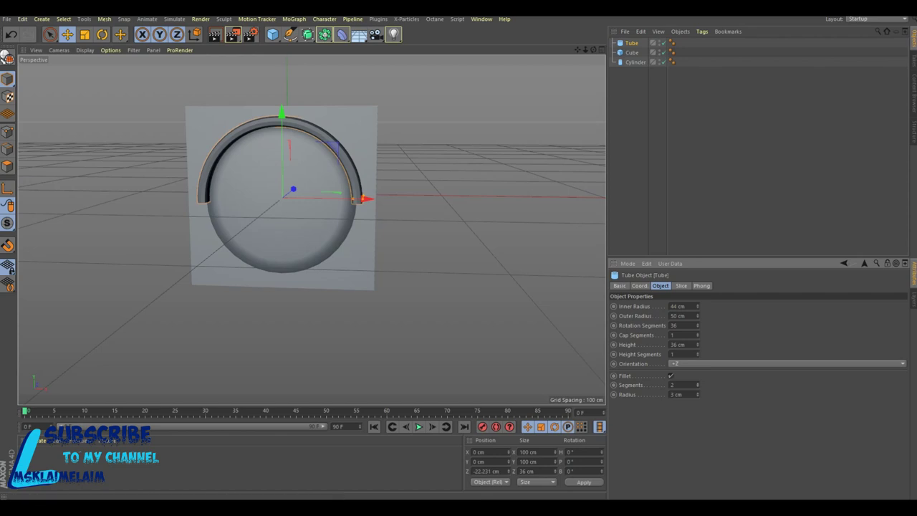
{"action": "left_click_drag", "start_coordinate": [593, 50], "coordinate": [545, 57]}
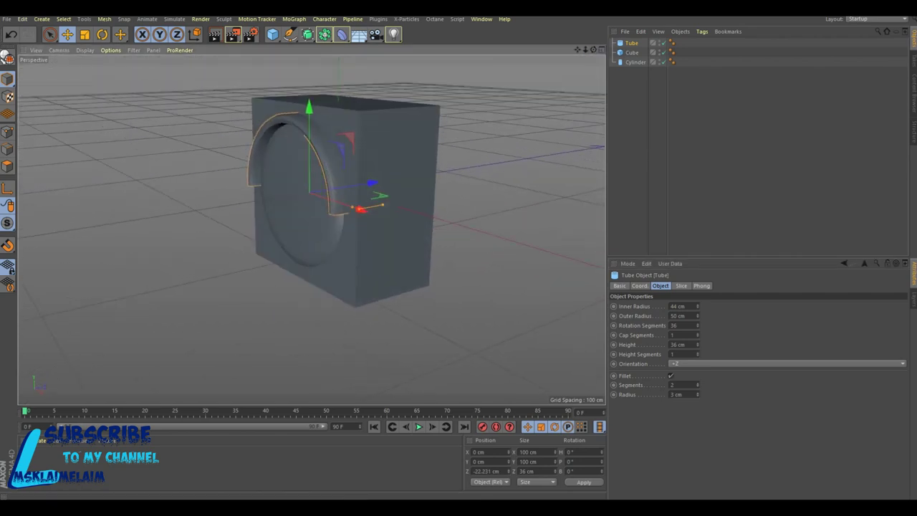
{"action": "key", "text": "ctrl+r"}
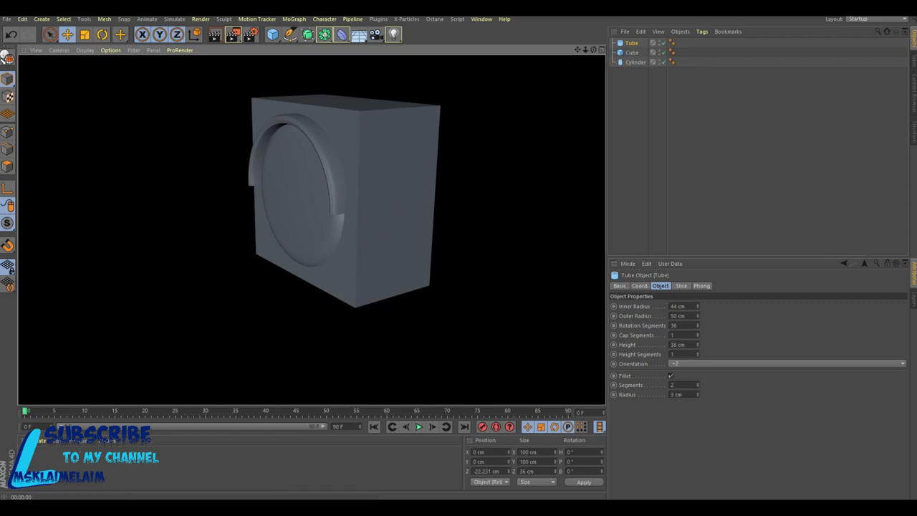
Set the hood's radii to 45/51 cm, fillet radius 2 cm and depth 63 cm
{"action": "left_click", "coordinate": [697, 314]}
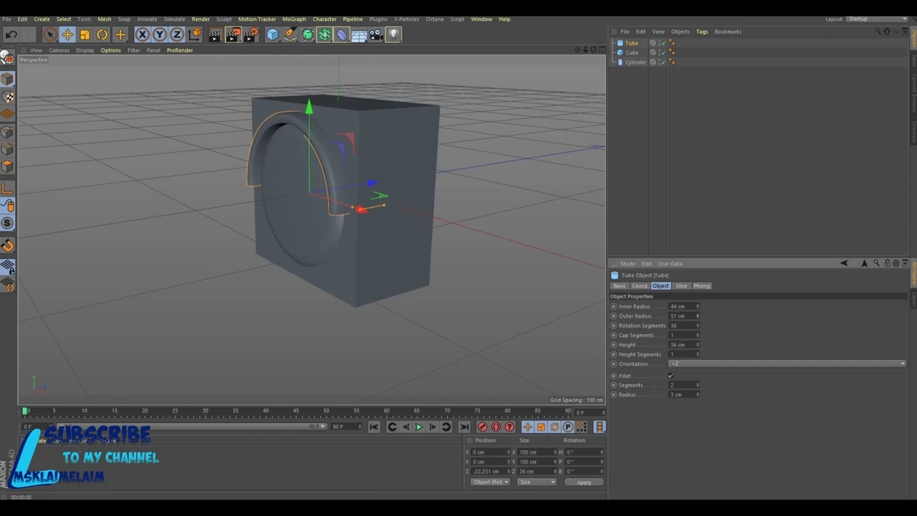
{"action": "left_click", "coordinate": [697, 305]}
{"action": "left_click", "coordinate": [697, 395]}
{"action": "left_click_drag", "start_coordinate": [697, 344], "coordinate": [697, 336]}
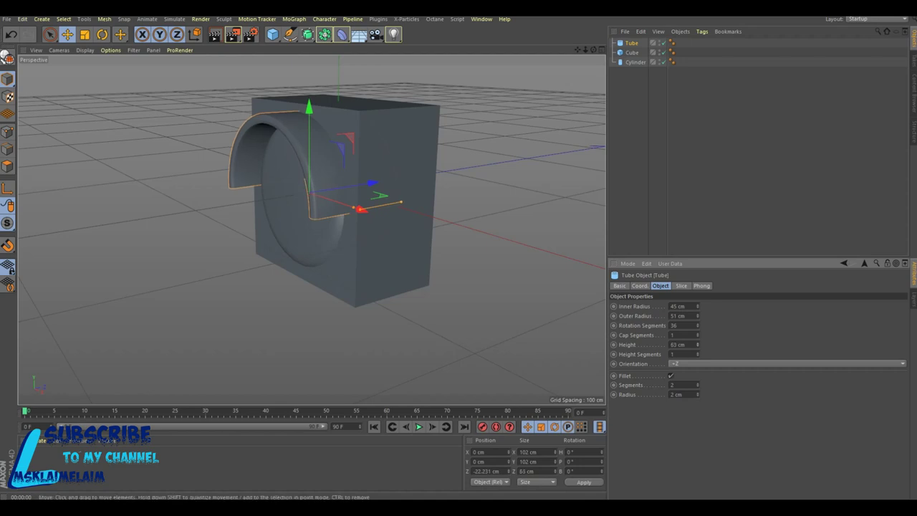
{"action": "left_click_drag", "start_coordinate": [311, 231], "coordinate": [310, 228], "text": "alt"}
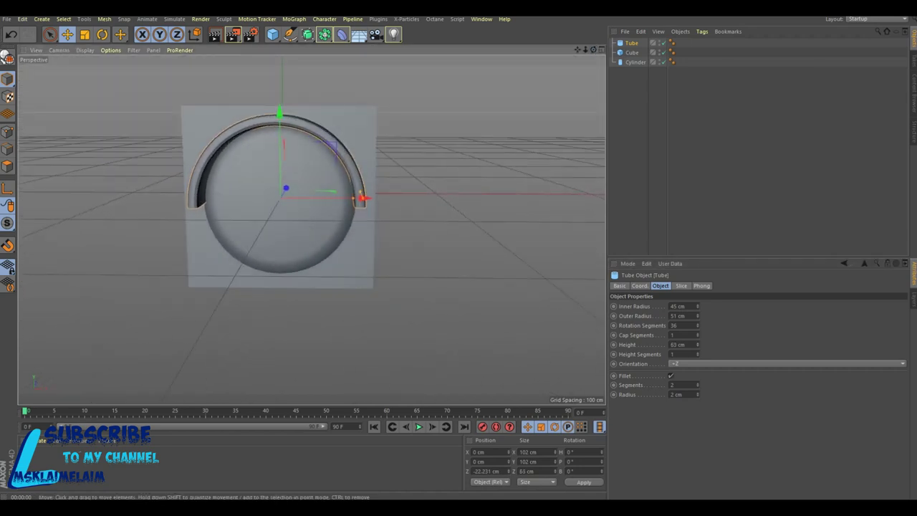
{"action": "left_click", "coordinate": [635, 62], "text": "shift"}
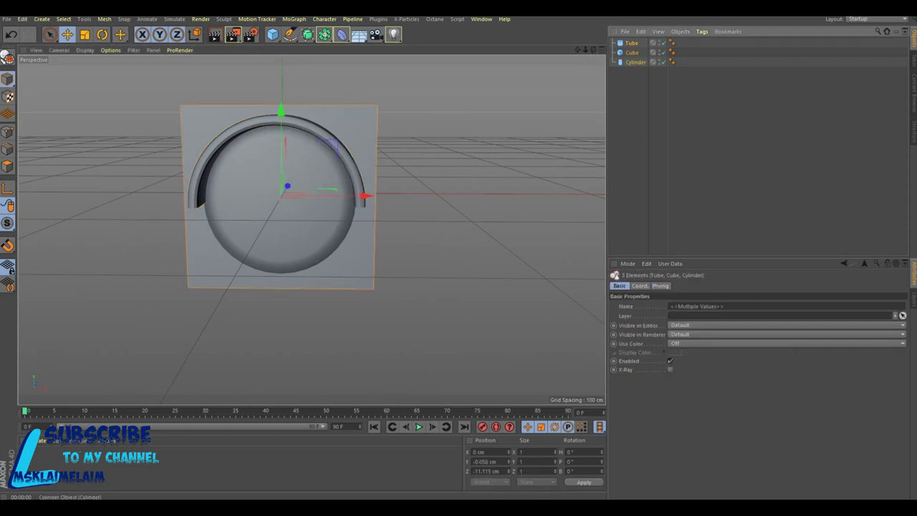
Group the disc, box and hood under one Null
{"action": "right_click", "coordinate": [636, 63]}
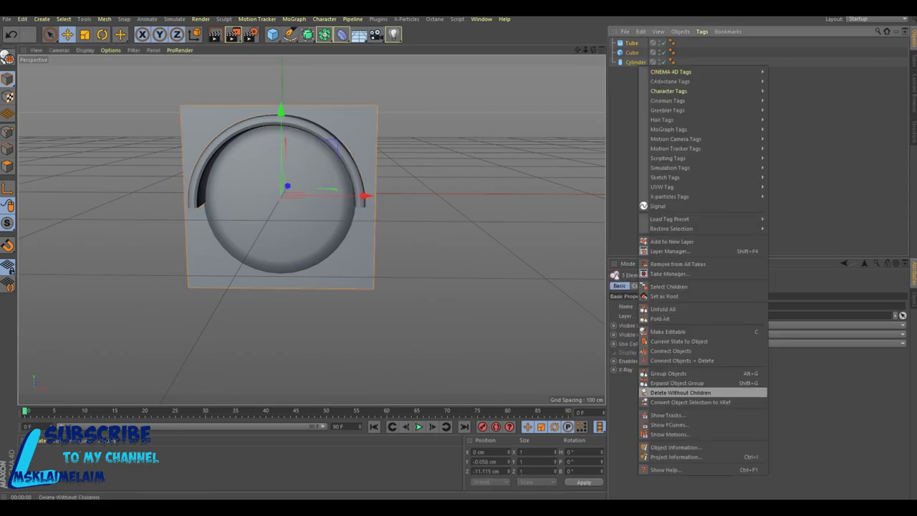
{"action": "left_click", "coordinate": [674, 374]}
{"action": "scroll", "coordinate": [529, 252], "scroll_direction": "down", "scroll_amount": 1}
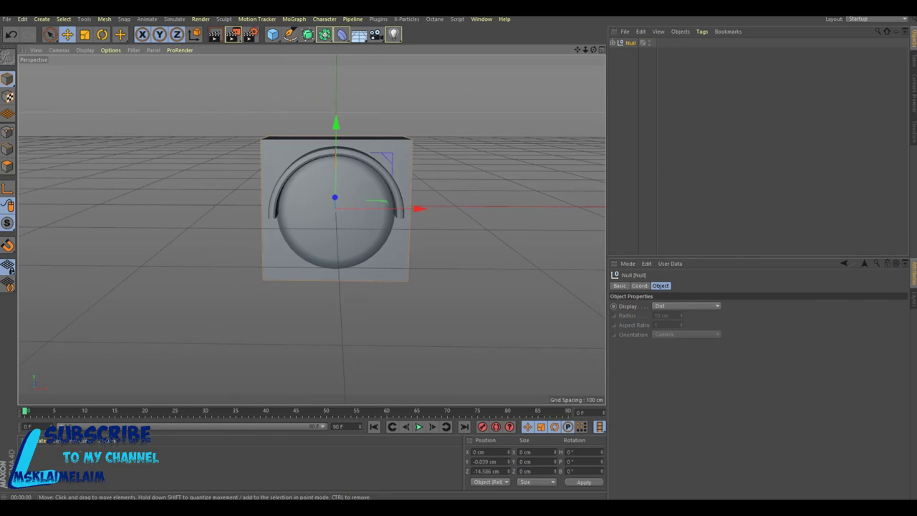
{"action": "scroll", "coordinate": [529, 252], "scroll_direction": "down", "scroll_amount": 1}
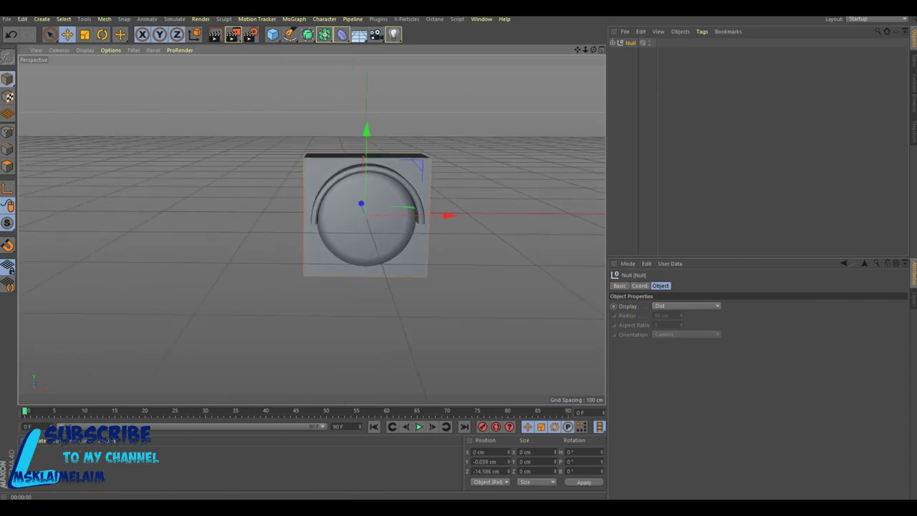
Clone the light unit into three copies stacked 111 cm apart vertically
{"action": "left_click", "coordinate": [293, 19]}
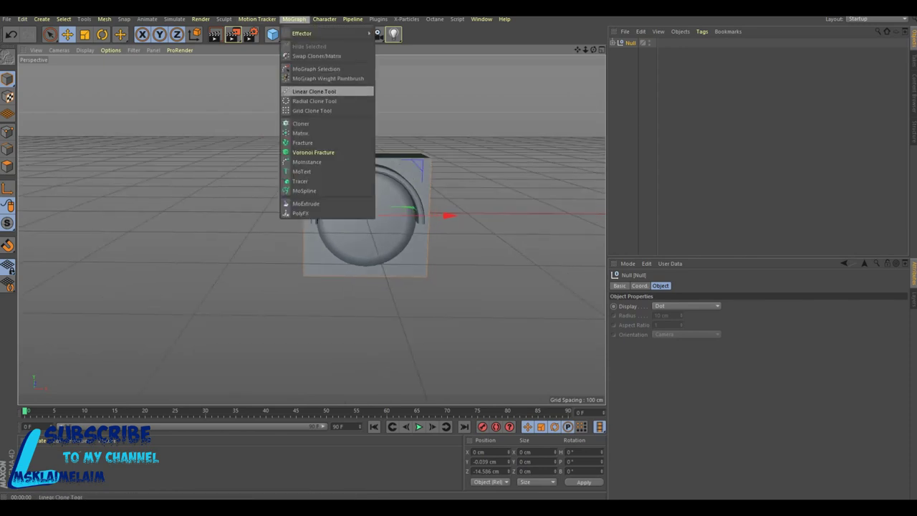
{"action": "left_click", "coordinate": [301, 124]}
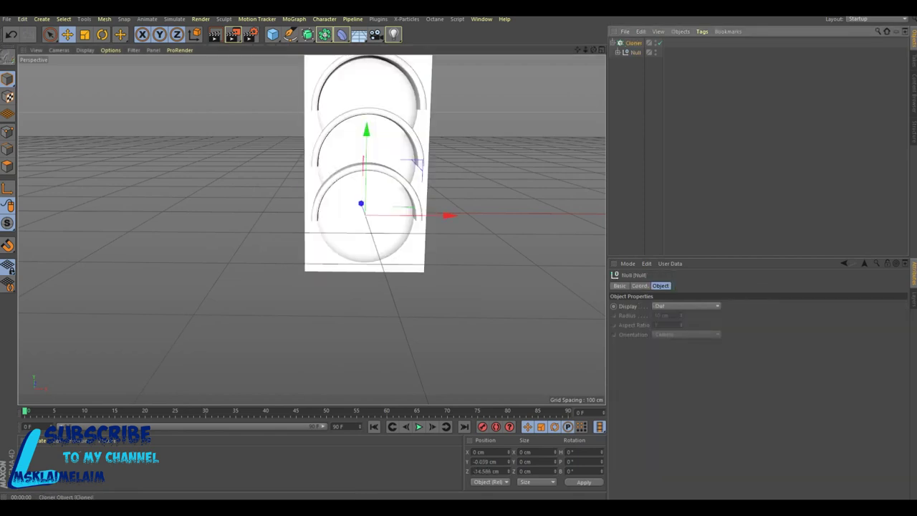
{"action": "left_click_drag", "start_coordinate": [663, 399], "coordinate": [663, 380]}
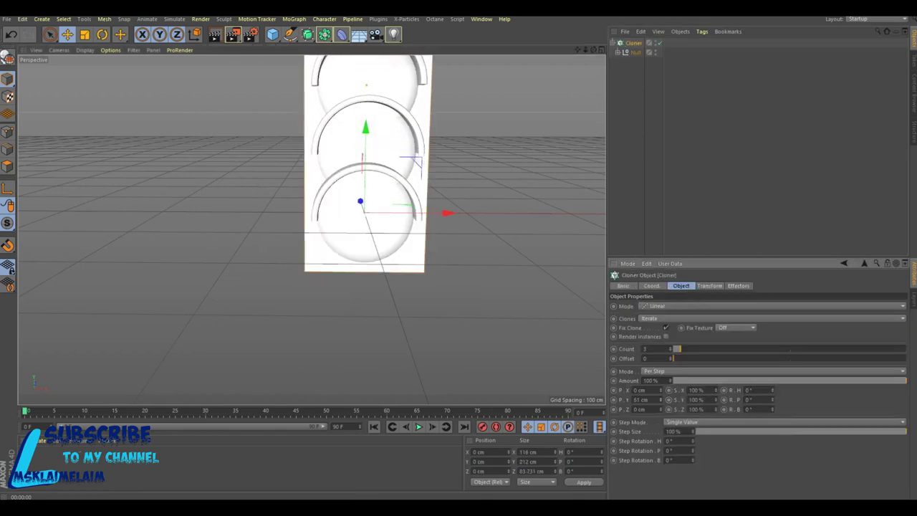
{"action": "key", "text": "F5"}
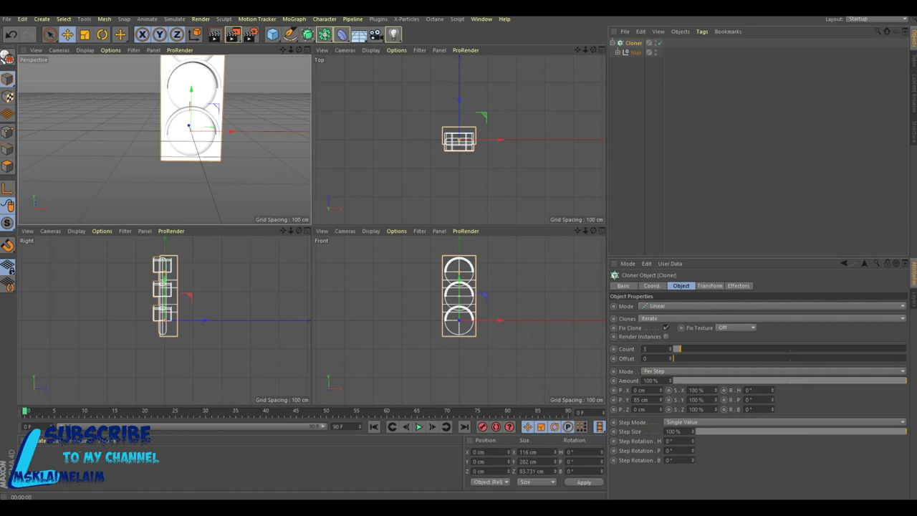
{"action": "left_click_drag", "start_coordinate": [662, 399], "coordinate": [662, 380]}
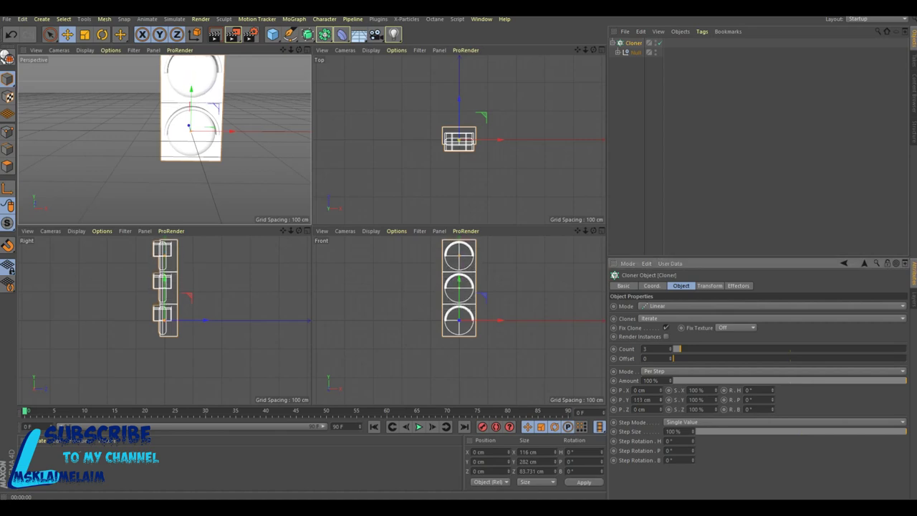
{"action": "left_click_drag", "start_coordinate": [663, 399], "coordinate": [662, 401]}
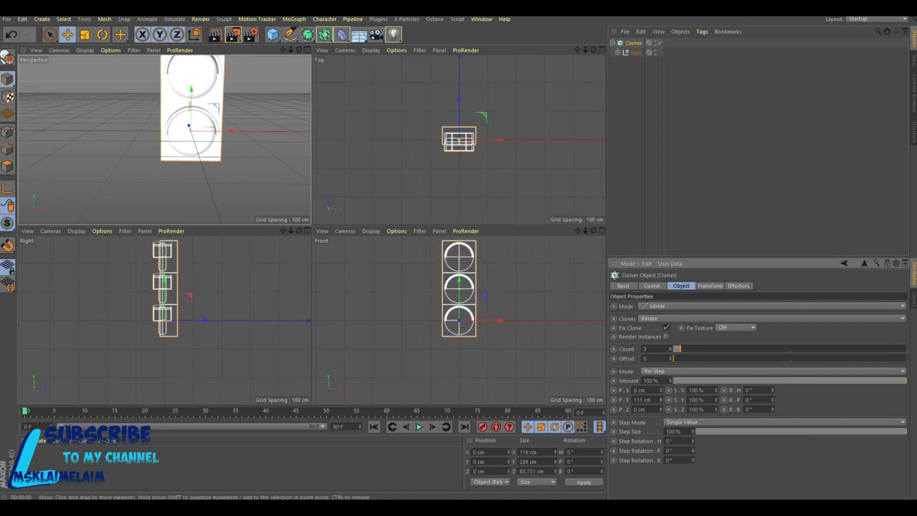
{"action": "key", "text": "F1"}
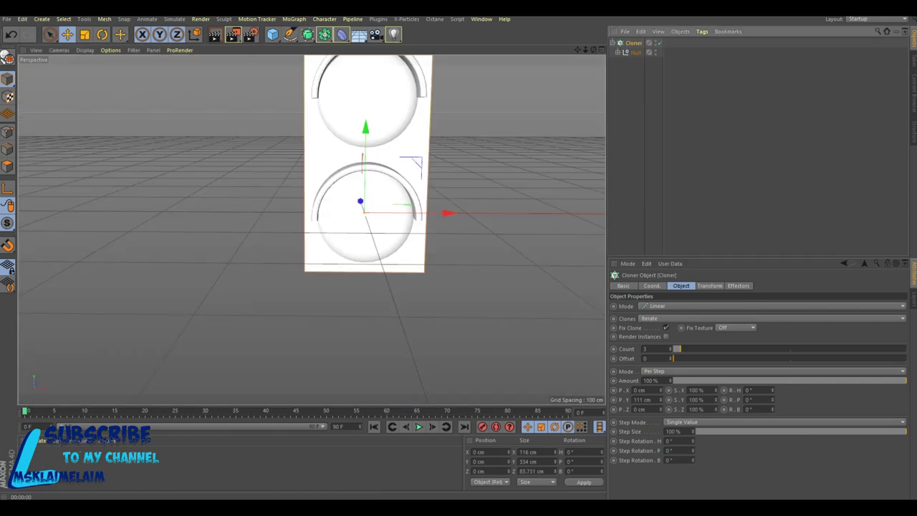
Raise the traffic light head to about 243 cm on Y in the Front view
{"action": "key", "text": "F5"}
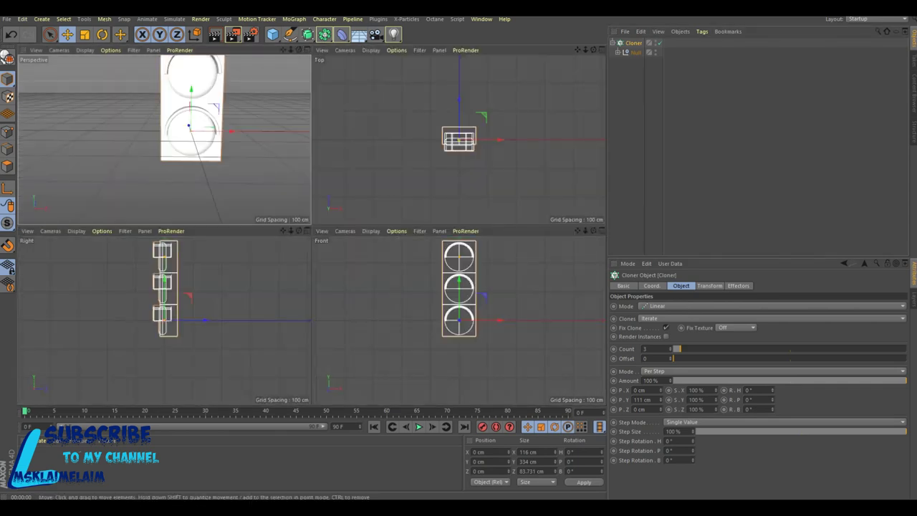
{"action": "key", "text": "F4"}
{"action": "left_click_drag", "start_coordinate": [313, 183], "coordinate": [311, 164]}
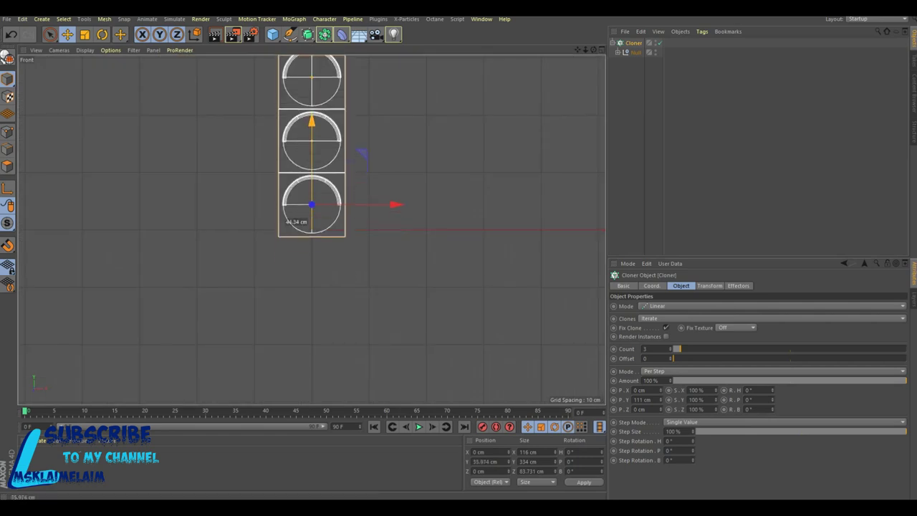
{"action": "left_click_drag", "start_coordinate": [310, 215], "coordinate": [311, 168]}
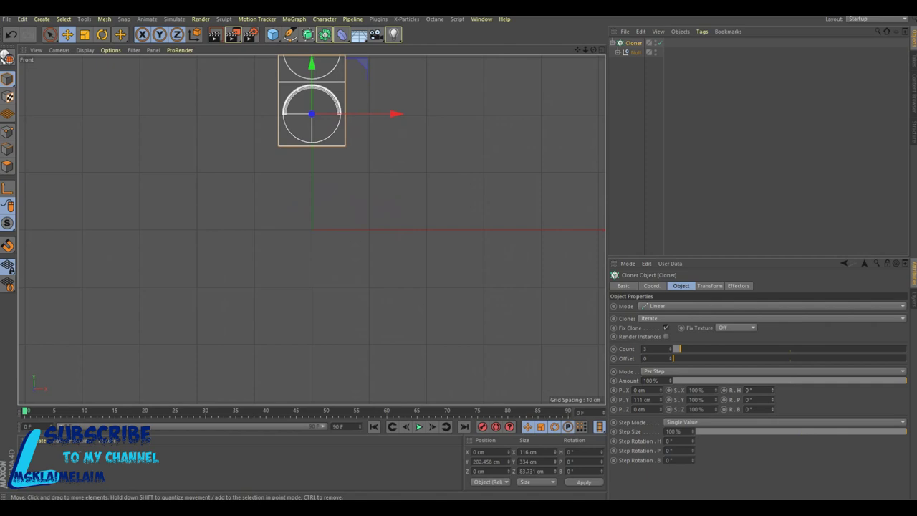
{"action": "left_click_drag", "start_coordinate": [312, 89], "coordinate": [312, 67]}
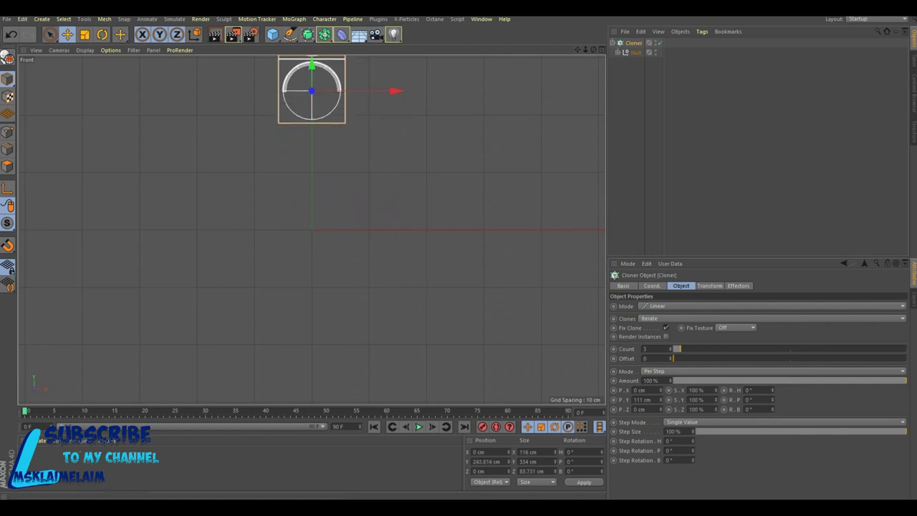
{"action": "key", "text": "F5"}
{"action": "key", "text": "F1"}
{"action": "left_click_drag", "start_coordinate": [485, 231], "coordinate": [480, 235], "text": "alt"}
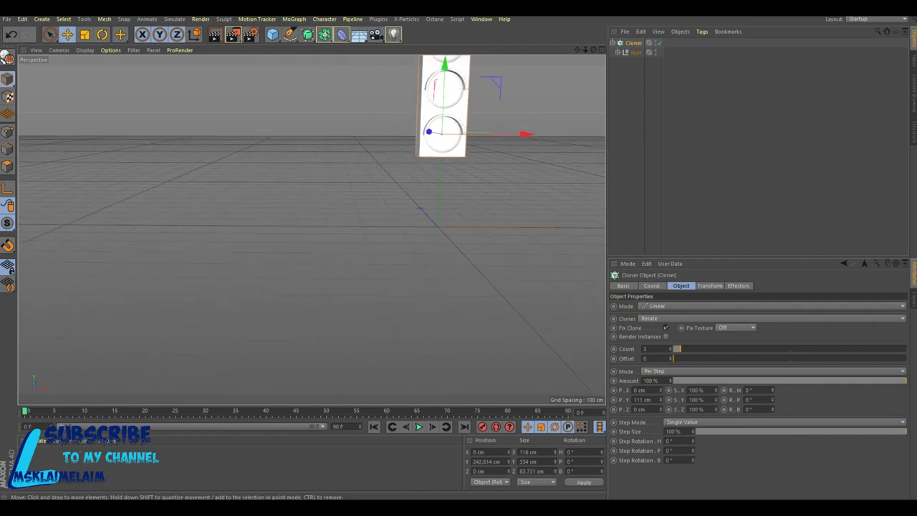
{"action": "left_click_drag", "start_coordinate": [459, 229], "coordinate": [311, 229], "text": "alt"}
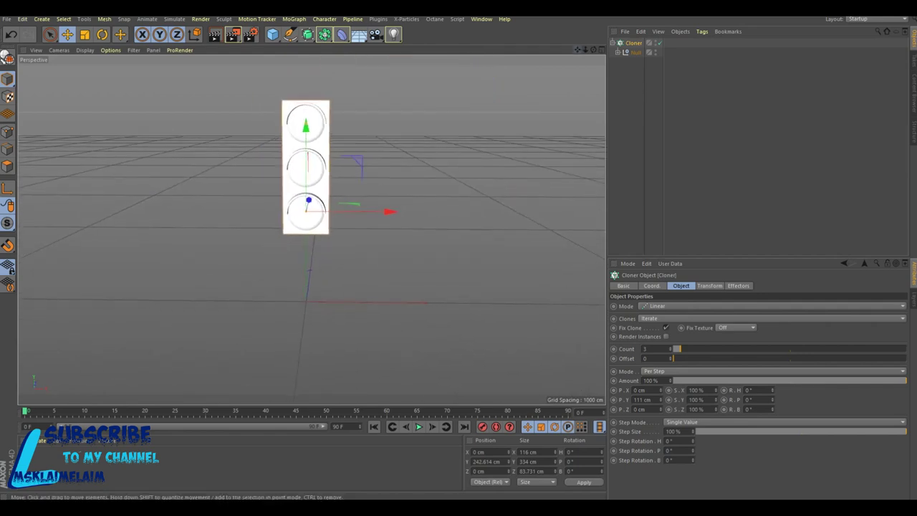
{"action": "left_click_drag", "start_coordinate": [272, 33], "coordinate": [462, 48]}
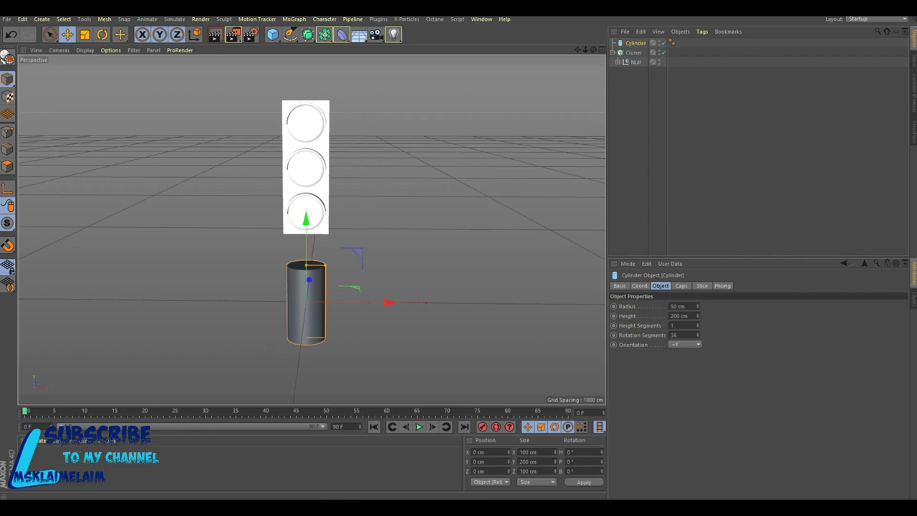
Make the cylinder an 8 cm-radius, 243 cm-tall pole under the head
{"action": "left_click_drag", "start_coordinate": [697, 306], "coordinate": [697, 329]}
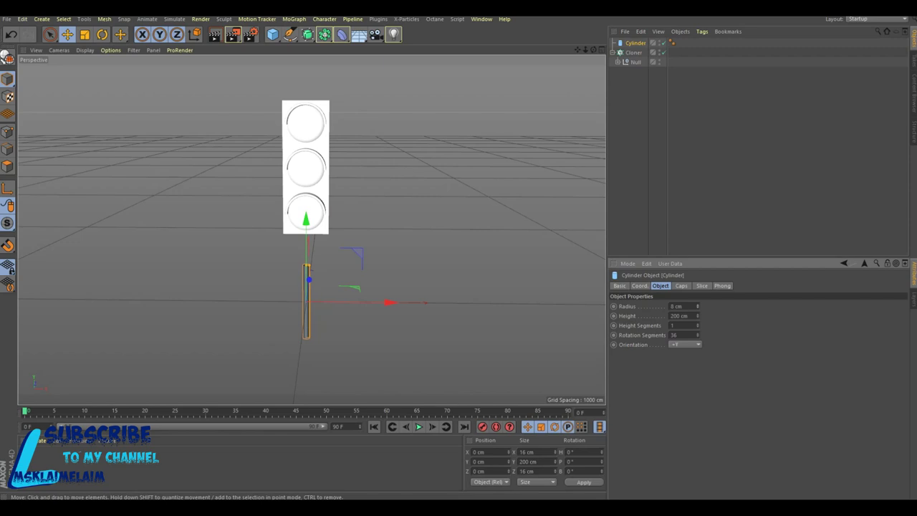
{"action": "key", "text": "F5"}
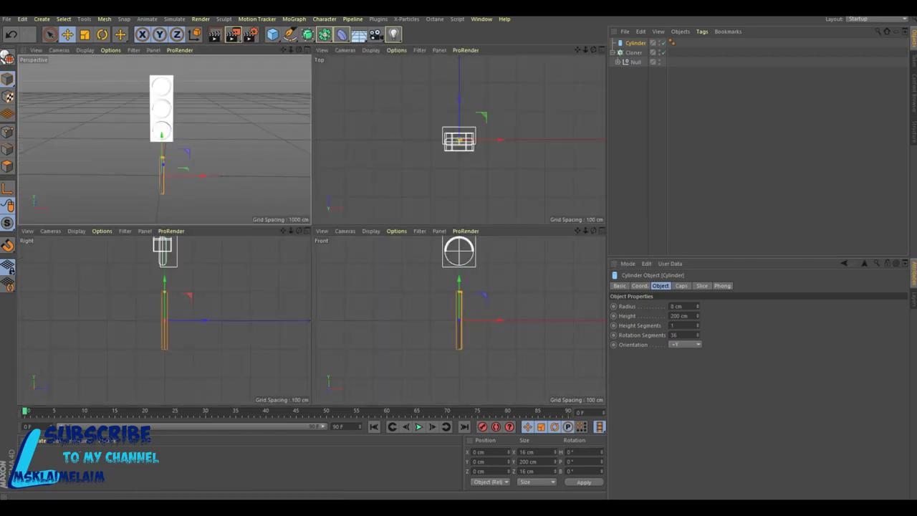
{"action": "key", "text": "F4"}
{"action": "left_click_drag", "start_coordinate": [310, 242], "coordinate": [309, 192]}
{"action": "left_click_drag", "start_coordinate": [311, 122], "coordinate": [312, 109]}
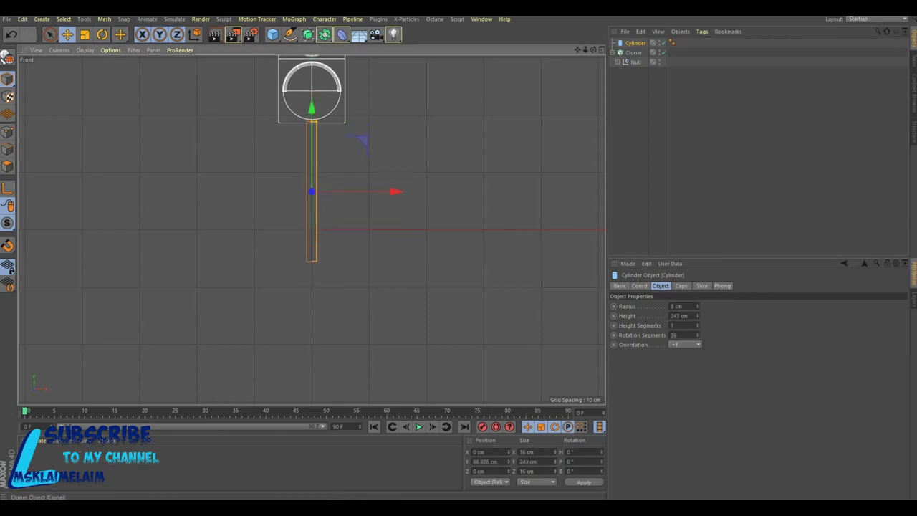
{"action": "left_click", "coordinate": [602, 49]}
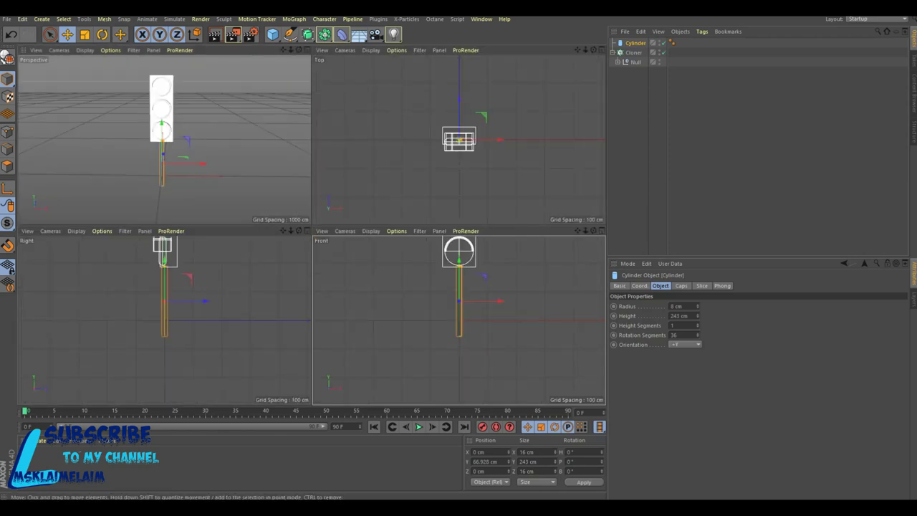
{"action": "key", "text": "F1"}
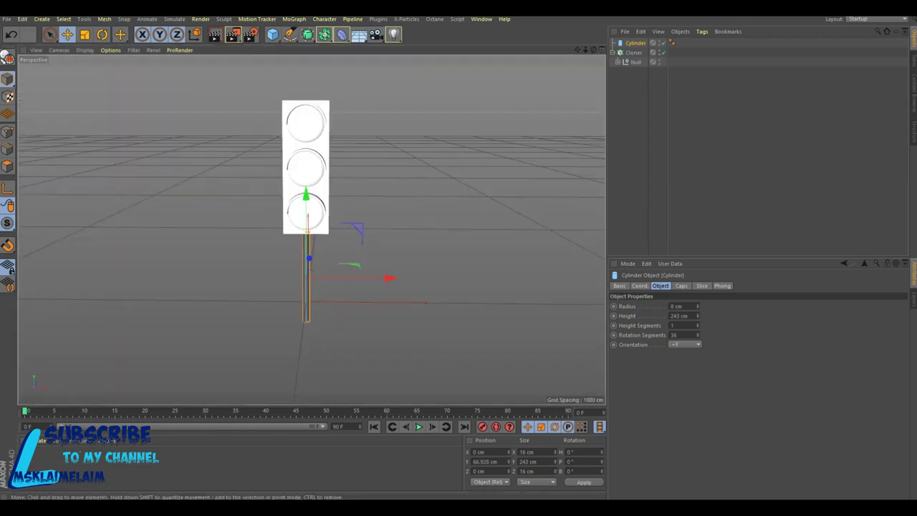
{"action": "scroll", "coordinate": [352, 330], "scroll_direction": "up", "scroll_amount": 2}
{"action": "scroll", "coordinate": [352, 330], "scroll_direction": "up", "scroll_amount": 1}
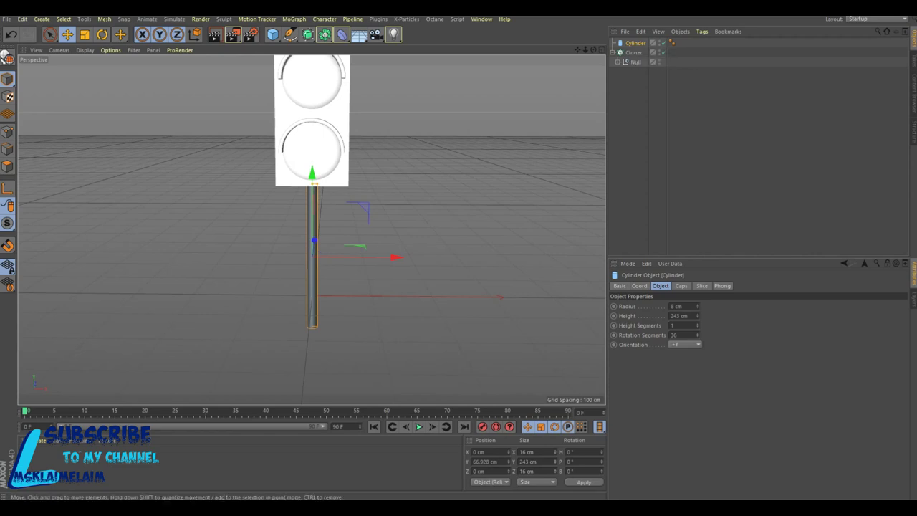
Duplicate the pole as a 23 cm-radius, 30 cm-tall base at its foot
{"action": "key", "text": "ctrl+c"}
{"action": "key", "text": "ctrl+v"}
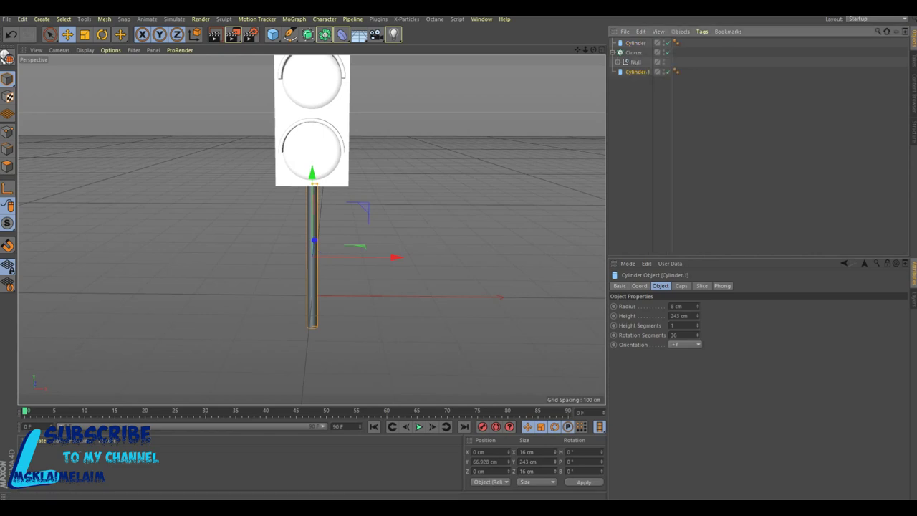
{"action": "left_click_drag", "start_coordinate": [697, 305], "coordinate": [696, 294]}
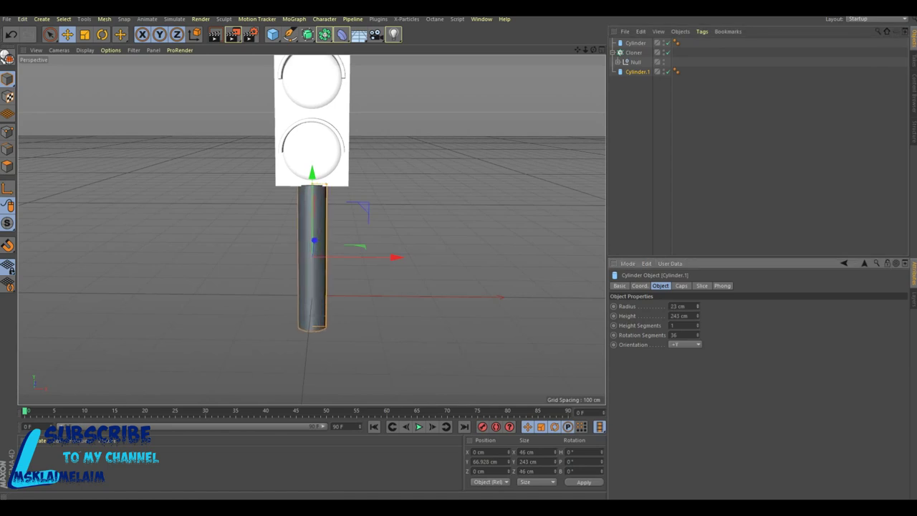
{"action": "double_click", "coordinate": [679, 315]}
{"action": "type", "text": "30"}
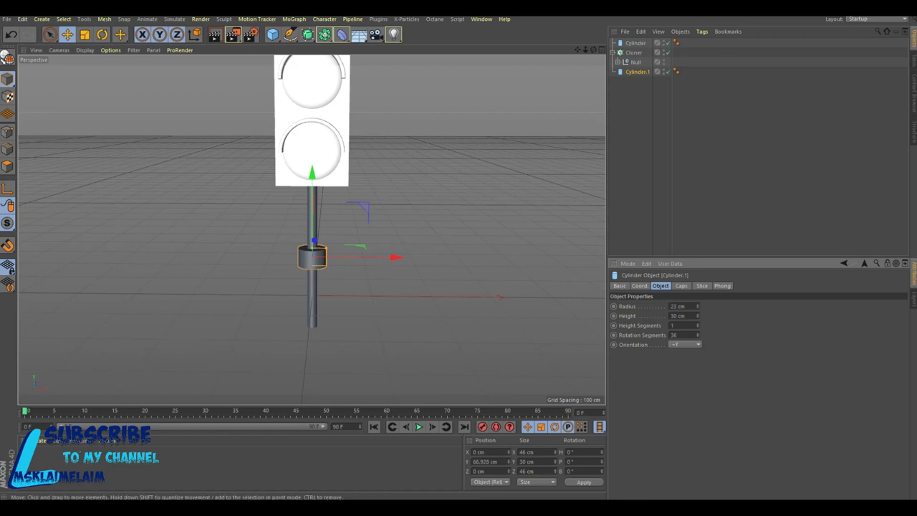
{"action": "left_click_drag", "start_coordinate": [313, 215], "coordinate": [315, 304]}
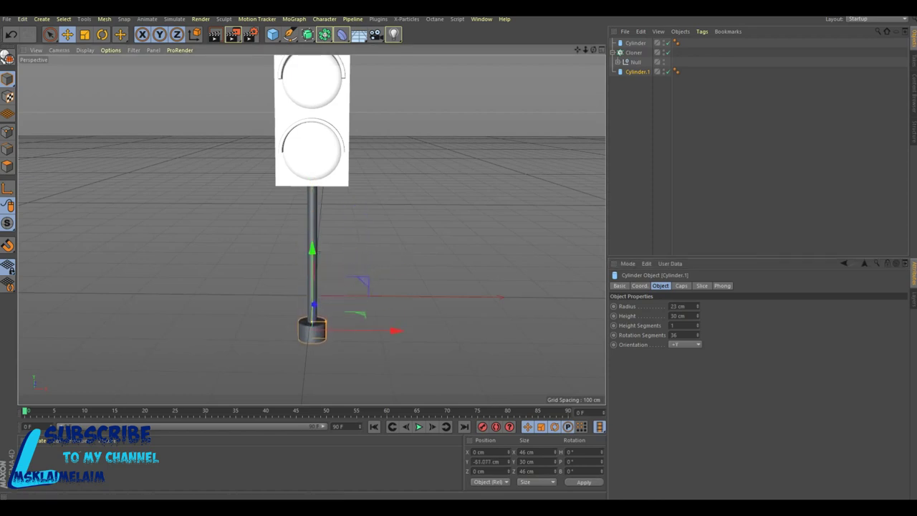
{"action": "left_click", "coordinate": [41, 439]}
Create a new material named Mat with its Color channel turned off
{"action": "left_click", "coordinate": [56, 358]}
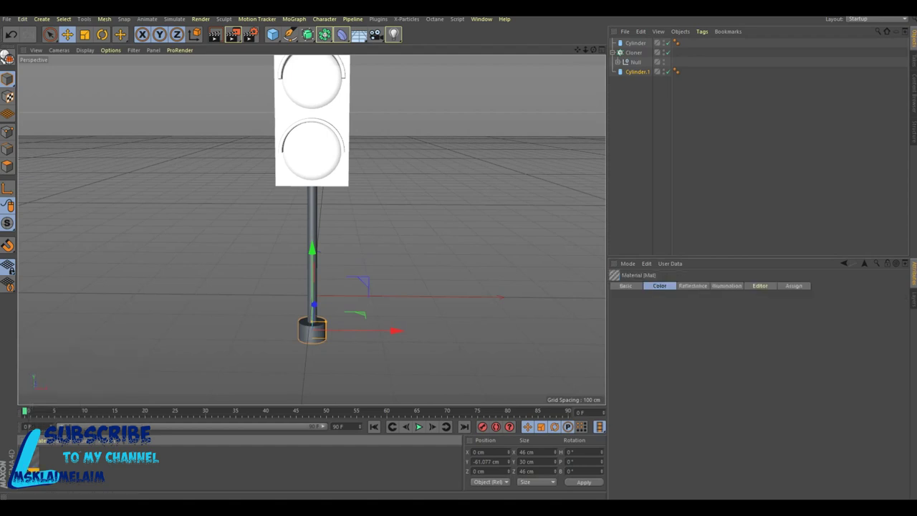
{"action": "double_click", "coordinate": [29, 458]}
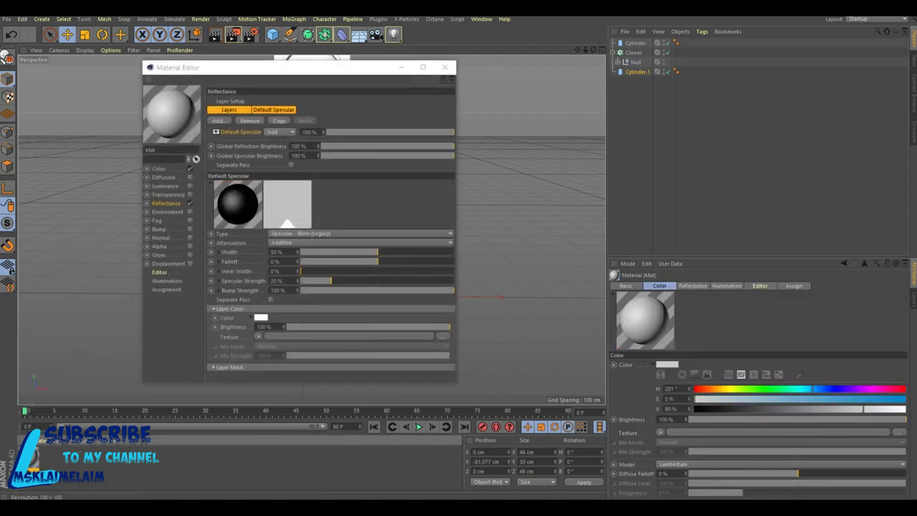
{"action": "left_click", "coordinate": [190, 168]}
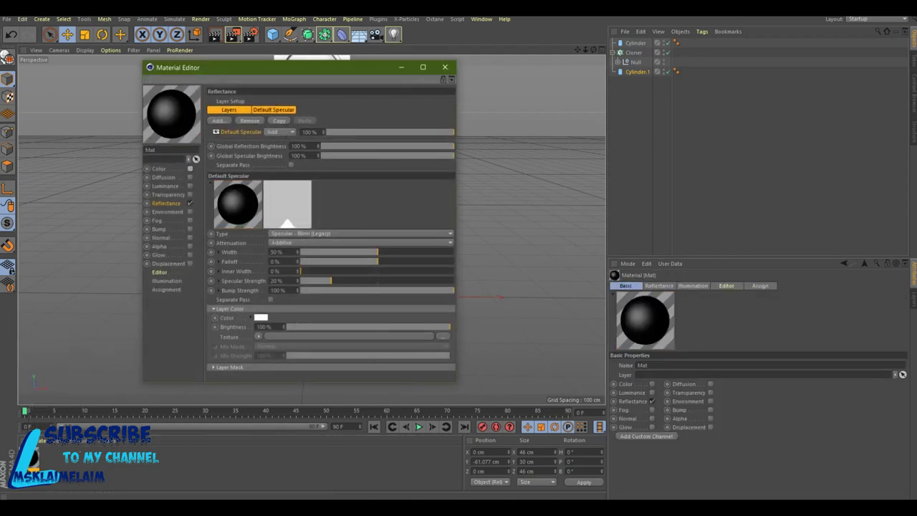
{"action": "left_click", "coordinate": [444, 66]}
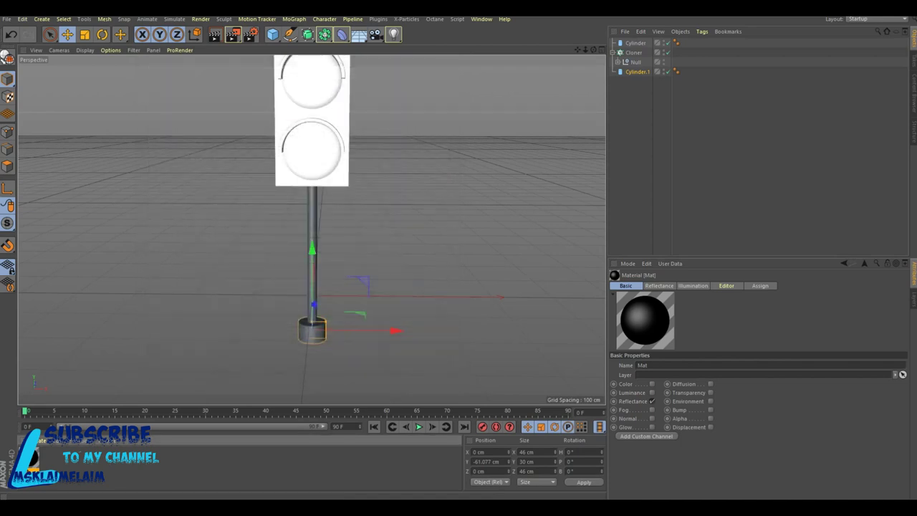
Apply Mat to both the base cylinder and the pole
{"action": "left_click_drag", "start_coordinate": [29, 459], "coordinate": [686, 71]}
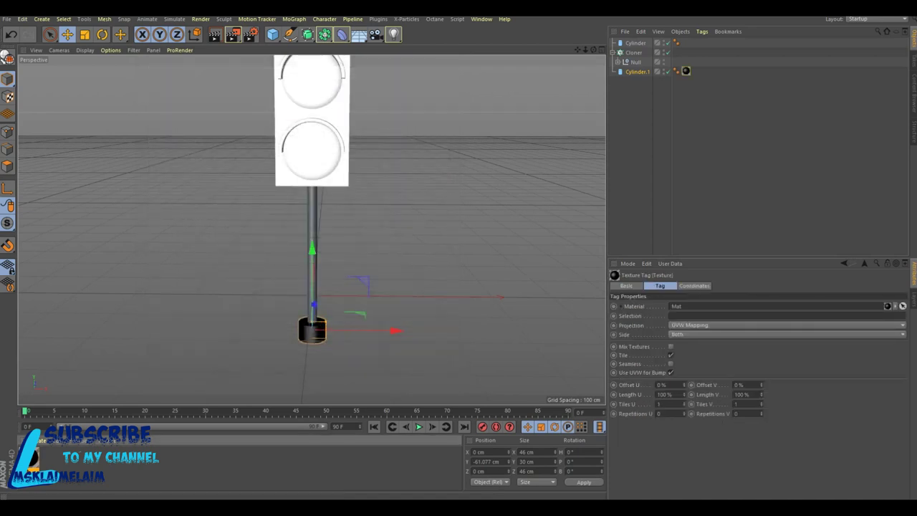
{"action": "left_click_drag", "start_coordinate": [29, 458], "coordinate": [685, 43]}
{"action": "left_click", "coordinate": [617, 62]}
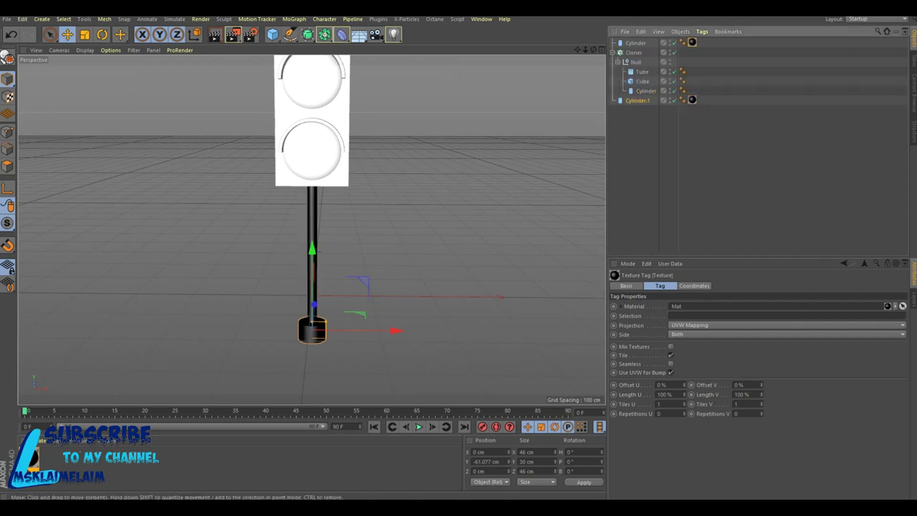
{"action": "left_click_drag", "start_coordinate": [578, 49], "coordinate": [578, 153]}
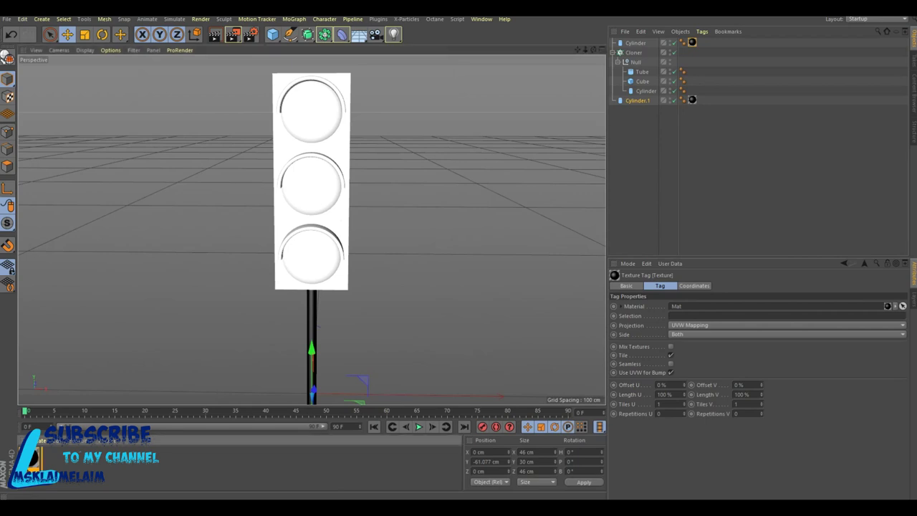
{"action": "double_click", "coordinate": [52, 456]}
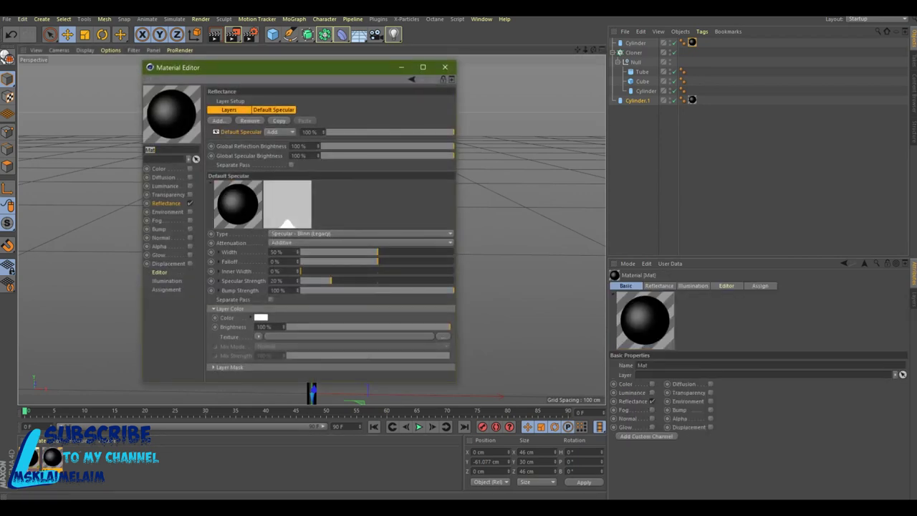
Darken the Mat colour to 47% value and add a GGX reflection layer at 60% brightness
{"action": "left_click", "coordinate": [158, 169]}
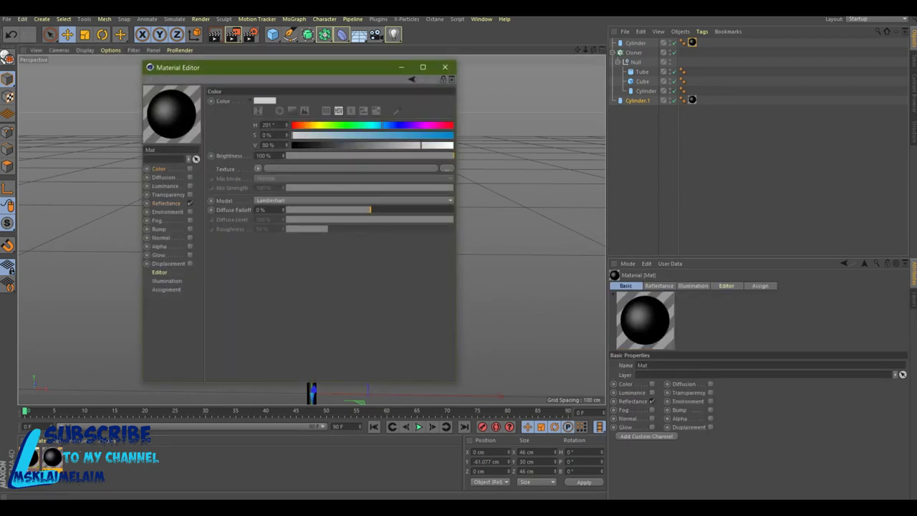
{"action": "left_click", "coordinate": [190, 168]}
{"action": "left_click_drag", "start_coordinate": [420, 145], "coordinate": [368, 144]}
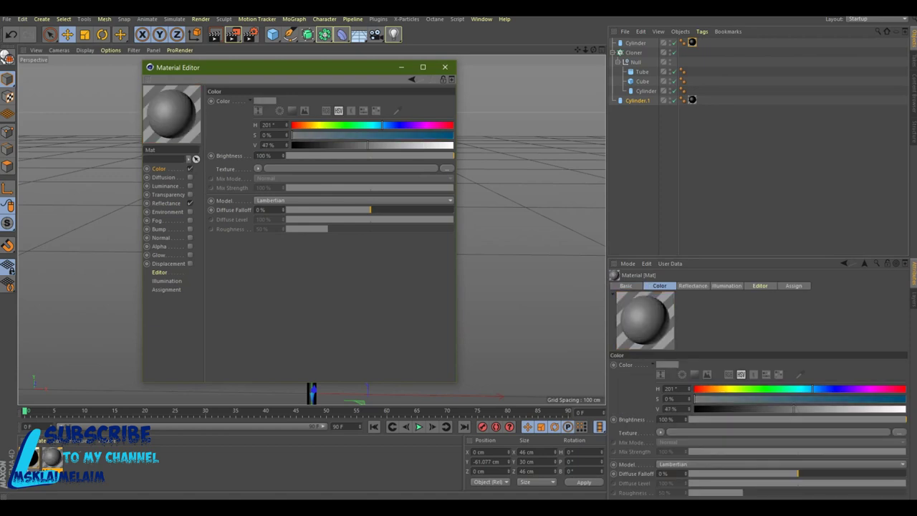
{"action": "left_click", "coordinate": [166, 203]}
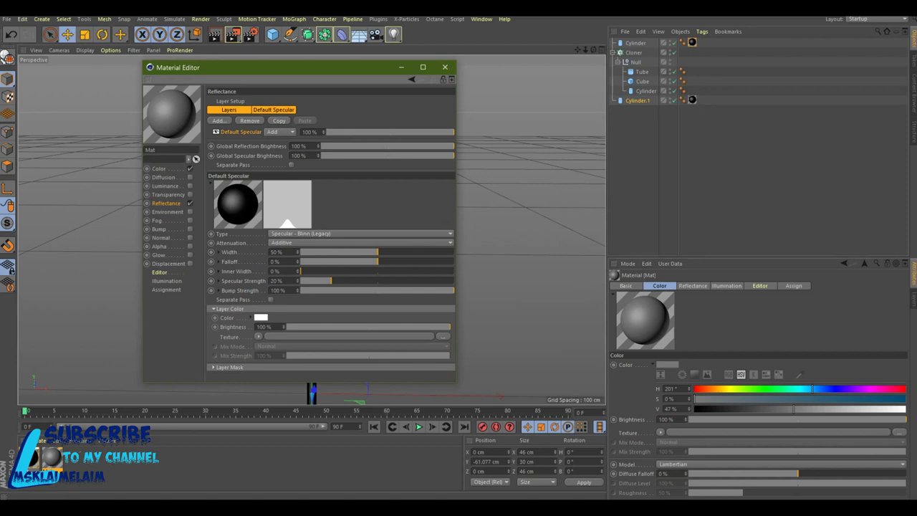
{"action": "left_click", "coordinate": [217, 121]}
{"action": "left_click", "coordinate": [243, 132]}
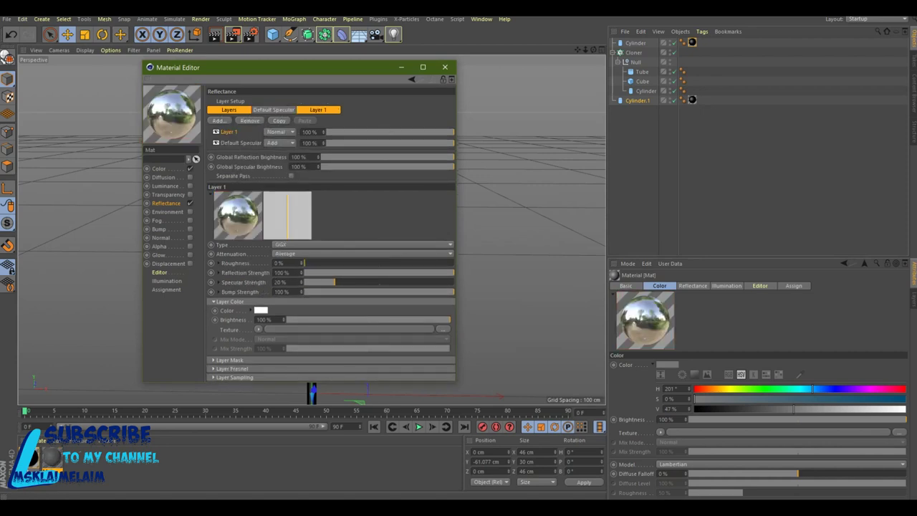
{"action": "left_click_drag", "start_coordinate": [450, 319], "coordinate": [385, 319]}
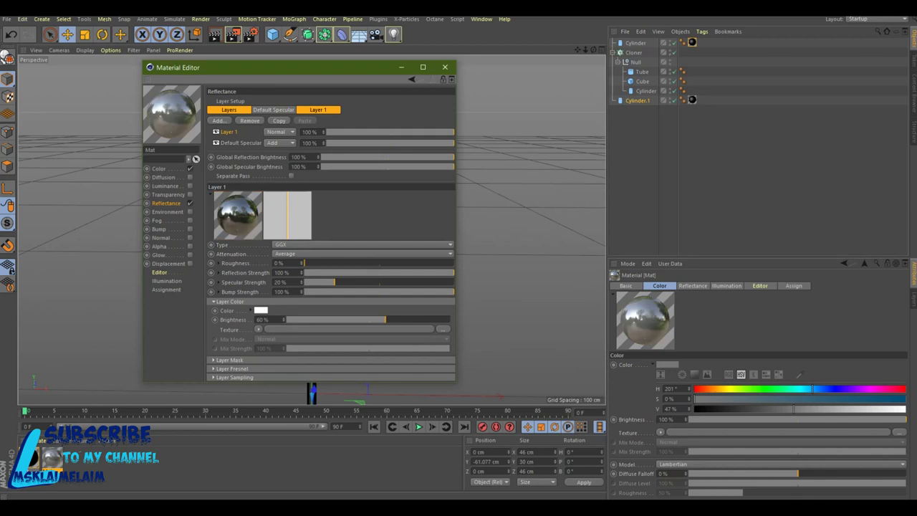
{"action": "left_click", "coordinate": [445, 67]}
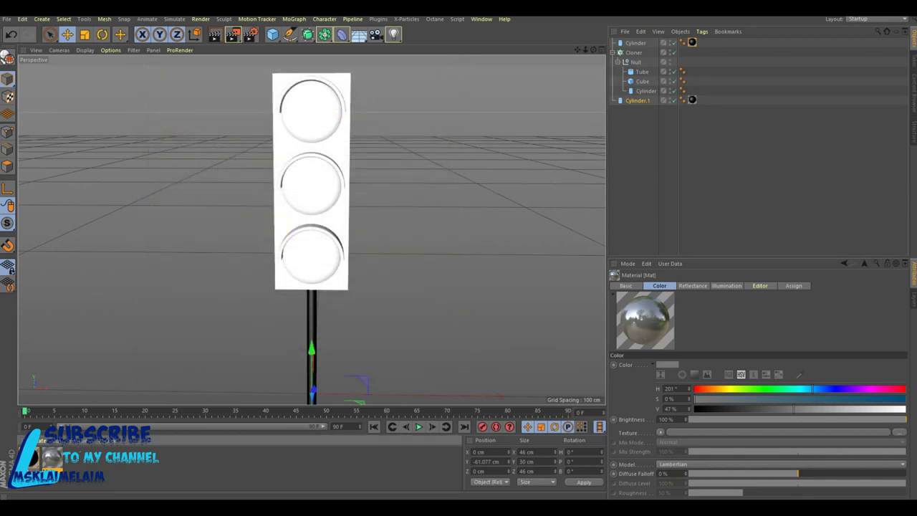
Apply Mat to the Cube housing and the Tube lamp hoods, test-rendering after each
{"action": "left_click_drag", "start_coordinate": [691, 100], "coordinate": [692, 81], "text": "ctrl"}
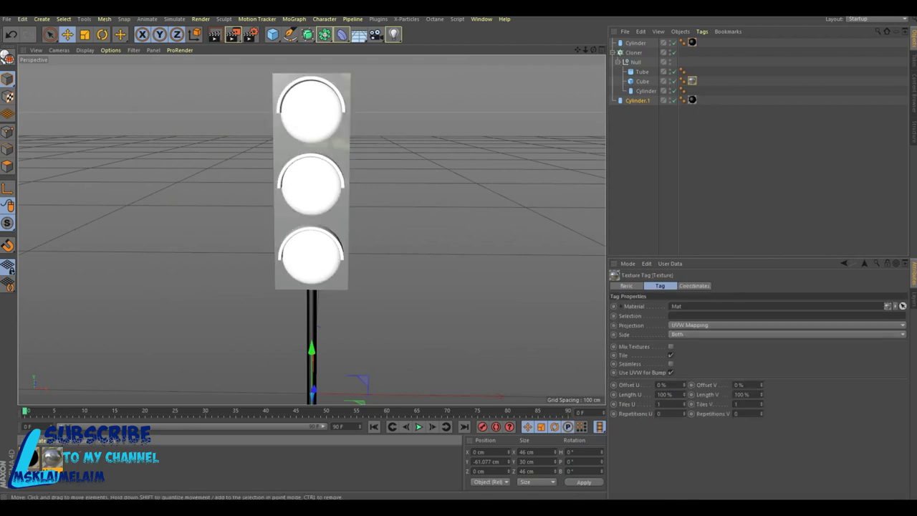
{"action": "left_click", "coordinate": [214, 34]}
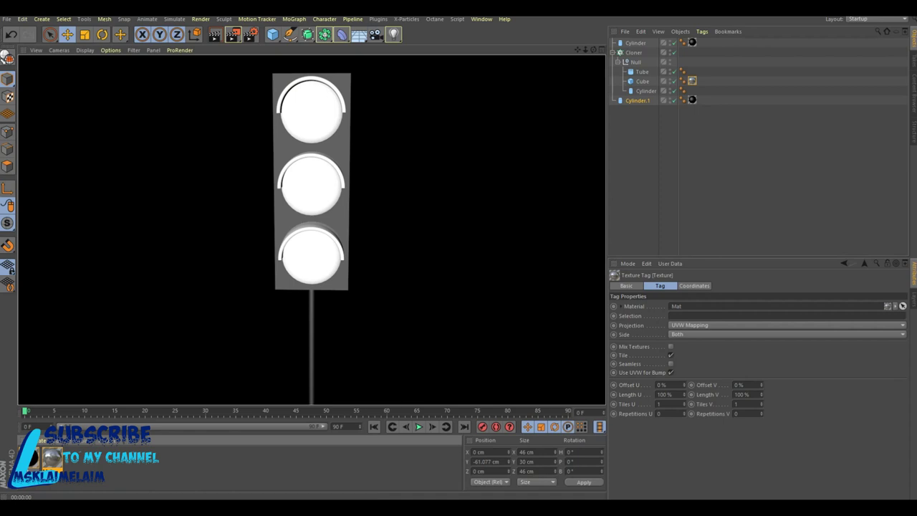
{"action": "left_click_drag", "start_coordinate": [691, 81], "coordinate": [692, 71], "text": "ctrl"}
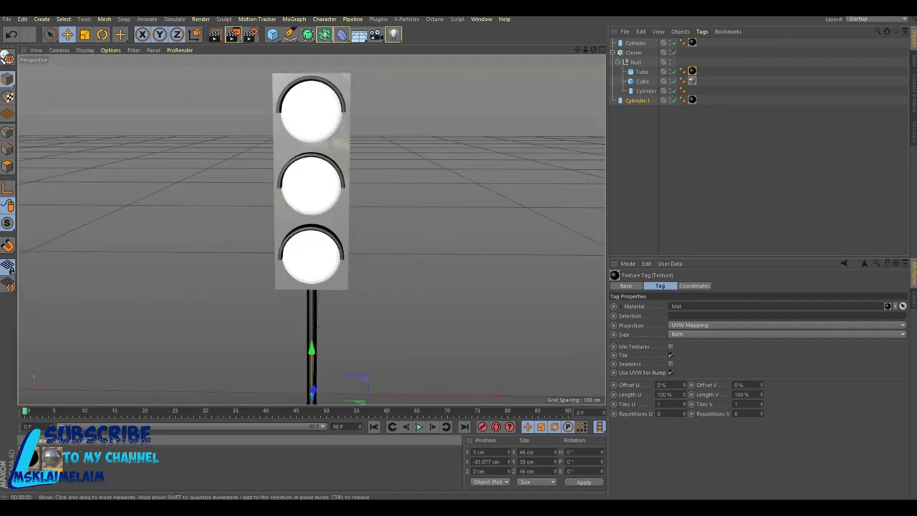
{"action": "left_click", "coordinate": [215, 33]}
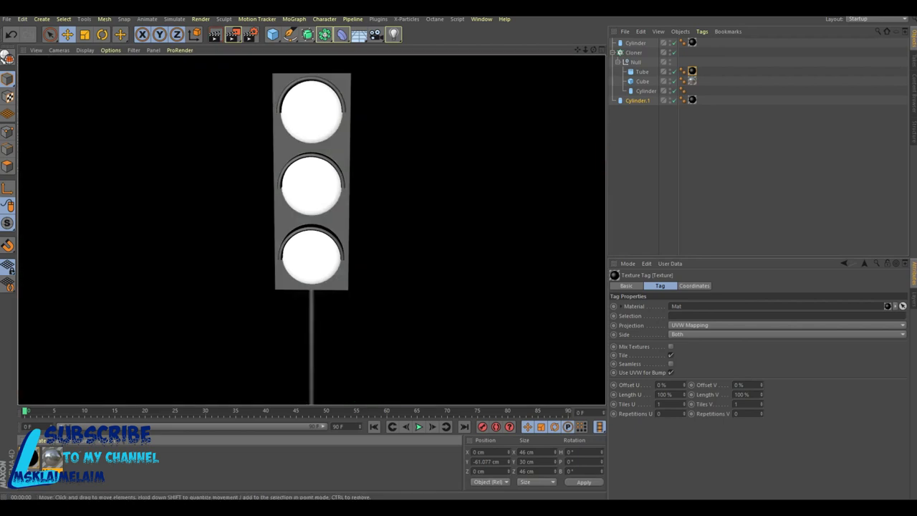
{"action": "left_click", "coordinate": [43, 440]}
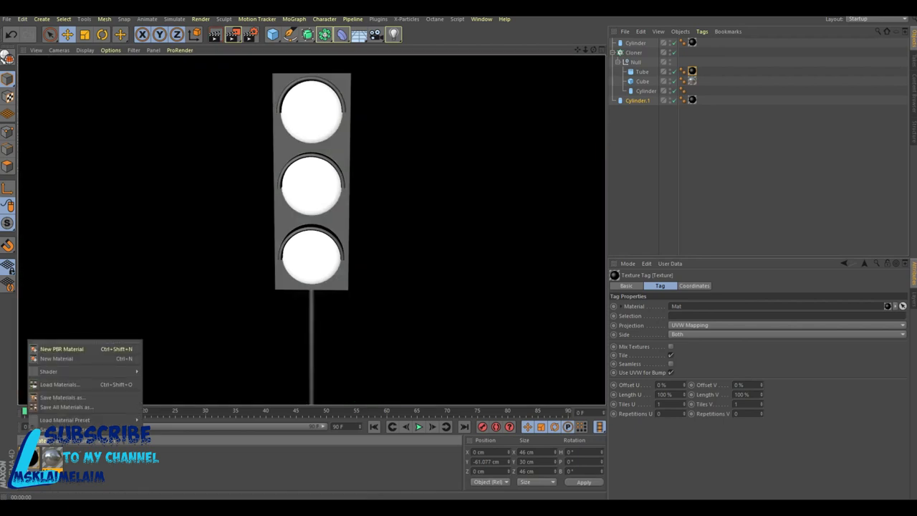
Create a new material, Mat.1, with transparency on and the Glass refraction preset
{"action": "left_click", "coordinate": [56, 358]}
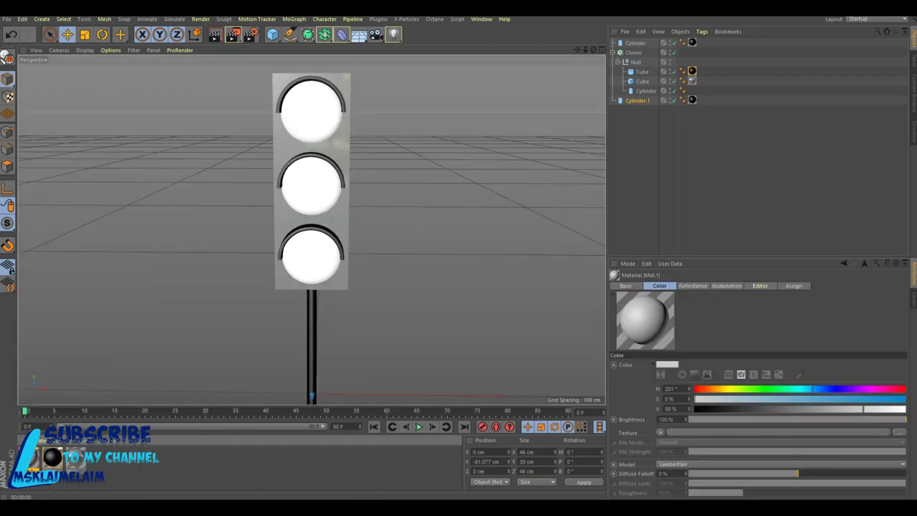
{"action": "double_click", "coordinate": [33, 456]}
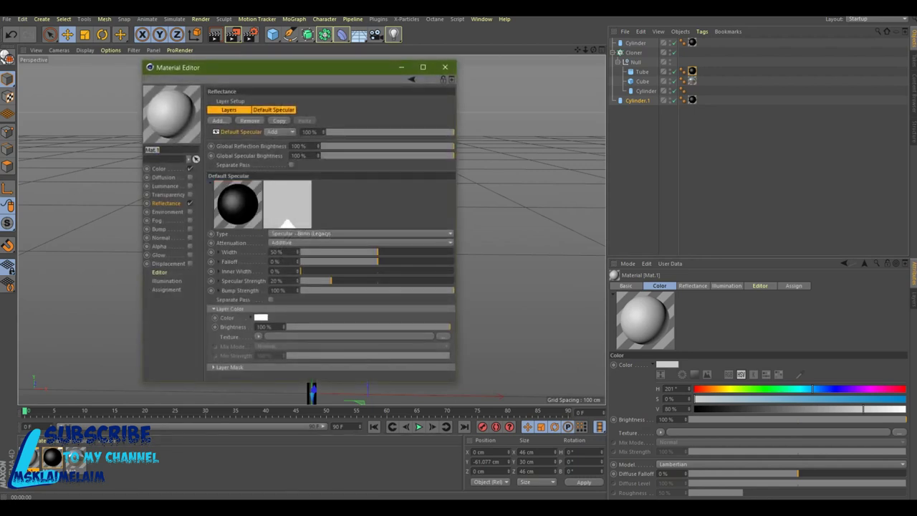
{"action": "left_click", "coordinate": [190, 194]}
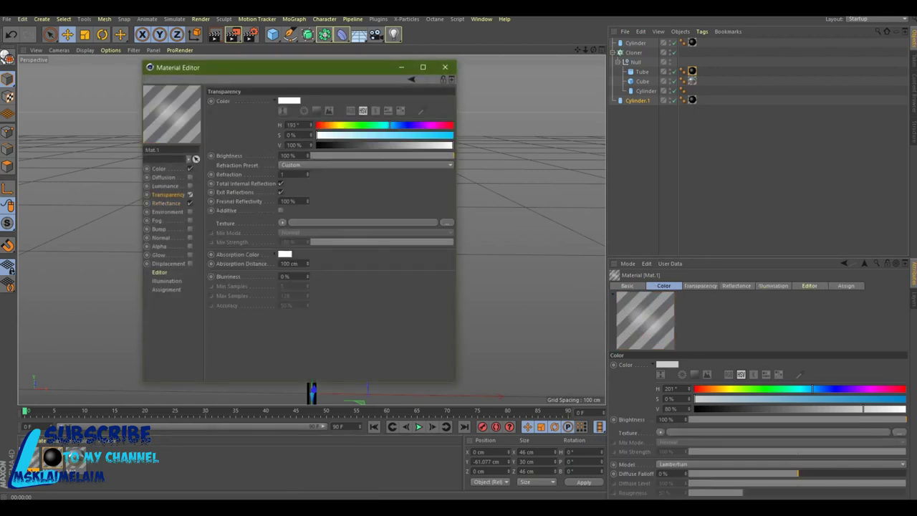
{"action": "left_click", "coordinate": [365, 165]}
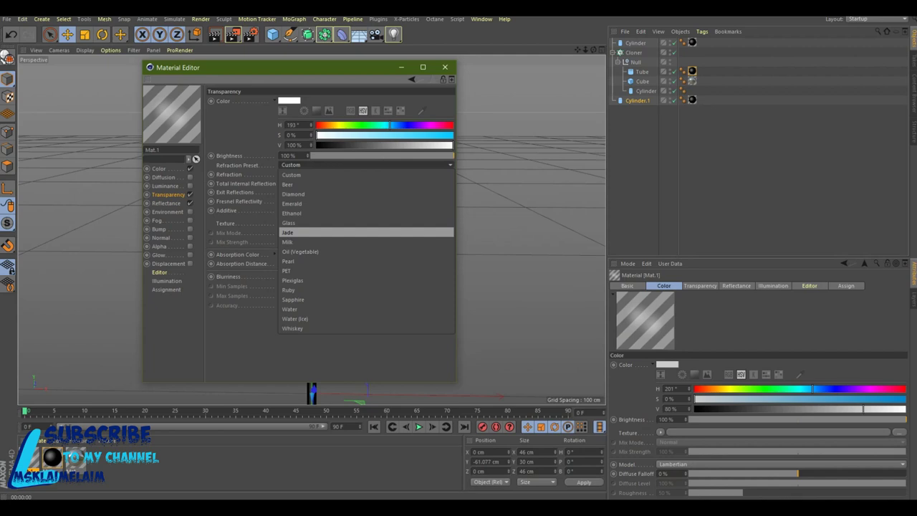
{"action": "left_click", "coordinate": [290, 223]}
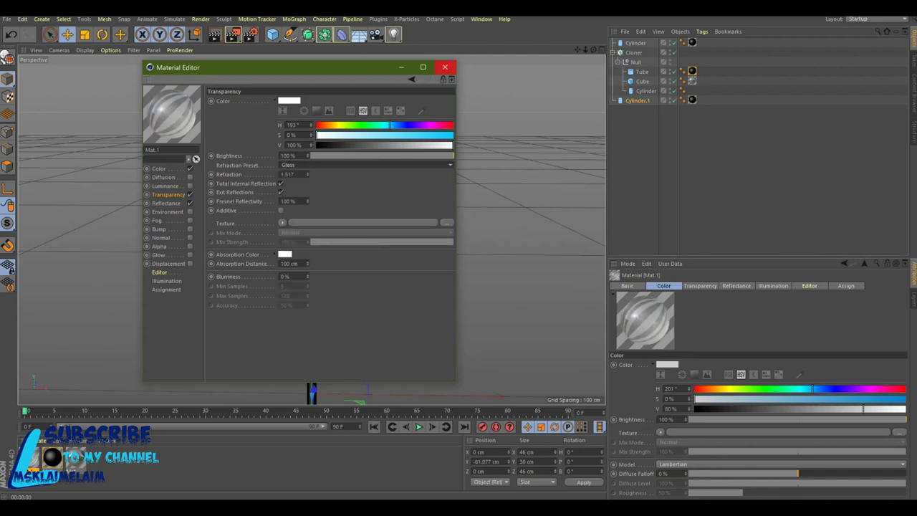
{"action": "left_click", "coordinate": [445, 67]}
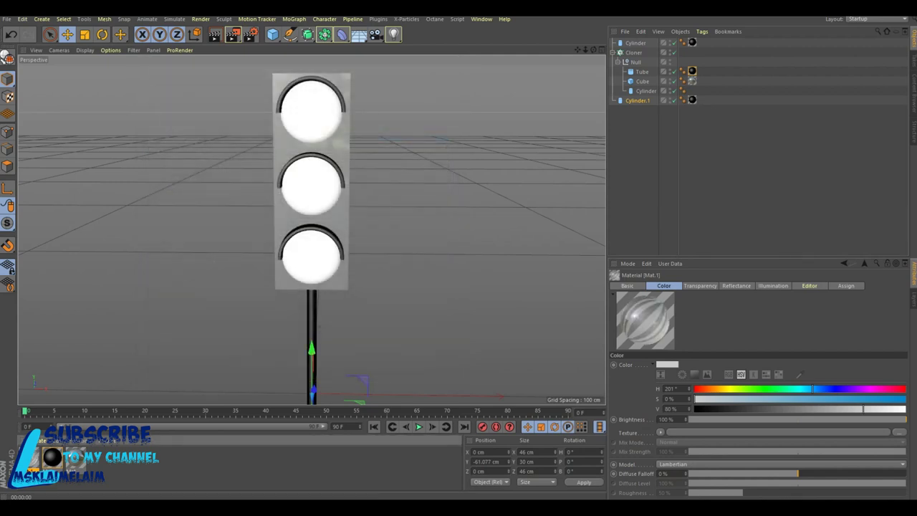
Apply Mat.1 to the Cylinder lamp lenses and test-render them
{"action": "left_click", "coordinate": [692, 99]}
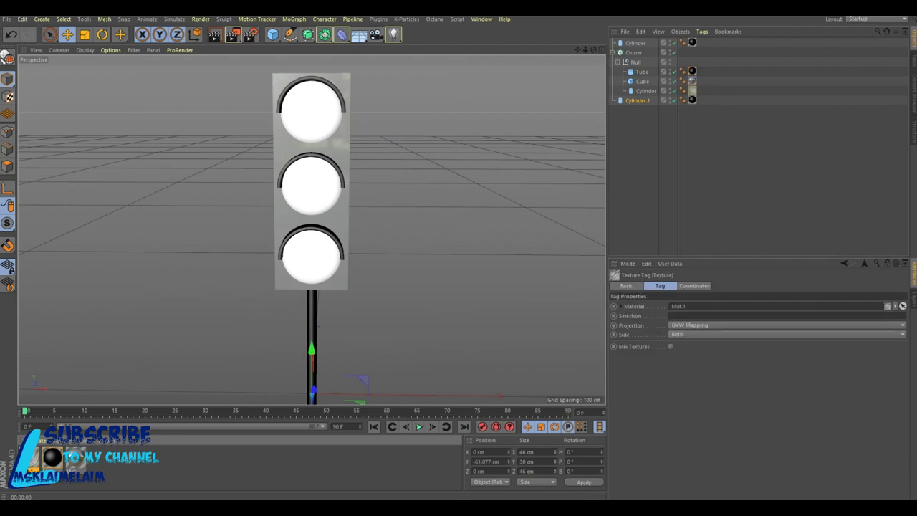
{"action": "left_click", "coordinate": [215, 33]}
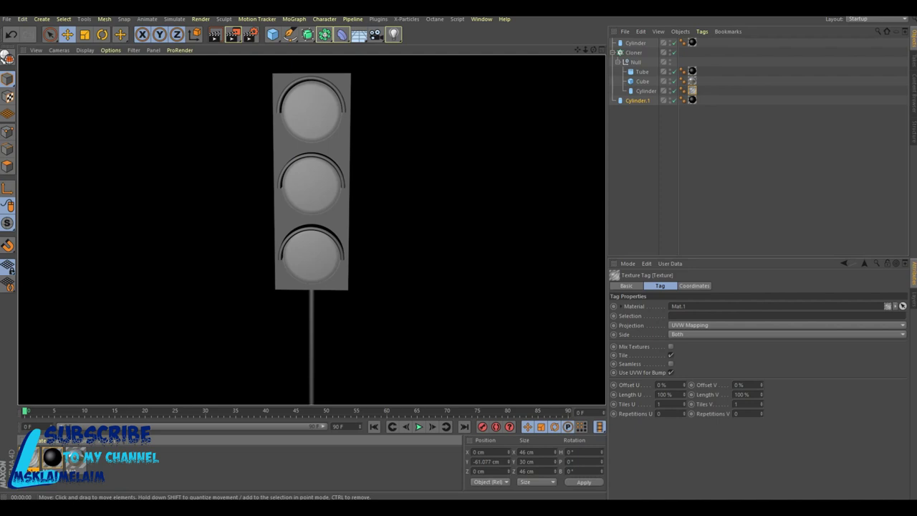
{"action": "left_click", "coordinate": [393, 33]}
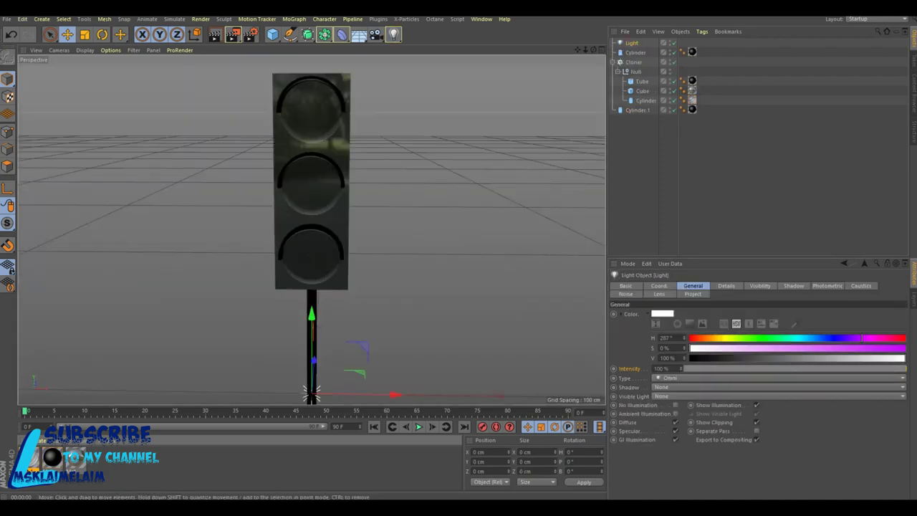
Raise the new light into the bottom lamp and set its Visible Light option to Visible
{"action": "left_click_drag", "start_coordinate": [311, 315], "coordinate": [311, 181]}
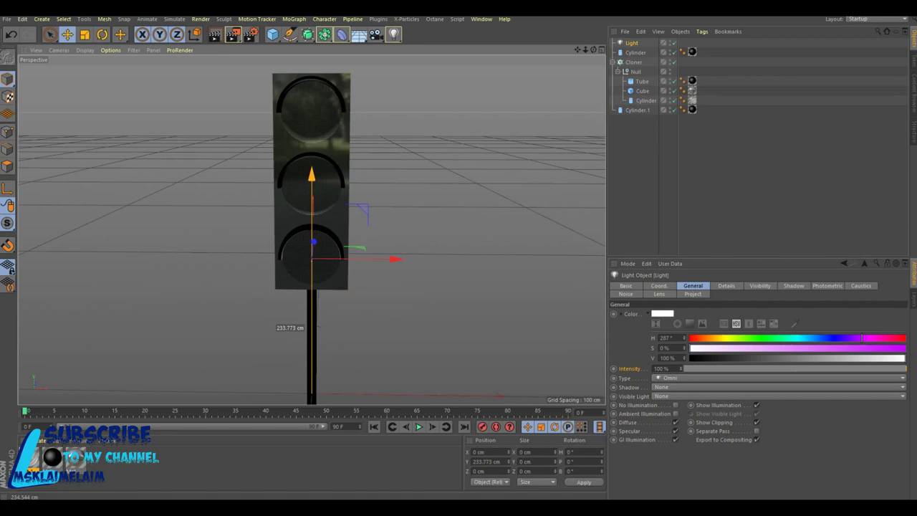
{"action": "left_click", "coordinate": [716, 396]}
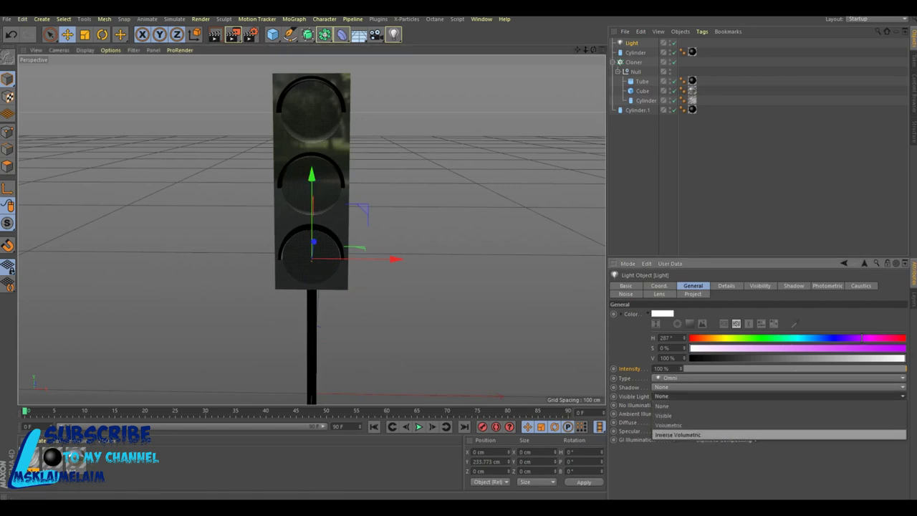
{"action": "left_click", "coordinate": [666, 415]}
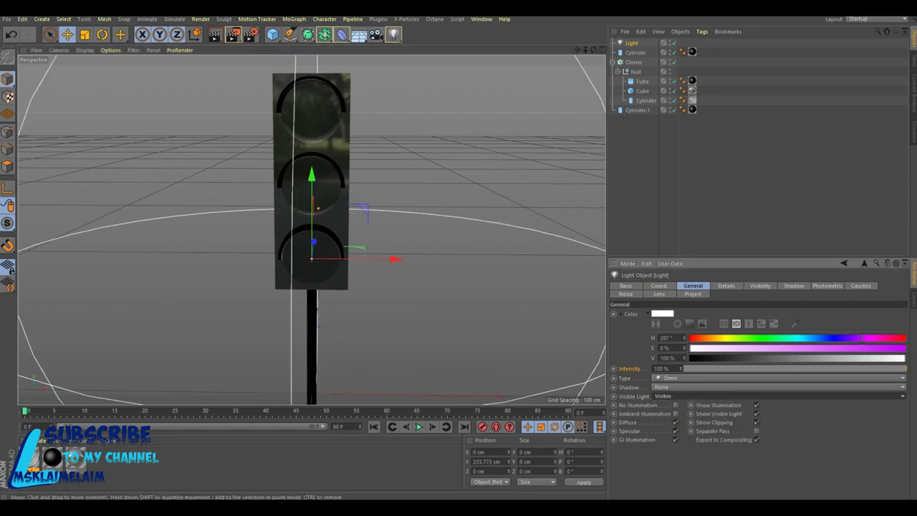
Scale the light's glow down to fit the lamp, settle it at Y 245.91 cm, and test-render
{"action": "left_click", "coordinate": [85, 35]}
{"action": "scroll", "coordinate": [412, 238], "scroll_direction": "down", "scroll_amount": 3}
{"action": "left_click_drag", "start_coordinate": [427, 253], "coordinate": [352, 252]}
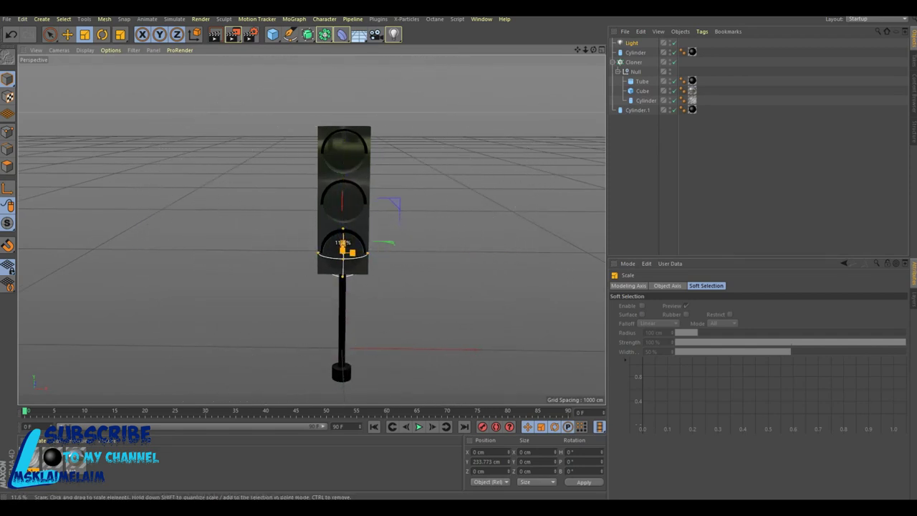
{"action": "left_click_drag", "start_coordinate": [352, 252], "coordinate": [343, 252]}
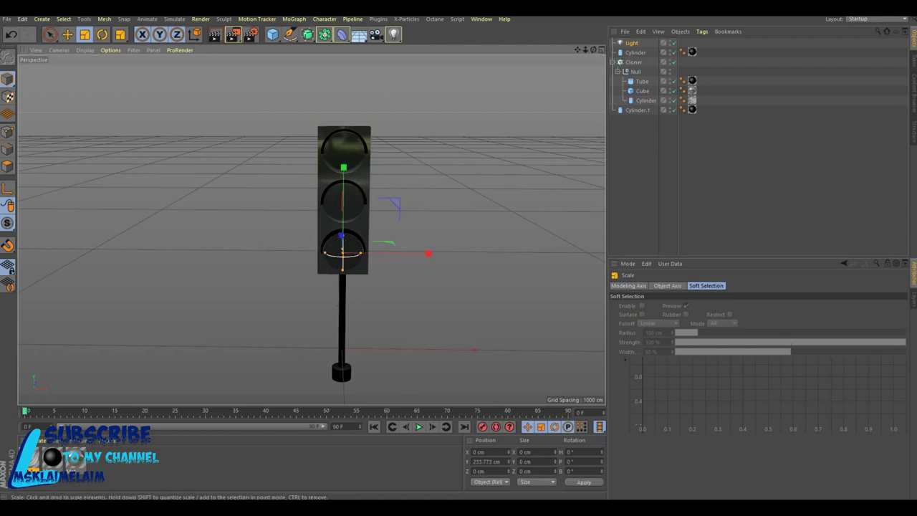
{"action": "left_click", "coordinate": [67, 35]}
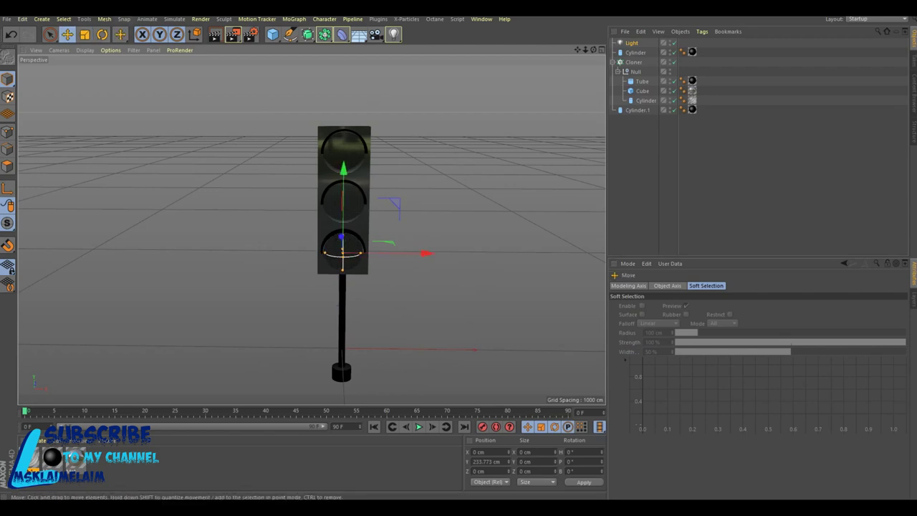
{"action": "left_click_drag", "start_coordinate": [343, 263], "coordinate": [343, 258]}
{"action": "left_click_drag", "start_coordinate": [344, 256], "coordinate": [344, 258]}
{"action": "key", "text": "ctrl+r"}
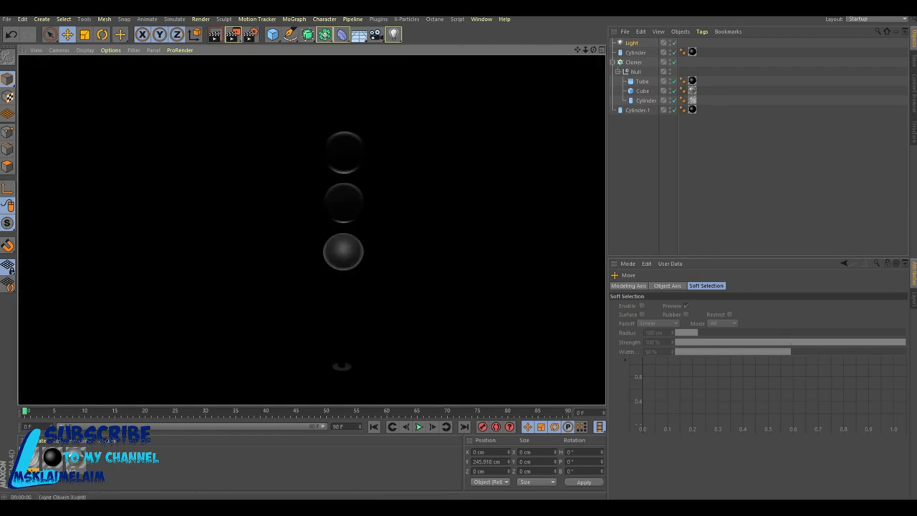
Tint the light a saturated green and test-render it
{"action": "left_click", "coordinate": [631, 43]}
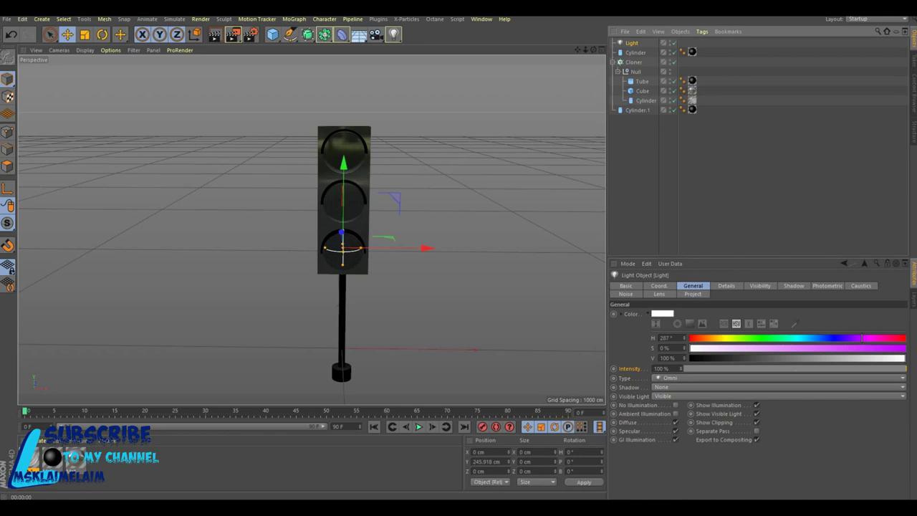
{"action": "left_click_drag", "start_coordinate": [862, 337], "coordinate": [768, 337]}
{"action": "left_click_drag", "start_coordinate": [690, 348], "coordinate": [890, 348]}
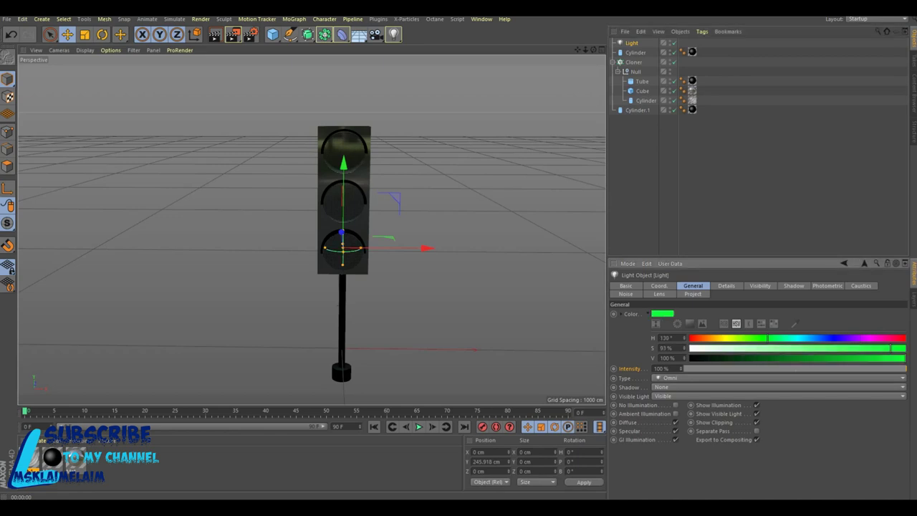
{"action": "left_click", "coordinate": [214, 33]}
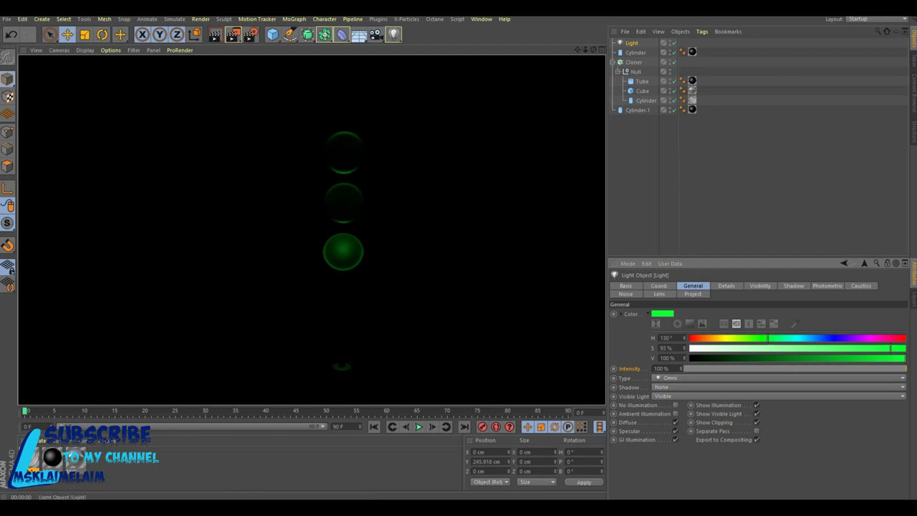
Duplicate the green light as Light.1 and recolour it a softer yellow
{"action": "key", "text": "ctrl+c"}
{"action": "key", "text": "ctrl+v"}
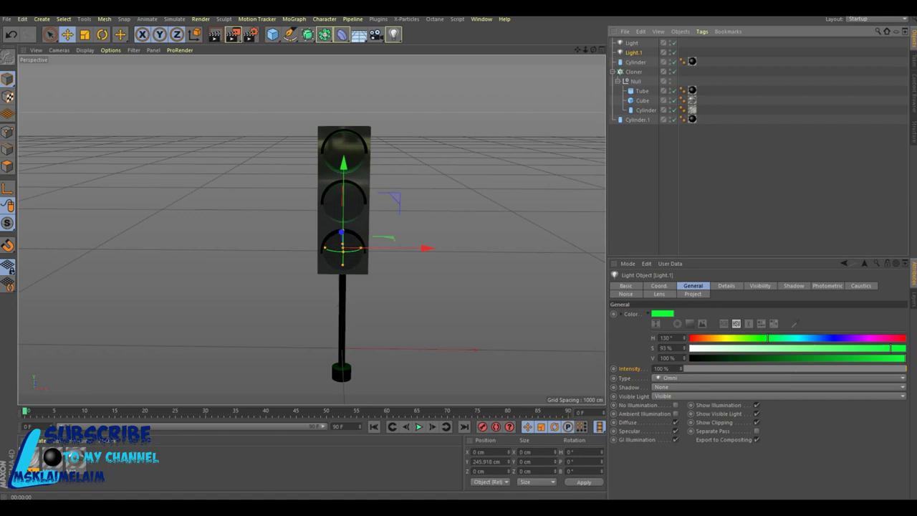
{"action": "left_click_drag", "start_coordinate": [768, 338], "coordinate": [720, 337]}
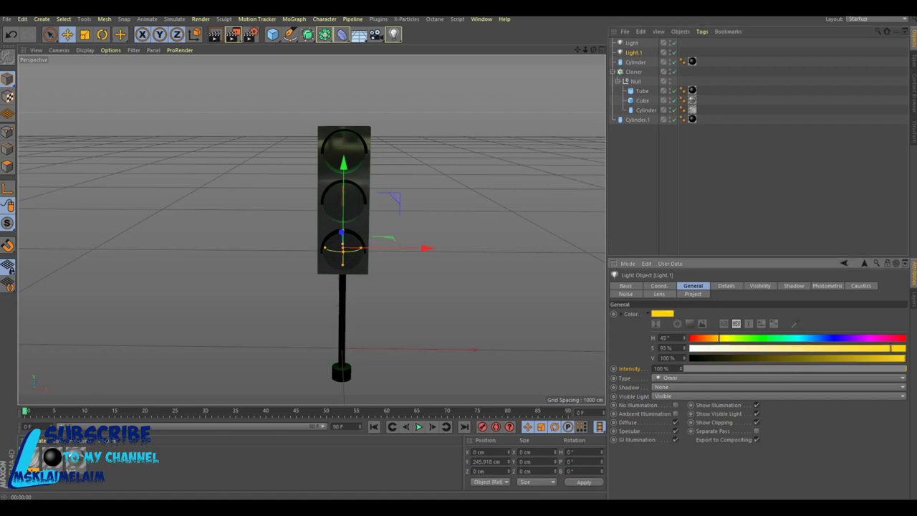
{"action": "left_click_drag", "start_coordinate": [890, 348], "coordinate": [856, 348]}
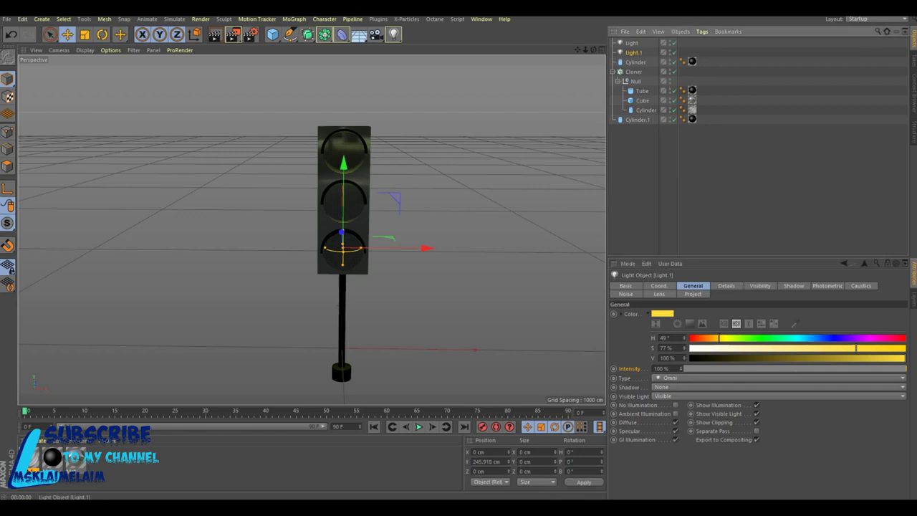
Duplicate the yellow light as a deep red Light.2, then add a MoGraph Cloner
{"action": "key", "text": "ctrl+c"}
{"action": "key", "text": "ctrl+v"}
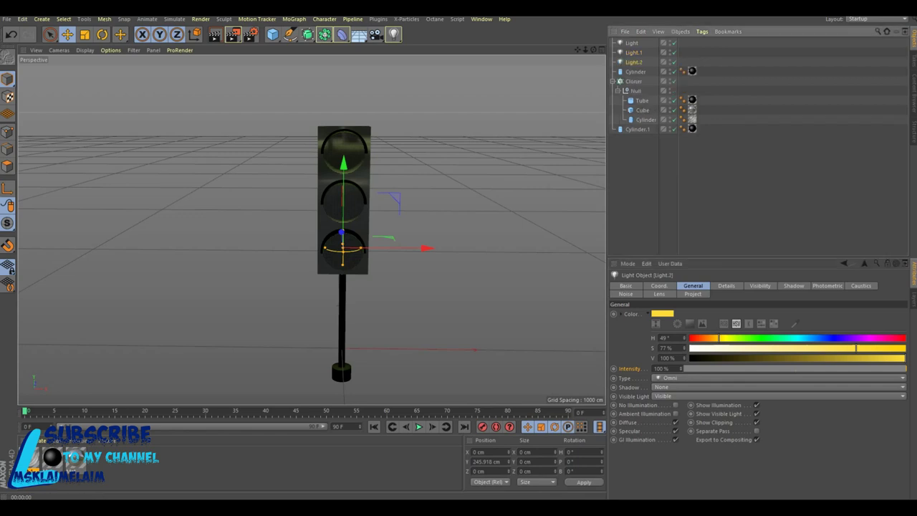
{"action": "left_click", "coordinate": [694, 338]}
{"action": "left_click_drag", "start_coordinate": [855, 347], "coordinate": [900, 347]}
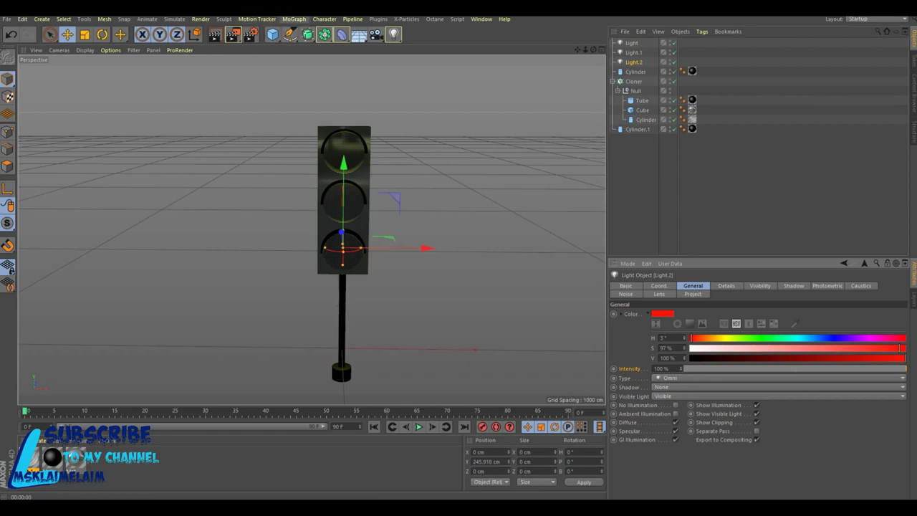
{"action": "left_click", "coordinate": [294, 18]}
{"action": "left_click", "coordinate": [315, 123]}
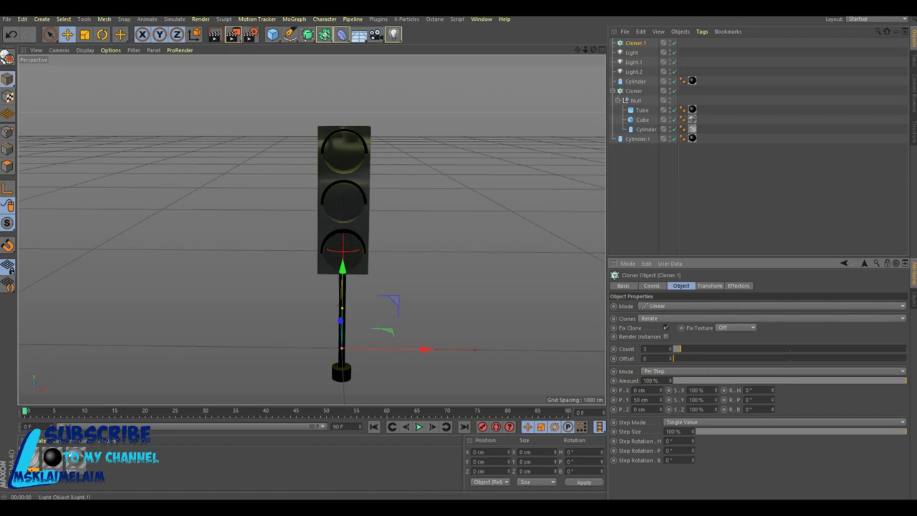
Place the three coloured lights inside Cloner.1 and raise it into the traffic-light housing
{"action": "left_click", "coordinate": [631, 53]}
{"action": "left_click", "coordinate": [634, 71], "text": "shift"}
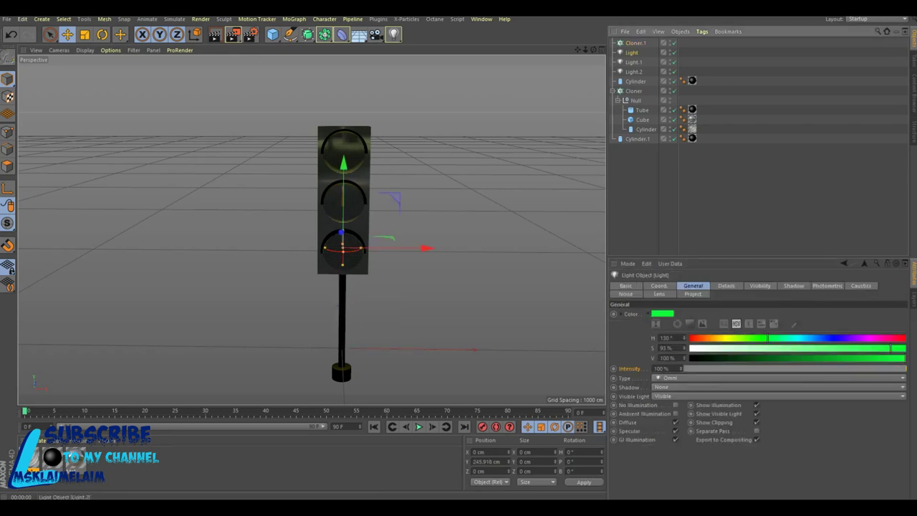
{"action": "left_click_drag", "start_coordinate": [633, 62], "coordinate": [636, 43]}
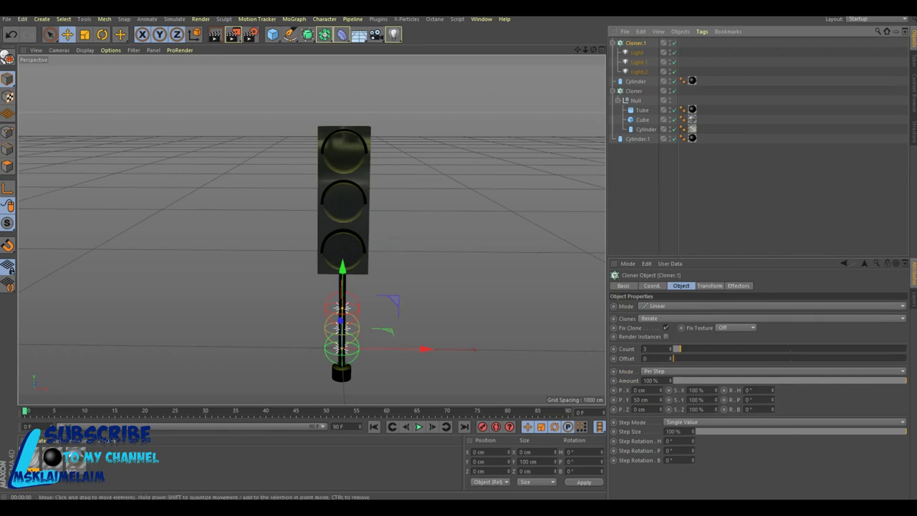
{"action": "left_click_drag", "start_coordinate": [339, 355], "coordinate": [340, 259]}
In the front view, set the cloner's light spacing to 110 cm and centre the lights
{"action": "left_click", "coordinate": [600, 49]}
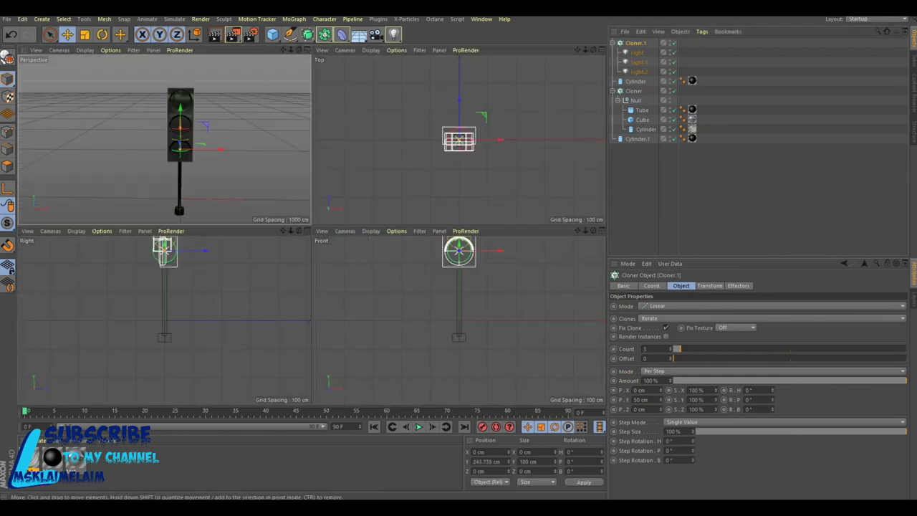
{"action": "left_click", "coordinate": [601, 231]}
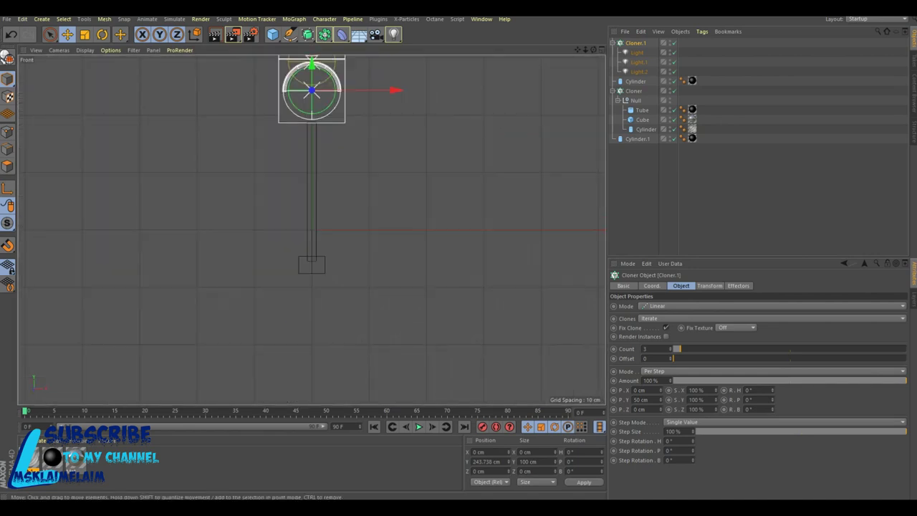
{"action": "left_click_drag", "start_coordinate": [577, 49], "coordinate": [566, 244]}
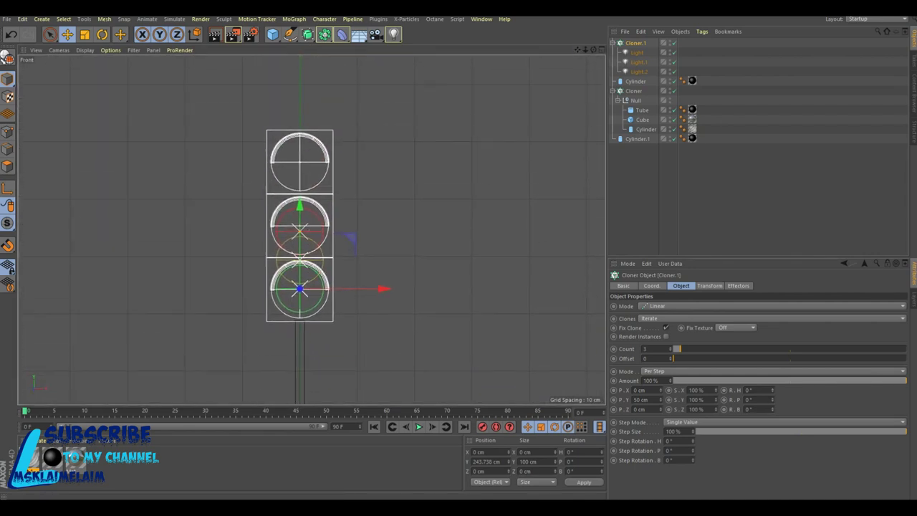
{"action": "left_click_drag", "start_coordinate": [664, 399], "coordinate": [664, 365]}
{"action": "left_click_drag", "start_coordinate": [664, 399], "coordinate": [664, 400]}
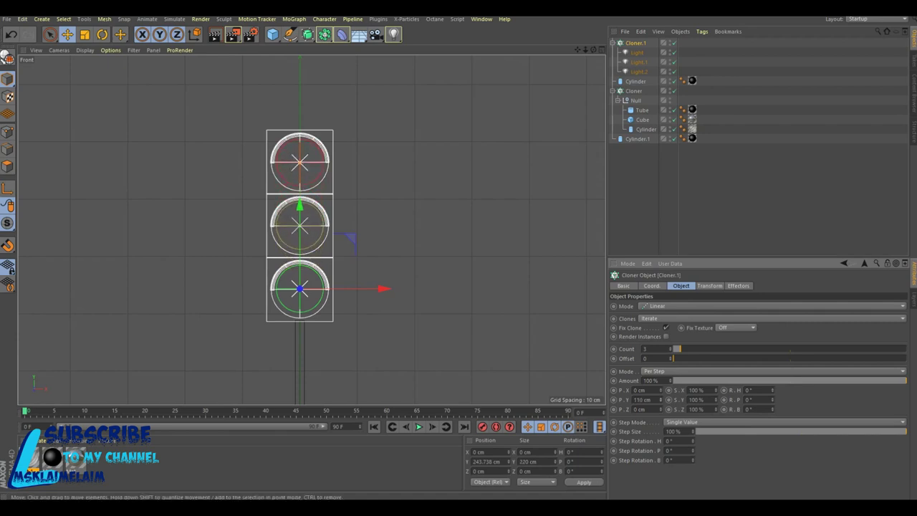
{"action": "left_click_drag", "start_coordinate": [300, 229], "coordinate": [299, 231]}
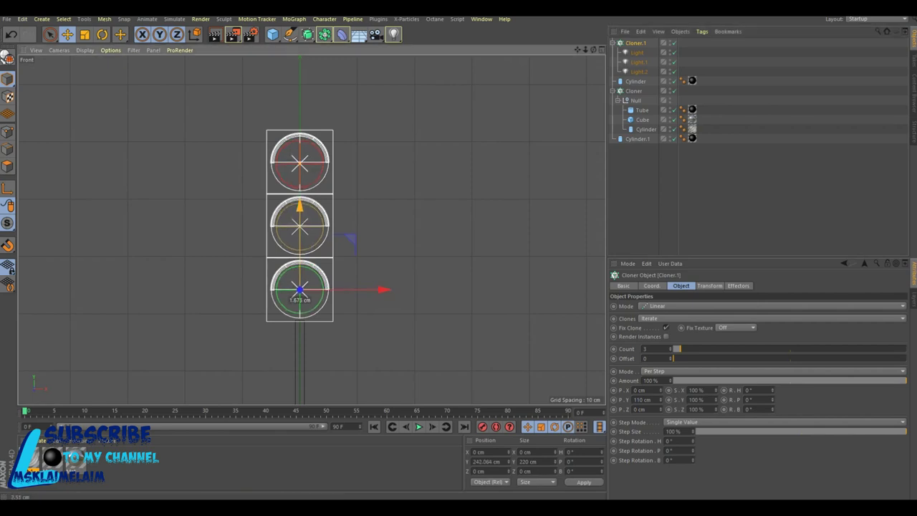
{"action": "left_click", "coordinate": [594, 49]}
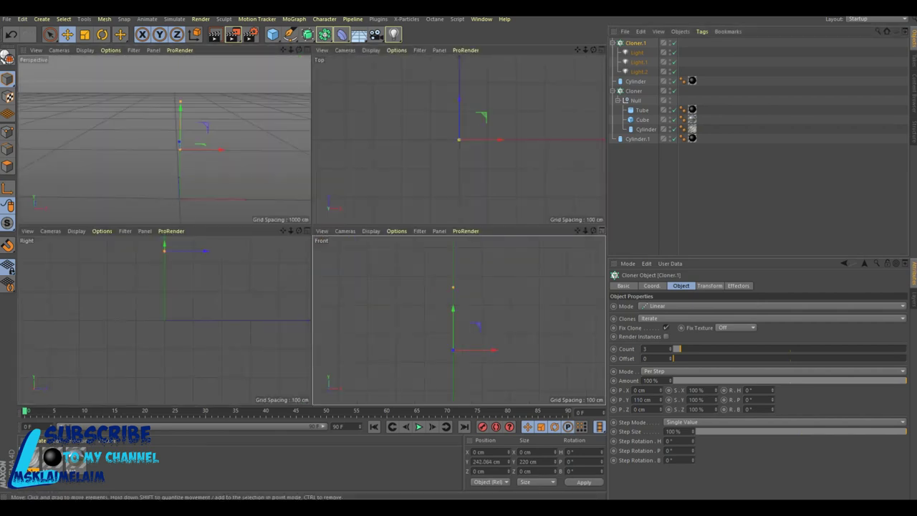
Set the base cylinder to 54 cm radius and 10 cm height, render, and add a Physical Sky
{"action": "key", "text": "F1"}
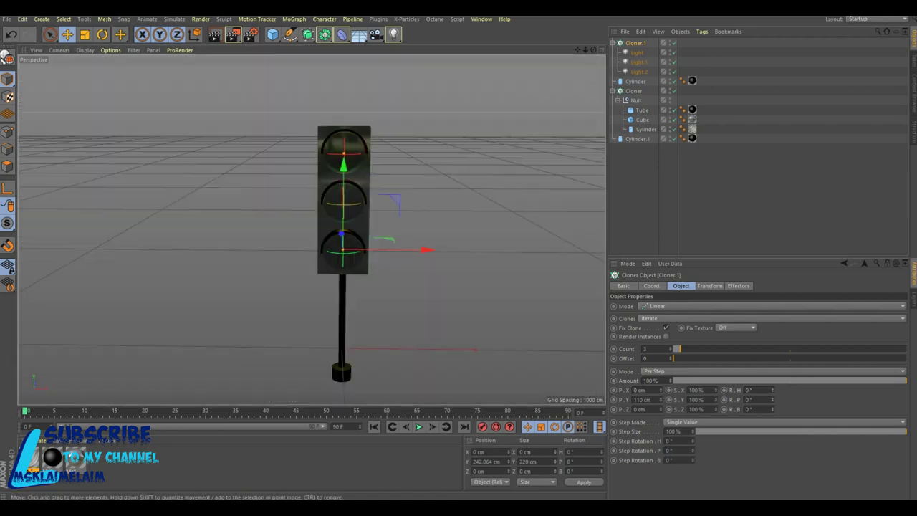
{"action": "left_click", "coordinate": [341, 368]}
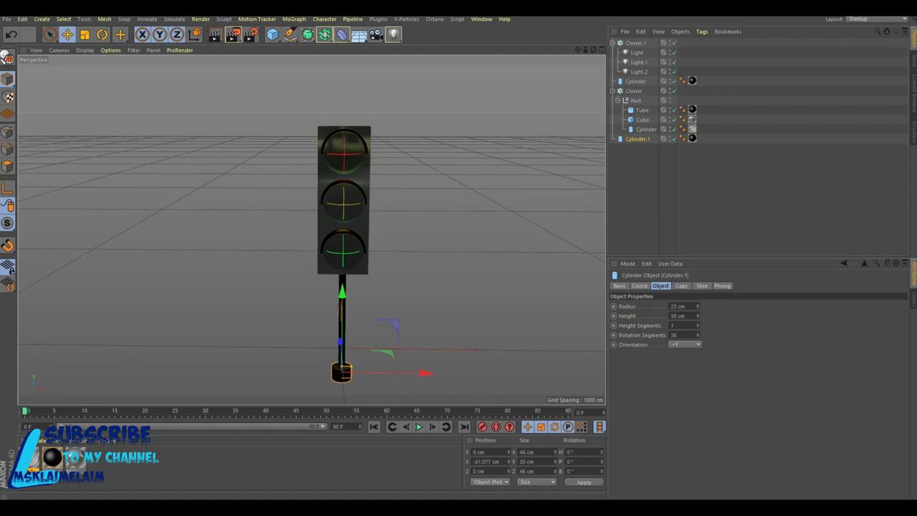
{"action": "left_click_drag", "start_coordinate": [697, 305], "coordinate": [738, 306]}
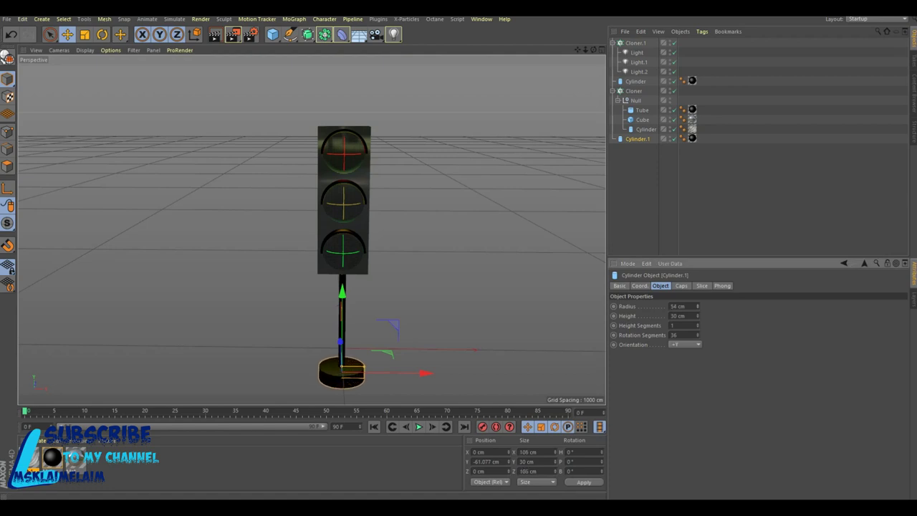
{"action": "left_click_drag", "start_coordinate": [697, 315], "coordinate": [666, 315]}
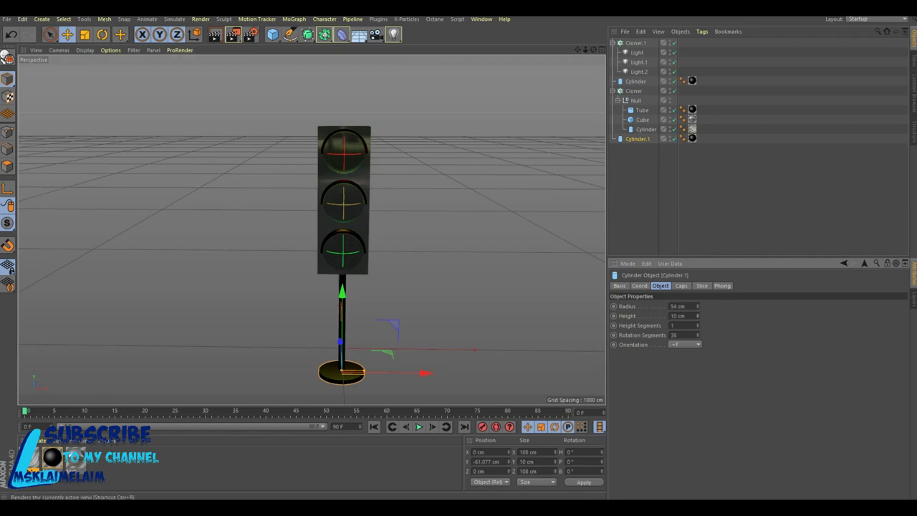
{"action": "key", "text": "ctrl+r"}
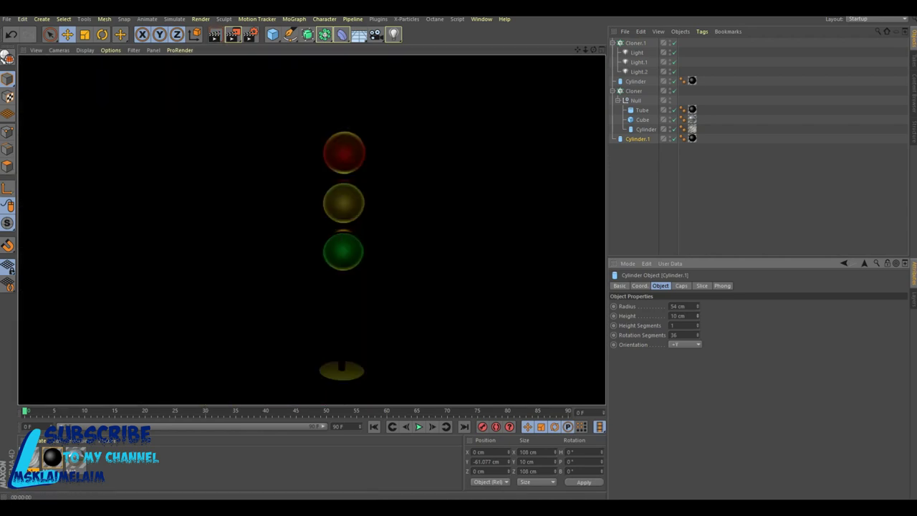
{"action": "left_click", "coordinate": [358, 34]}
{"action": "left_click", "coordinate": [468, 48]}
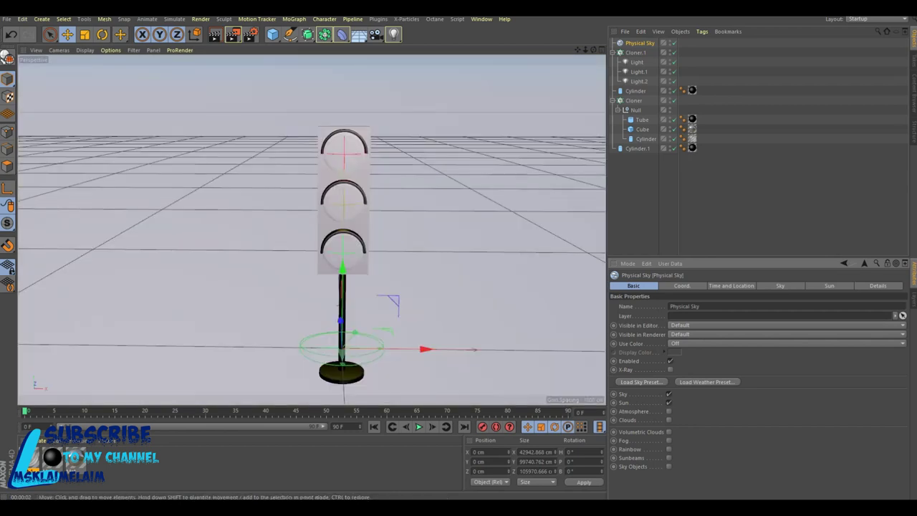
Add a Plain effector with a Linear falloff oriented along +Y
{"action": "left_click", "coordinate": [293, 19]}
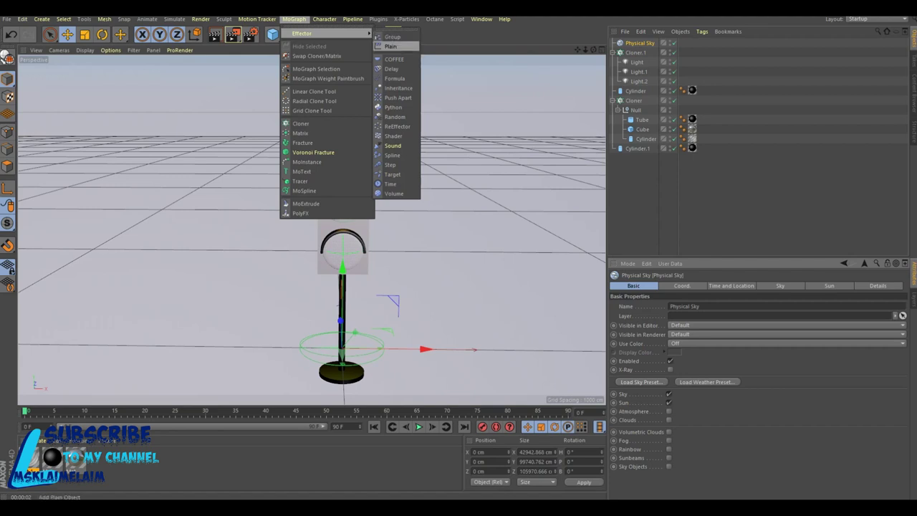
{"action": "left_click", "coordinate": [390, 46]}
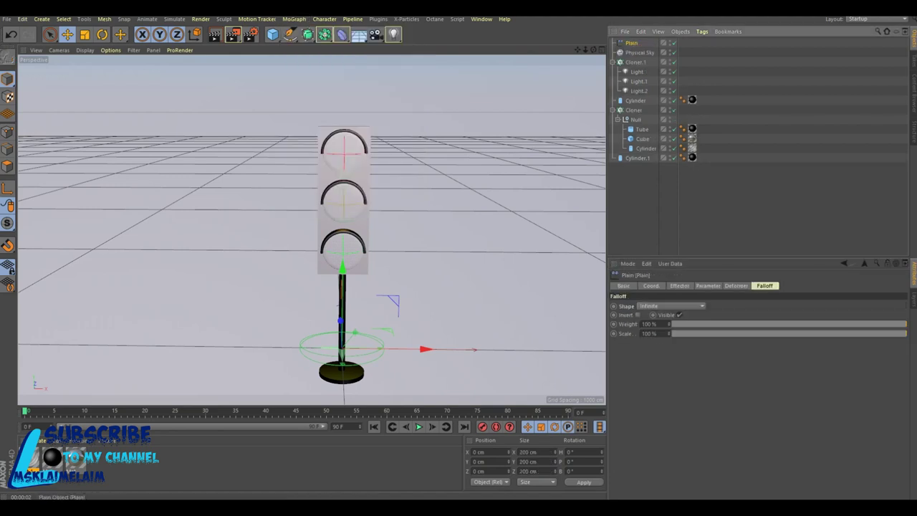
{"action": "left_click", "coordinate": [669, 306]}
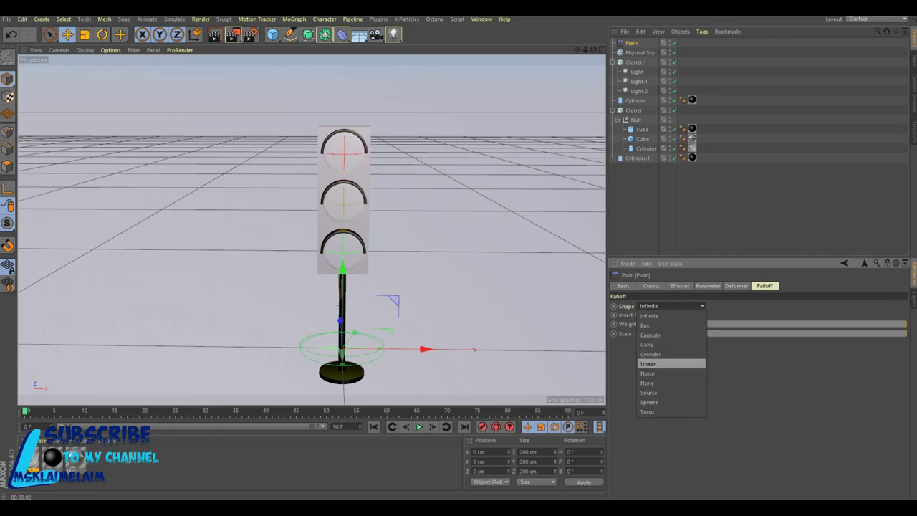
{"action": "left_click", "coordinate": [669, 363]}
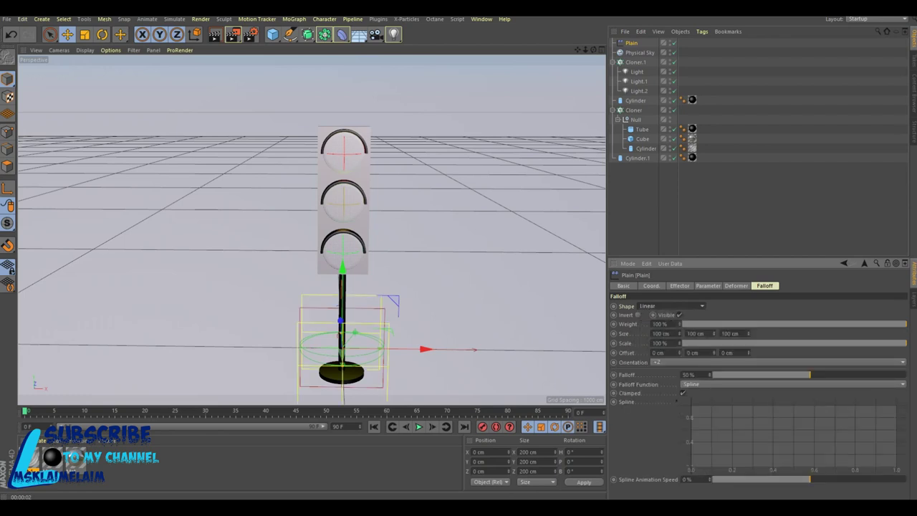
{"action": "left_click", "coordinate": [688, 361]}
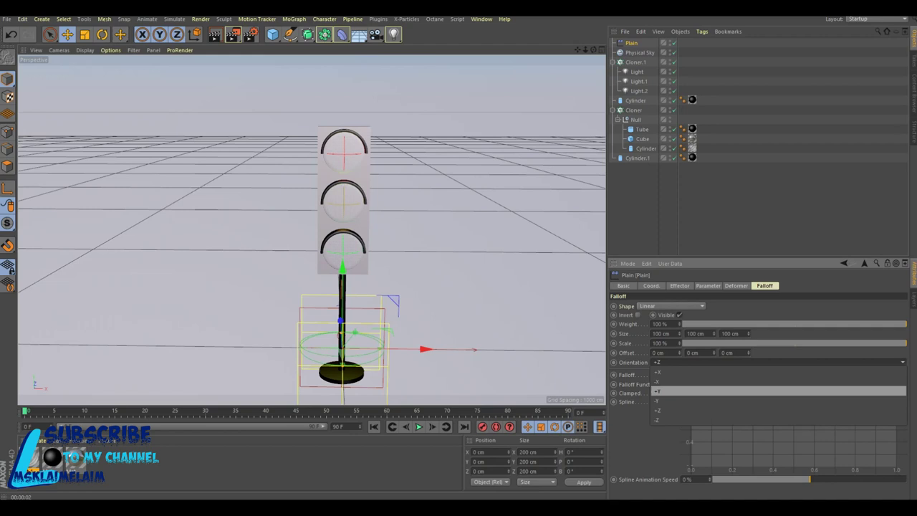
{"action": "left_click", "coordinate": [687, 391]}
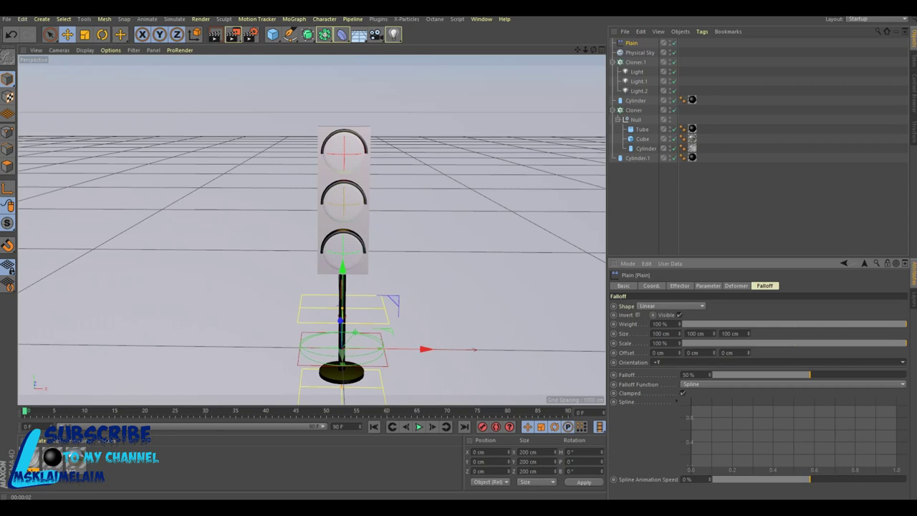
Turn off the effector's Position, set Color Mode On and blending to Subtract
{"action": "left_click", "coordinate": [708, 285]}
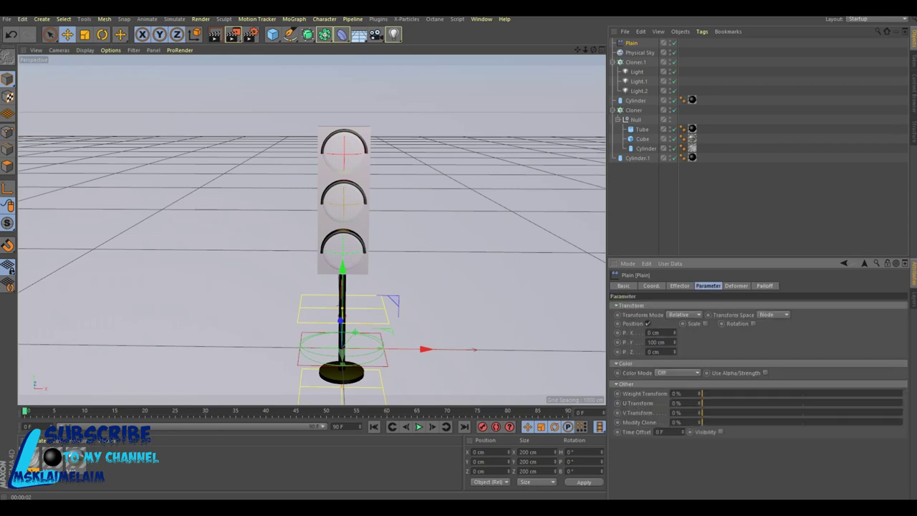
{"action": "left_click", "coordinate": [647, 323]}
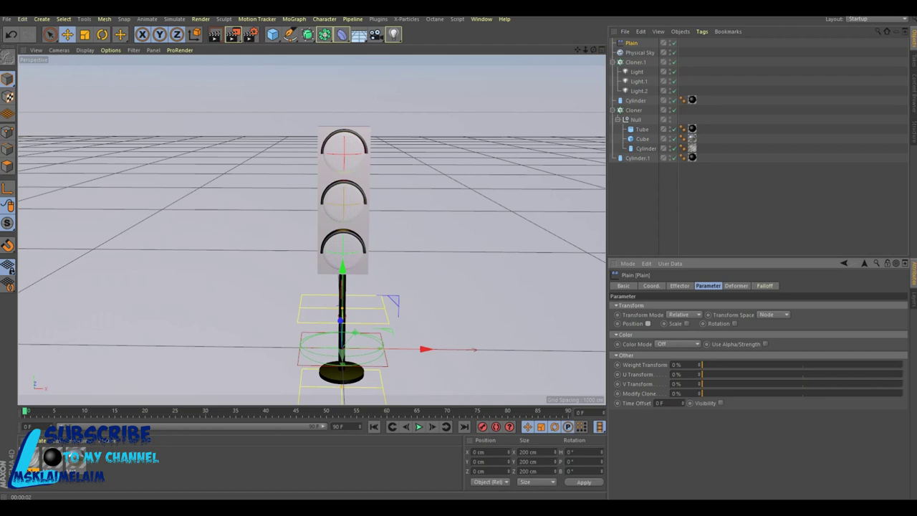
{"action": "left_click", "coordinate": [680, 344]}
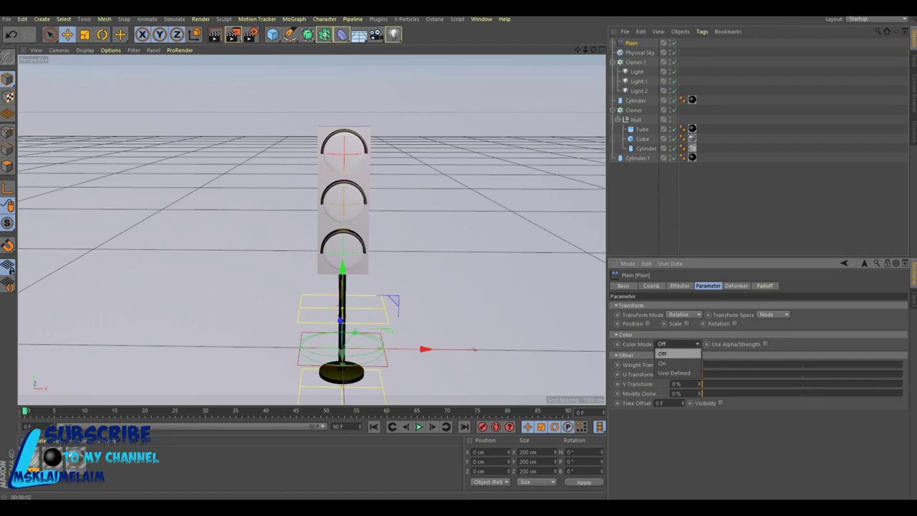
{"action": "left_click", "coordinate": [677, 358]}
{"action": "left_click", "coordinate": [694, 353]}
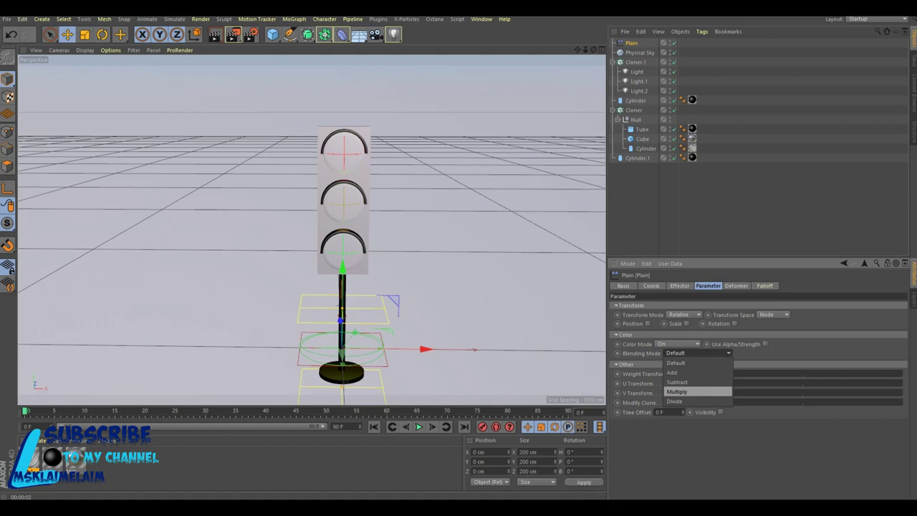
{"action": "left_click", "coordinate": [677, 382]}
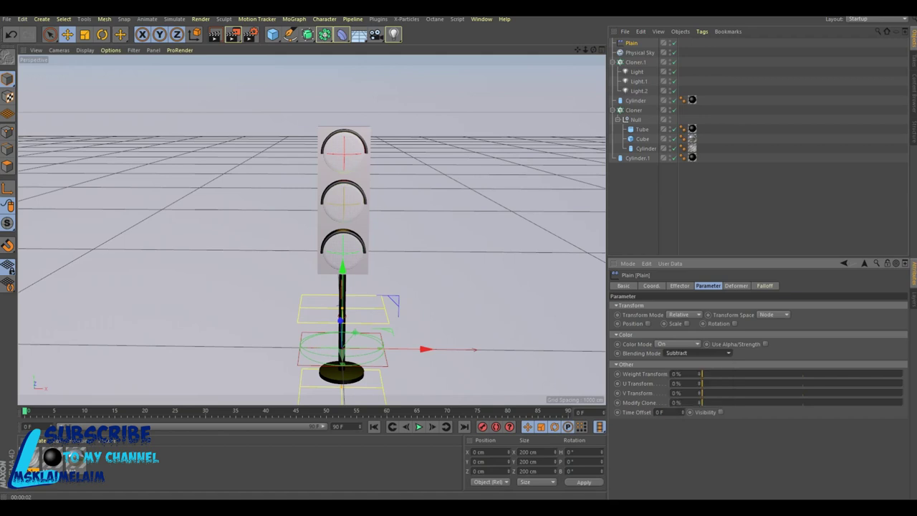
Raise the Plain effector to Y 349.907 cm over the light head and test-render
{"action": "left_click_drag", "start_coordinate": [343, 269], "coordinate": [343, 205]}
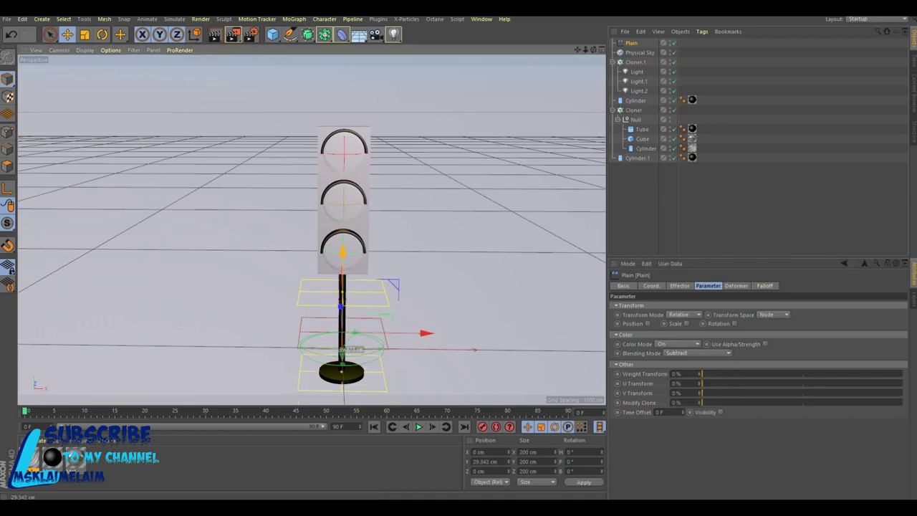
{"action": "left_click_drag", "start_coordinate": [343, 308], "coordinate": [343, 243]}
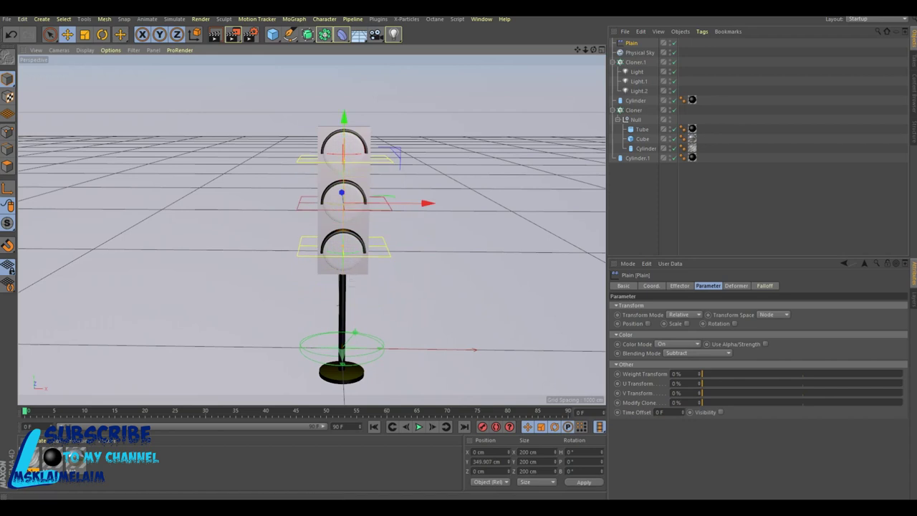
{"action": "left_click", "coordinate": [215, 33]}
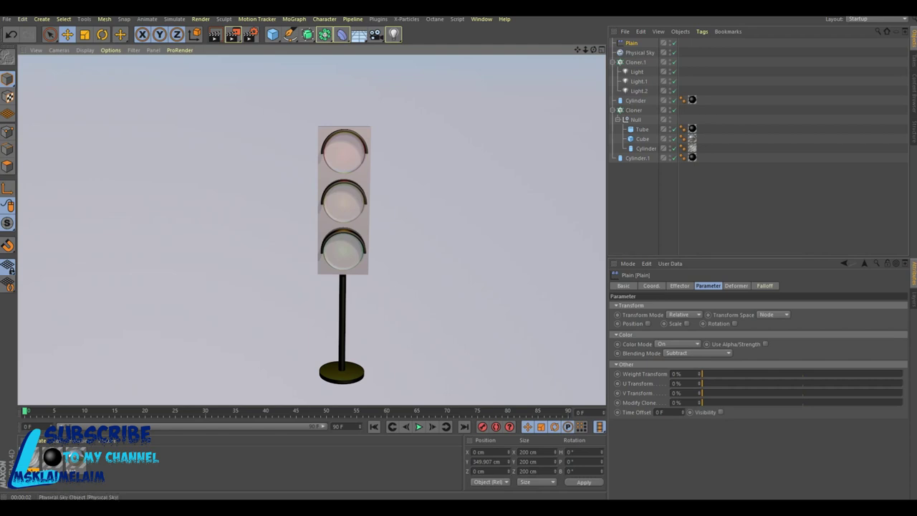
Add the Plain effector to Cloner.1's Effectors list
{"action": "left_click", "coordinate": [635, 62]}
{"action": "left_click", "coordinate": [738, 285]}
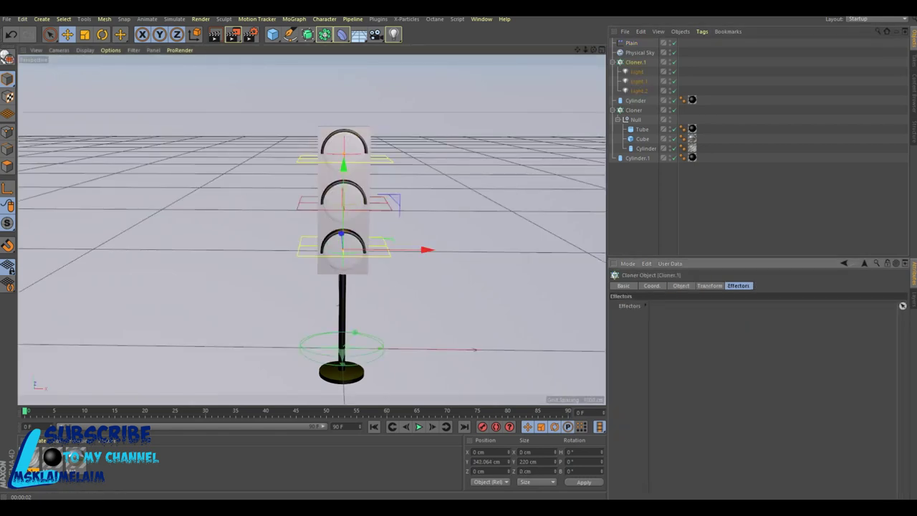
{"action": "left_click_drag", "start_coordinate": [631, 43], "coordinate": [666, 308]}
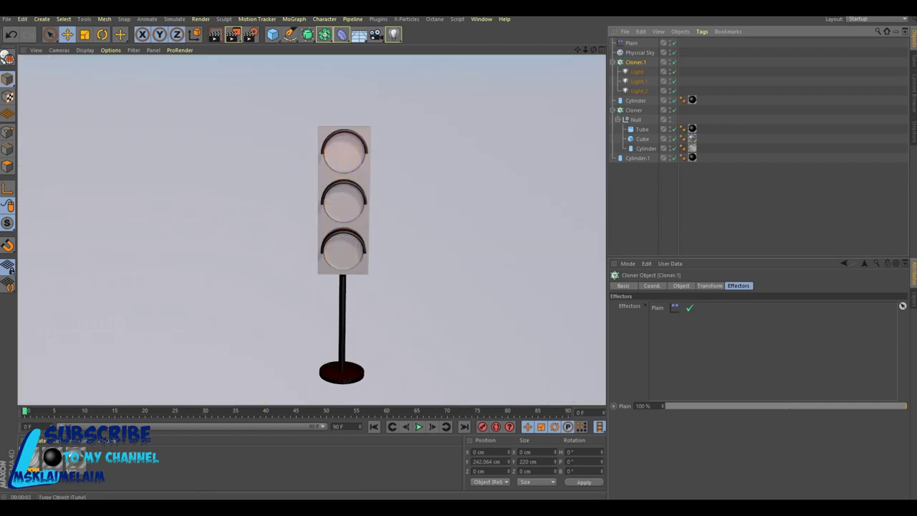
Move the Plain effector up and back down through the lights, ending at Y 189.275 cm
{"action": "left_click", "coordinate": [657, 307]}
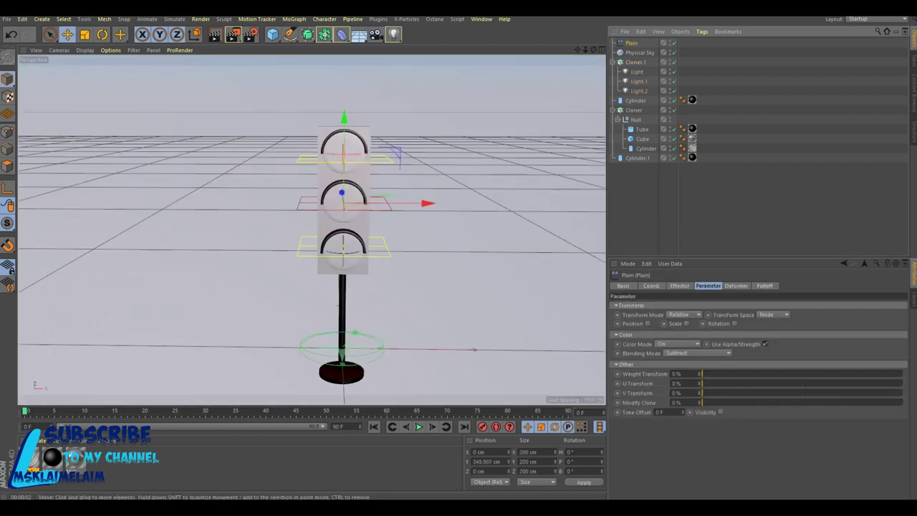
{"action": "left_click_drag", "start_coordinate": [343, 144], "coordinate": [344, 87]}
{"action": "left_click_drag", "start_coordinate": [344, 164], "coordinate": [342, 253]}
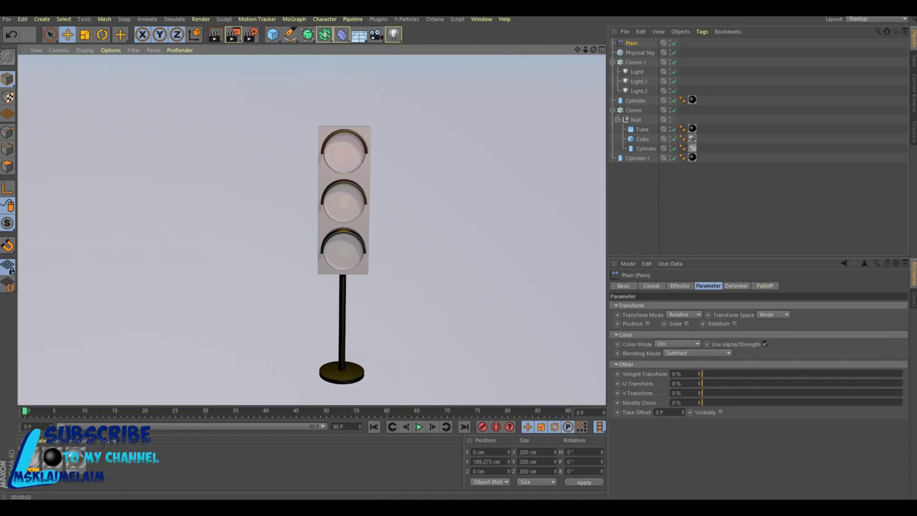
Scale the Plain effector down, raise it to Y 382.974 cm, and render a preview
{"action": "key", "text": "F5"}
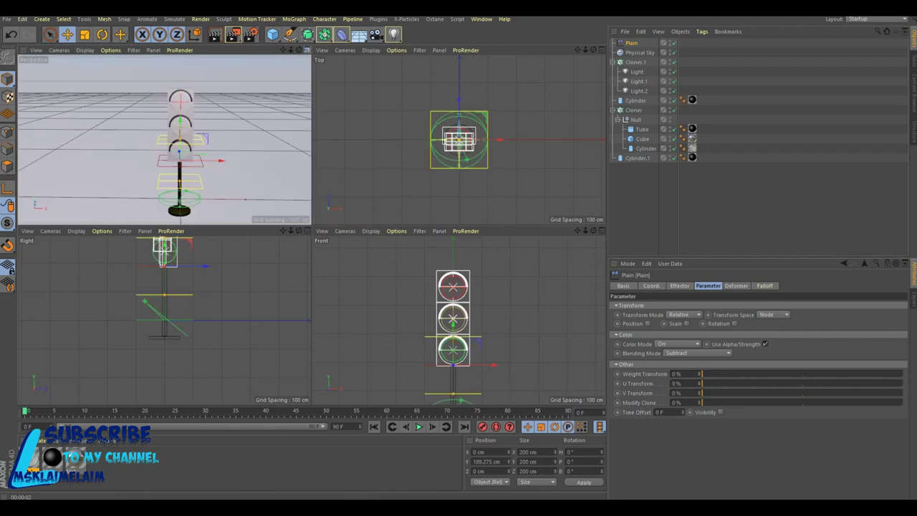
{"action": "left_click", "coordinate": [308, 50]}
{"action": "left_click_drag", "start_coordinate": [593, 49], "coordinate": [566, 52]}
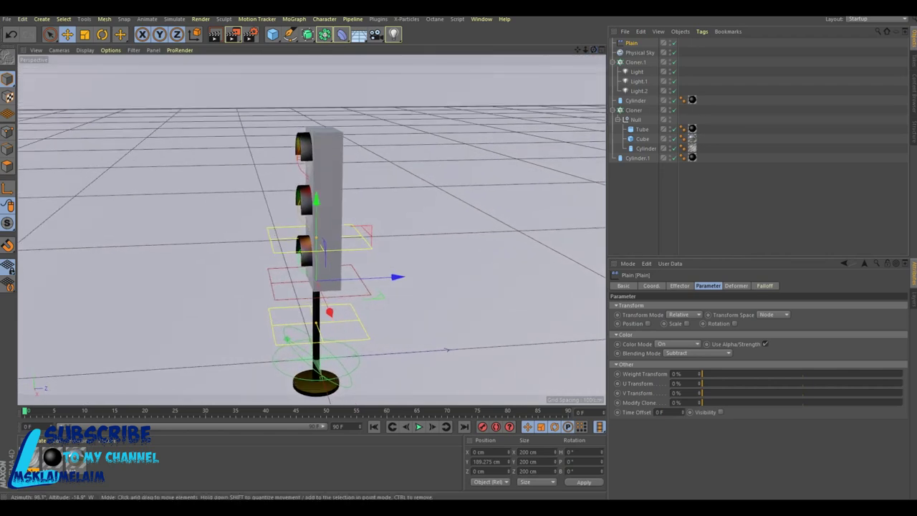
{"action": "key", "text": "t"}
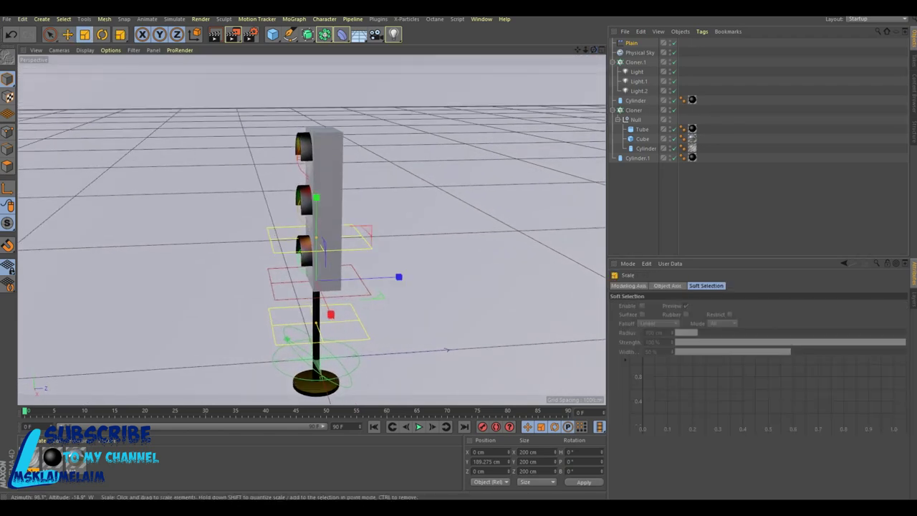
{"action": "left_click_drag", "start_coordinate": [316, 197], "coordinate": [316, 219]}
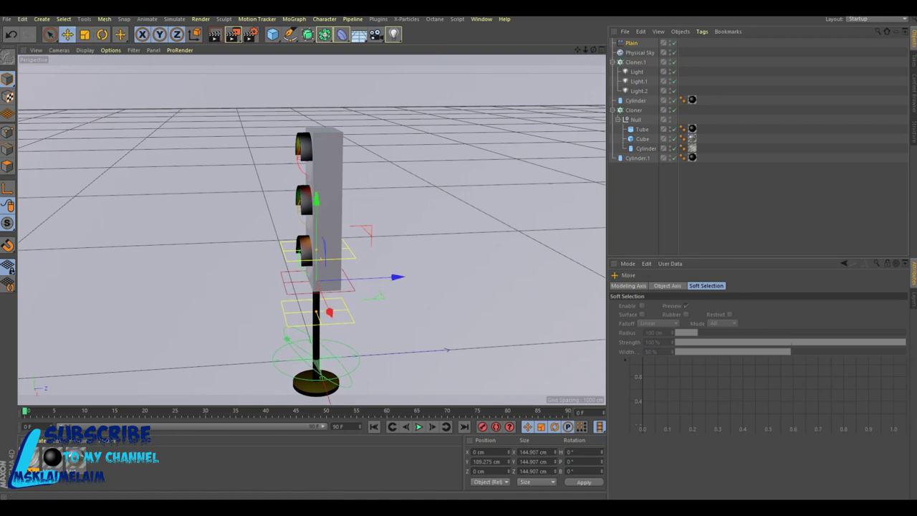
{"action": "mouse_move", "coordinate": [316, 272]}
{"action": "left_mouse_down"}
{"action": "mouse_move", "coordinate": [322, 229]}
{"action": "mouse_move", "coordinate": [299, 306]}
{"action": "left_mouse_up"}
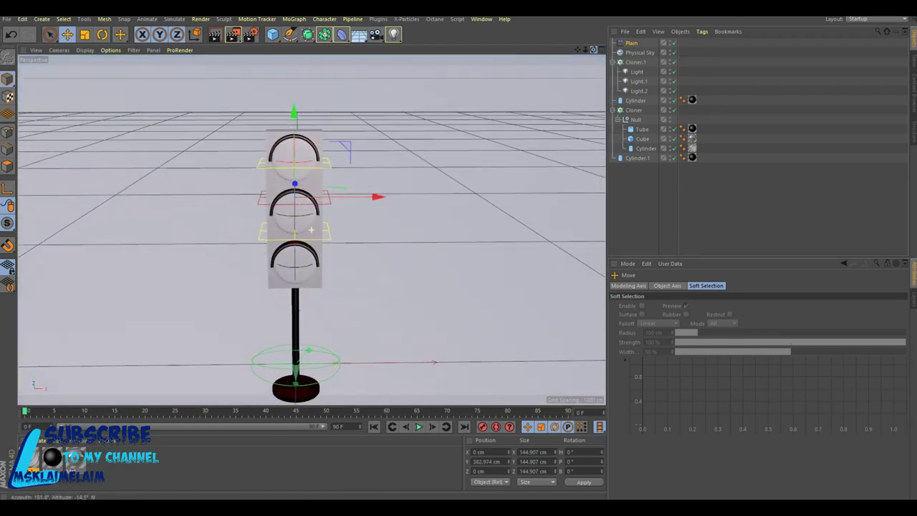
{"action": "key", "text": "ctrl+r"}
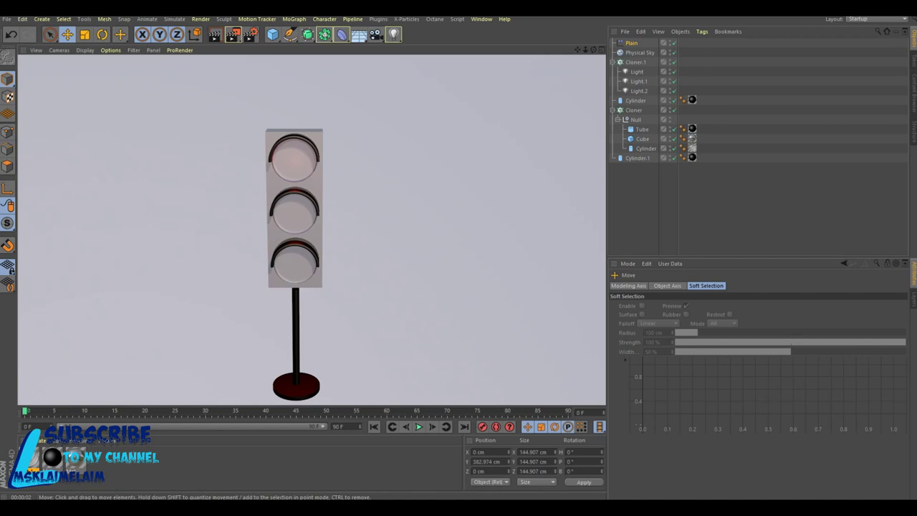
In the Right view, push Cloner.1's lights forward along Z into the lamp openings
{"action": "scroll", "coordinate": [301, 200], "scroll_direction": "up", "scroll_amount": 2}
{"action": "scroll", "coordinate": [301, 200], "scroll_direction": "up", "scroll_amount": 2}
{"action": "scroll", "coordinate": [301, 200], "scroll_direction": "up", "scroll_amount": 1}
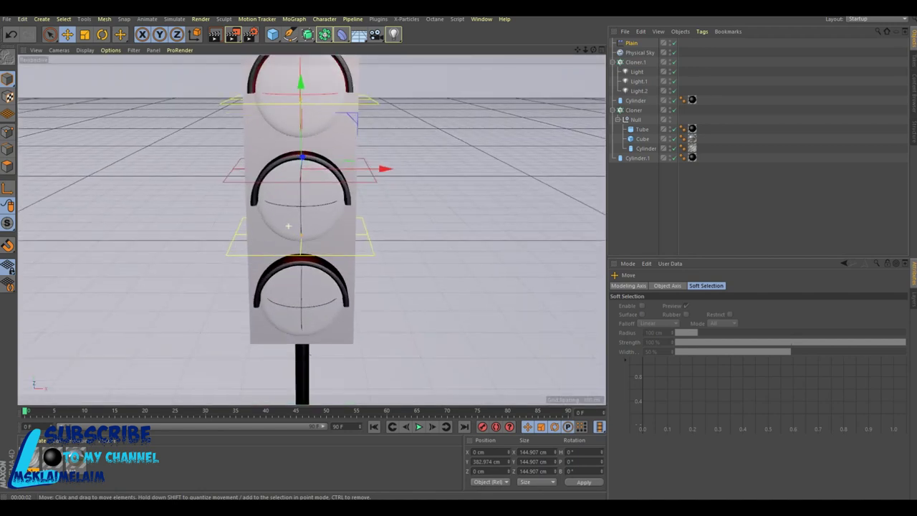
{"action": "scroll", "coordinate": [301, 201], "scroll_direction": "up", "scroll_amount": 2}
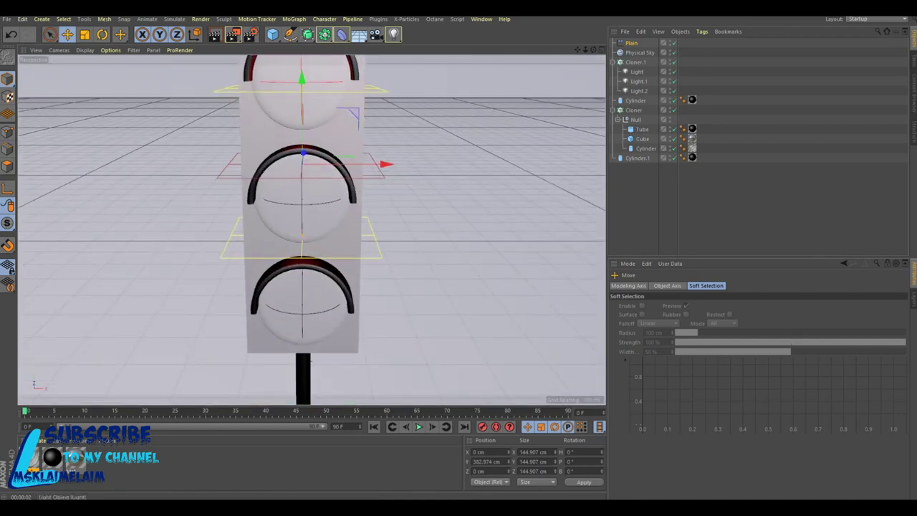
{"action": "left_click", "coordinate": [636, 71]}
{"action": "left_click", "coordinate": [634, 62]}
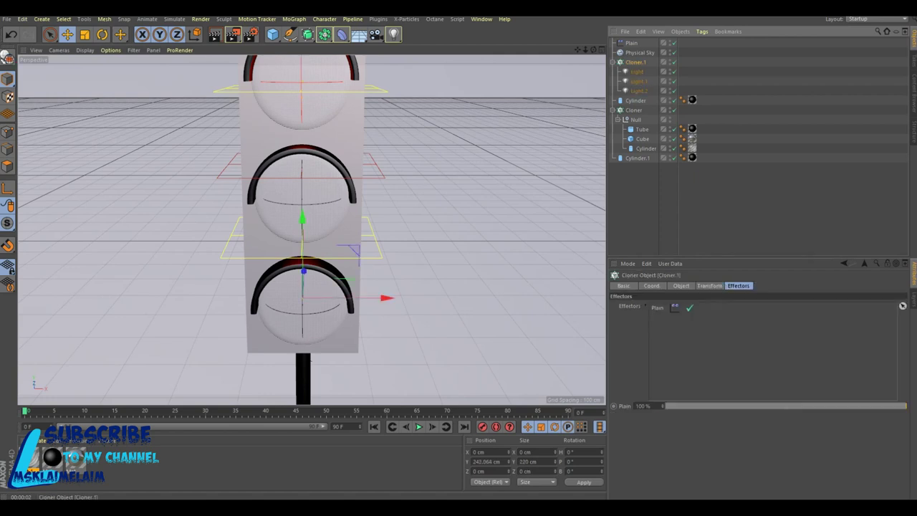
{"action": "key", "text": "F5"}
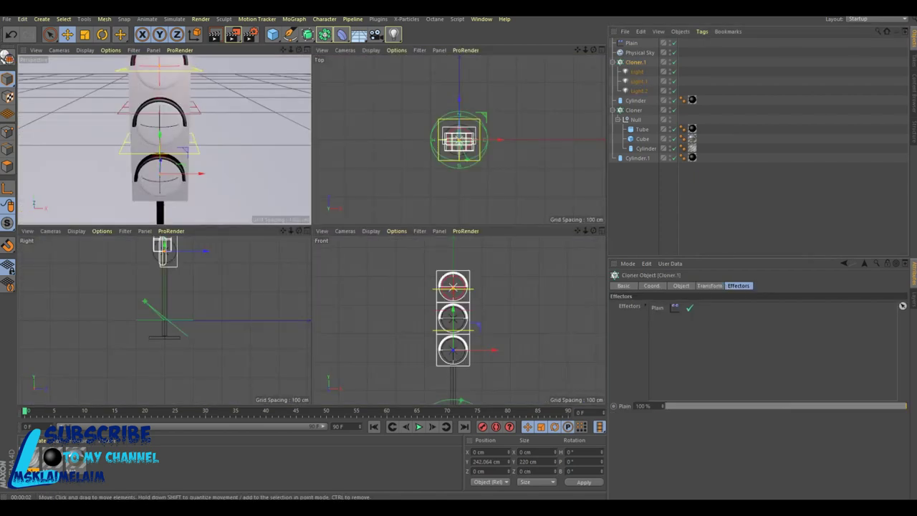
{"action": "key", "text": "F3"}
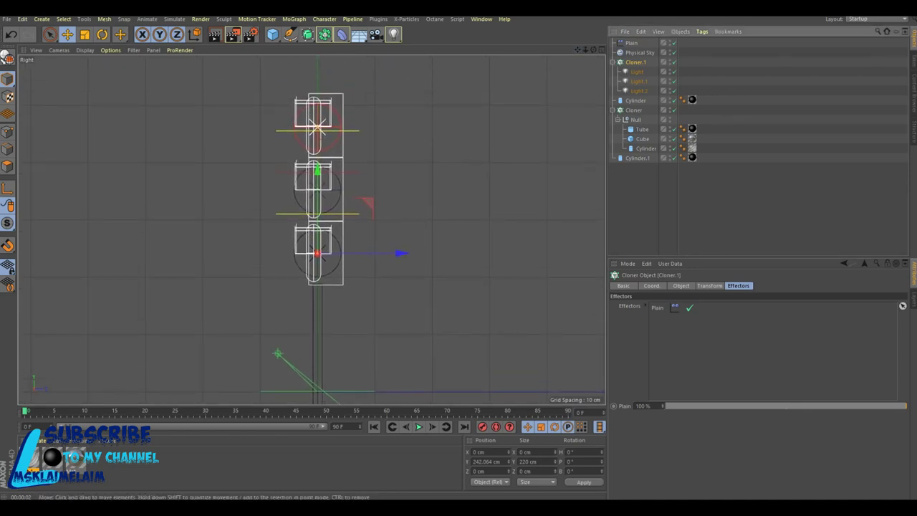
{"action": "left_click_drag", "start_coordinate": [402, 253], "coordinate": [394, 253]}
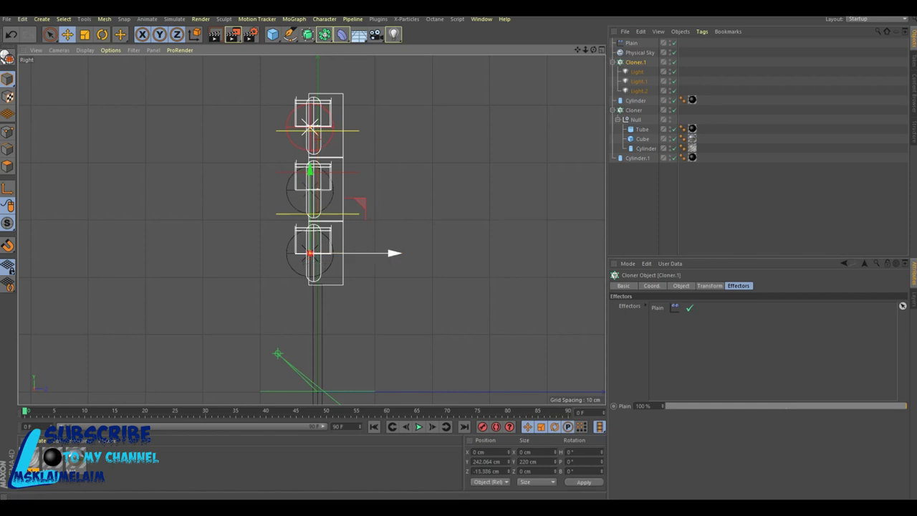
Undo an accidental light move and reposition the Plain effector to Y 301.814 cm
{"action": "left_click", "coordinate": [601, 49]}
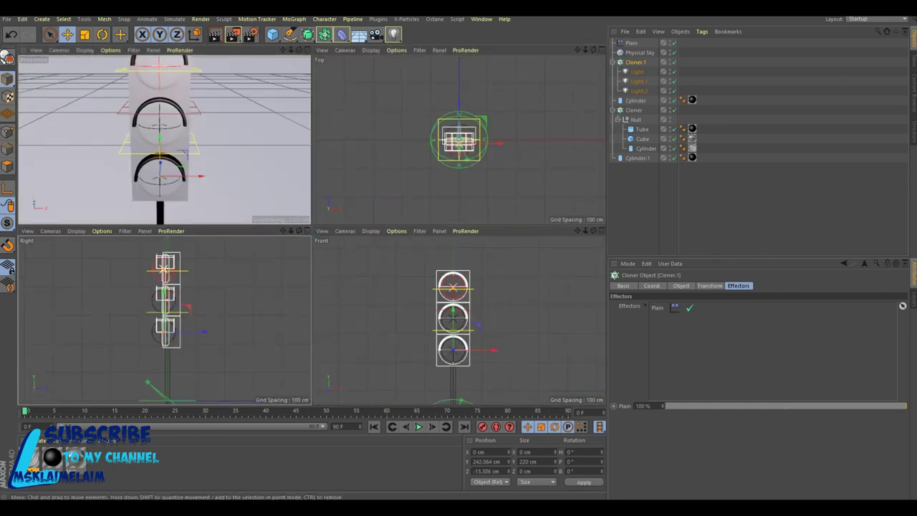
{"action": "left_click", "coordinate": [305, 50]}
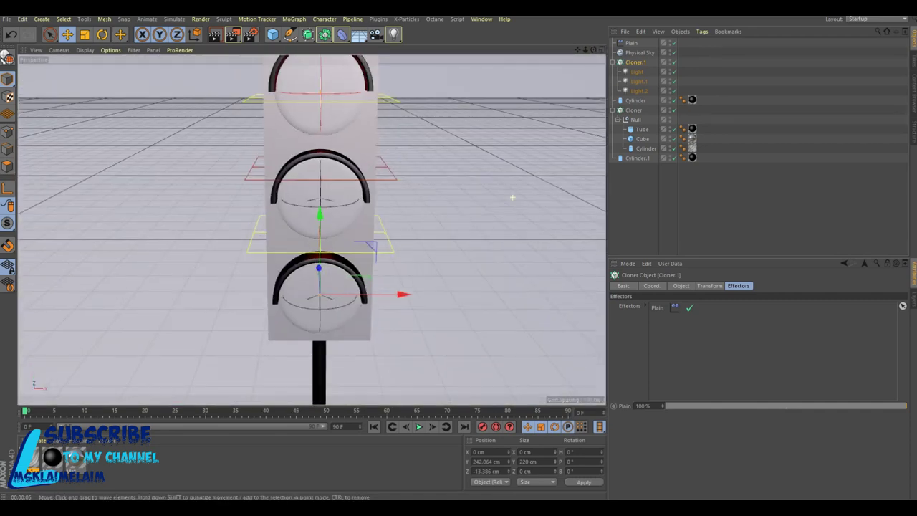
{"action": "middle_click_drag", "start_coordinate": [344, 186], "coordinate": [312, 229], "text": "alt"}
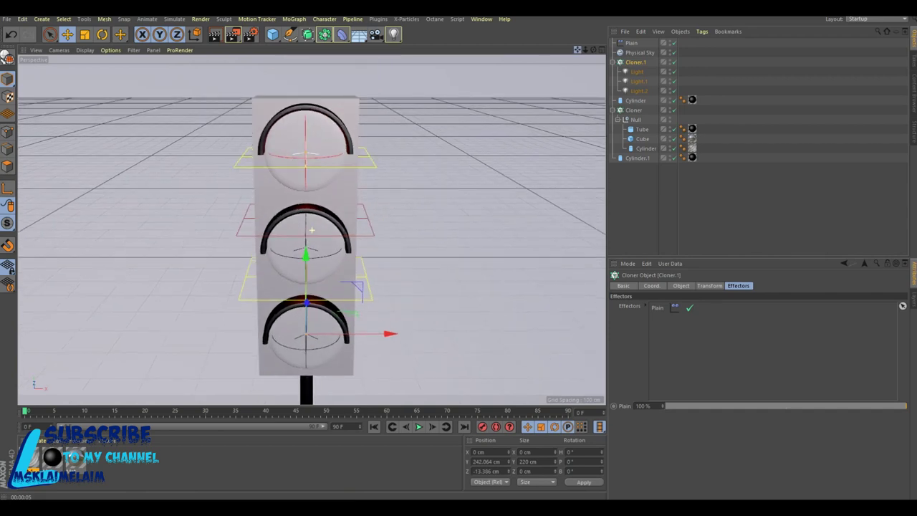
{"action": "left_click_drag", "start_coordinate": [306, 254], "coordinate": [306, 176]}
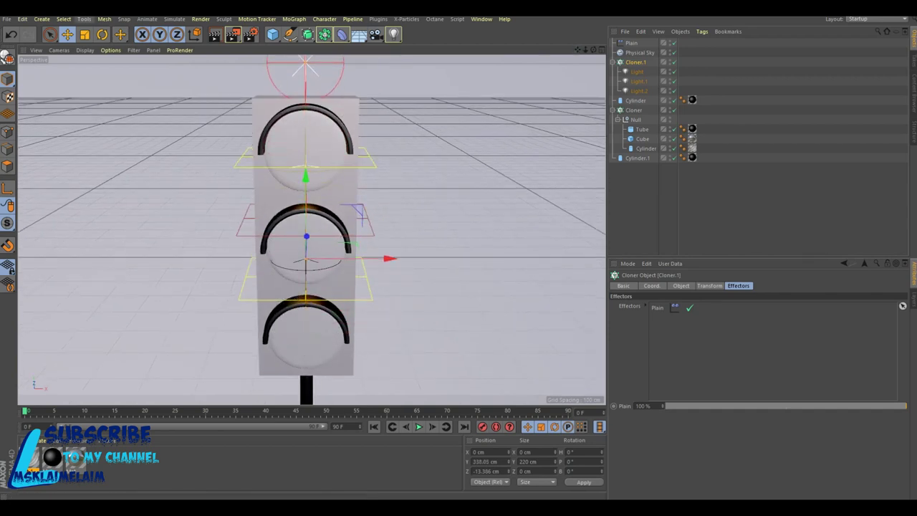
{"action": "left_click", "coordinate": [11, 33]}
{"action": "left_click", "coordinate": [631, 43]}
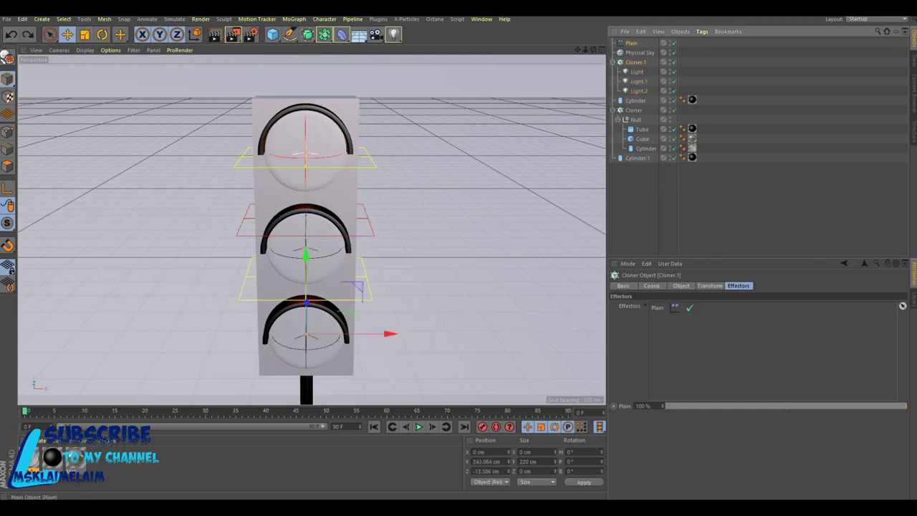
{"action": "mouse_move", "coordinate": [306, 132]}
{"action": "left_mouse_down"}
{"action": "mouse_move", "coordinate": [306, 56]}
{"action": "mouse_move", "coordinate": [306, 283]}
{"action": "mouse_move", "coordinate": [306, 206]}
{"action": "mouse_move", "coordinate": [320, 402]}
{"action": "left_mouse_up"}
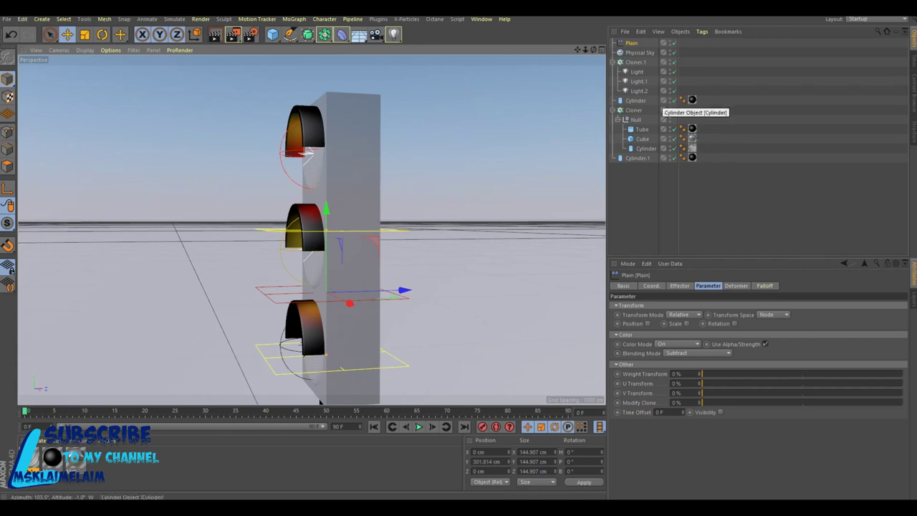
Move Cloner.1 forward to Z -55.276 cm and orbit to a front view of the traffic light
{"action": "left_click", "coordinate": [634, 62]}
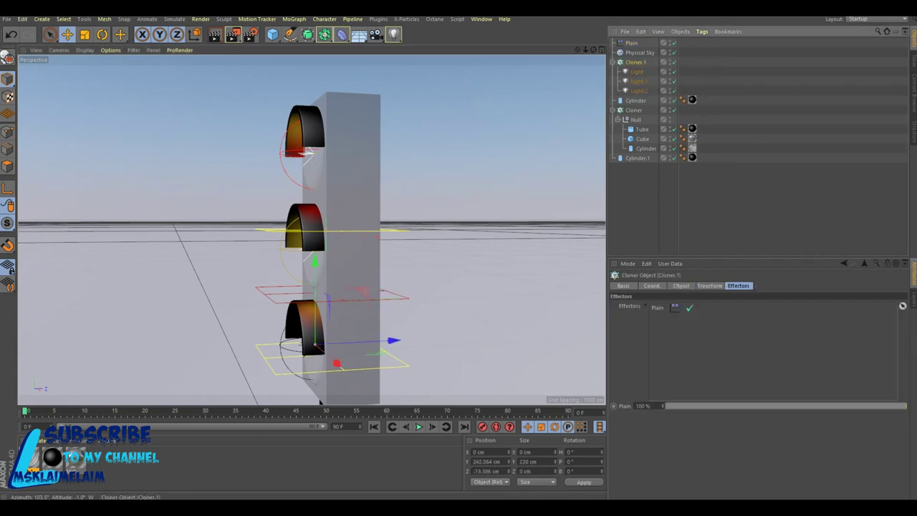
{"action": "left_click_drag", "start_coordinate": [392, 340], "coordinate": [373, 343]}
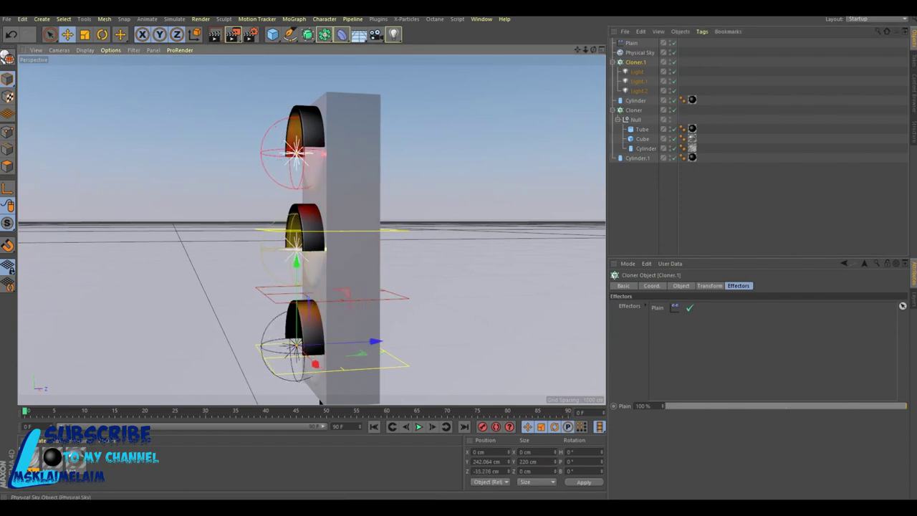
{"action": "left_click_drag", "start_coordinate": [321, 402], "coordinate": [294, 394], "text": "alt"}
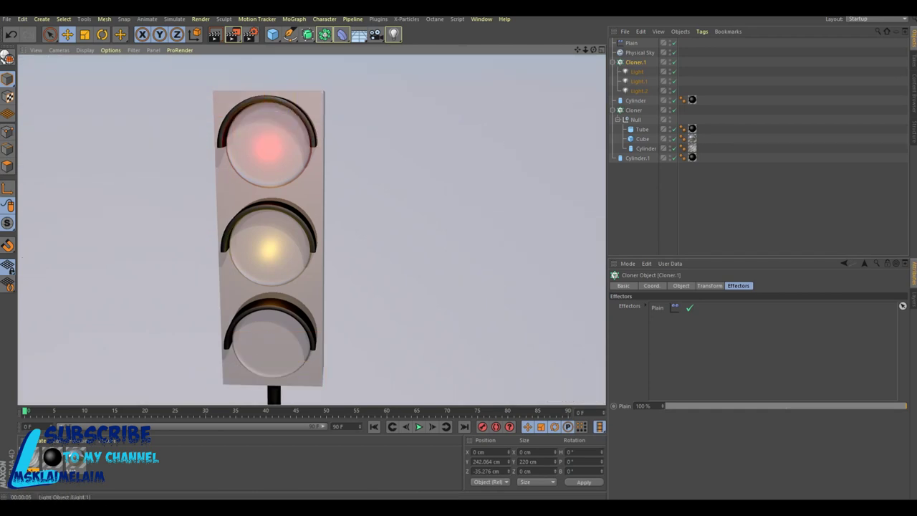
Scale up the green, yellow and red lights so each lamp's glow appears larger
{"action": "left_click", "coordinate": [636, 72]}
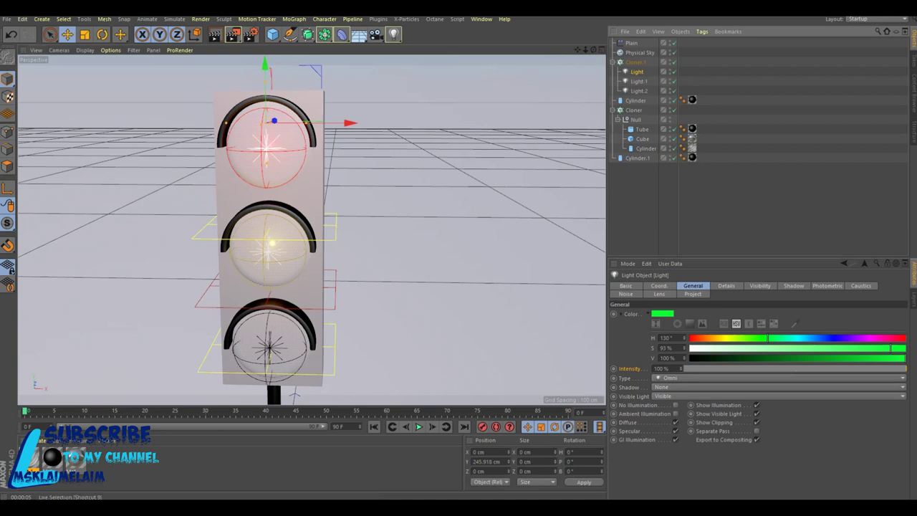
{"action": "left_click", "coordinate": [84, 34]}
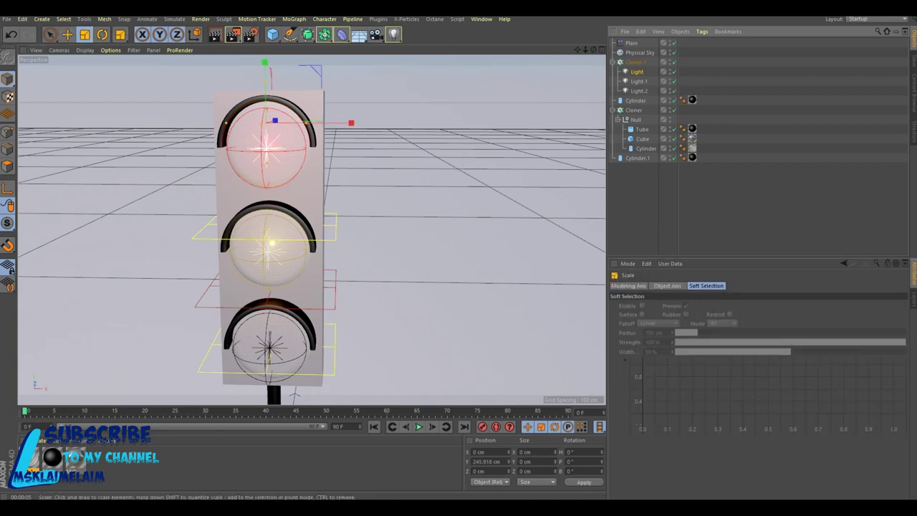
{"action": "left_click_drag", "start_coordinate": [351, 122], "coordinate": [407, 123]}
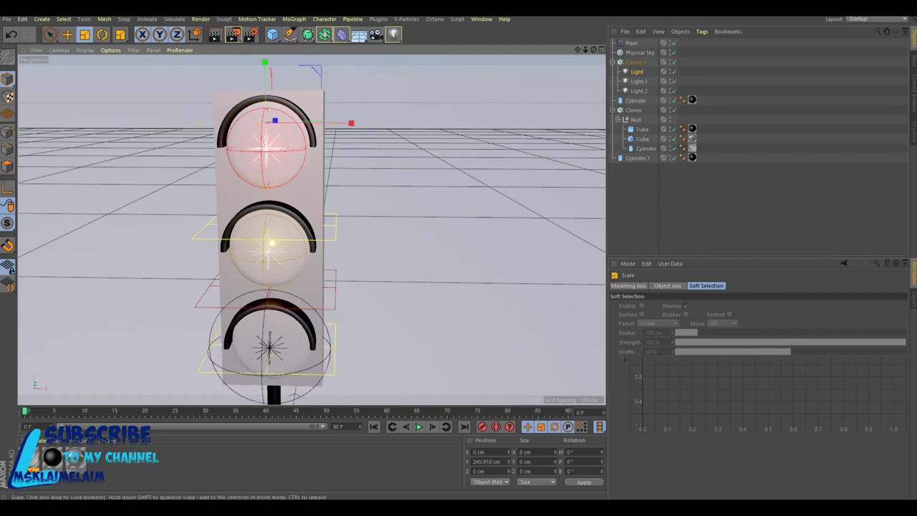
{"action": "left_click", "coordinate": [638, 81]}
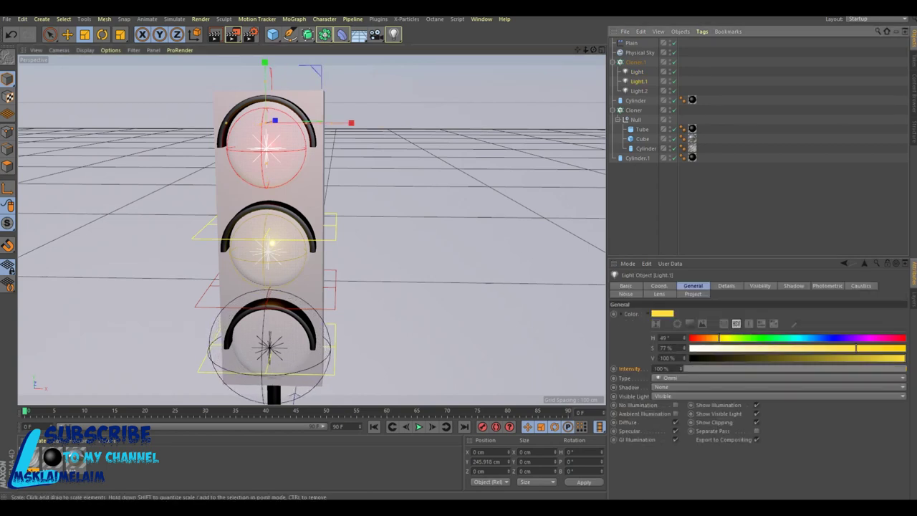
{"action": "left_click_drag", "start_coordinate": [351, 123], "coordinate": [364, 123]}
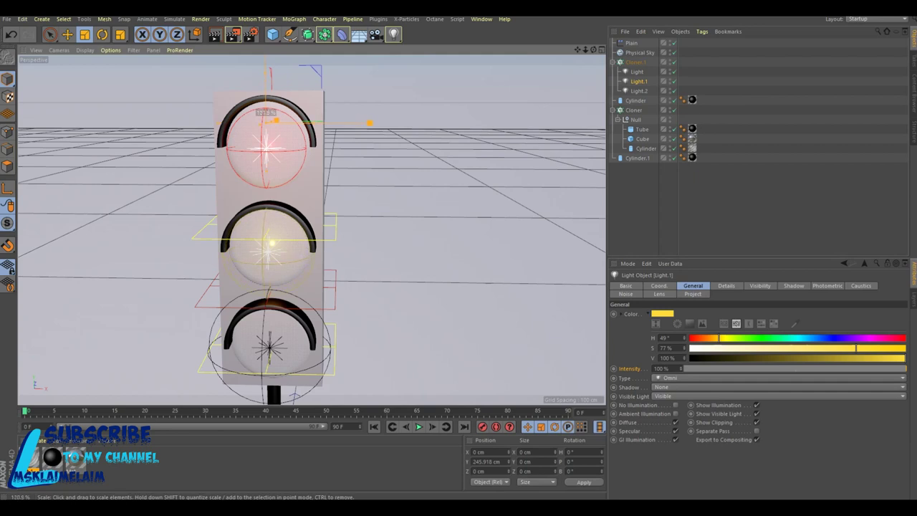
{"action": "left_click_drag", "start_coordinate": [370, 124], "coordinate": [370, 123]}
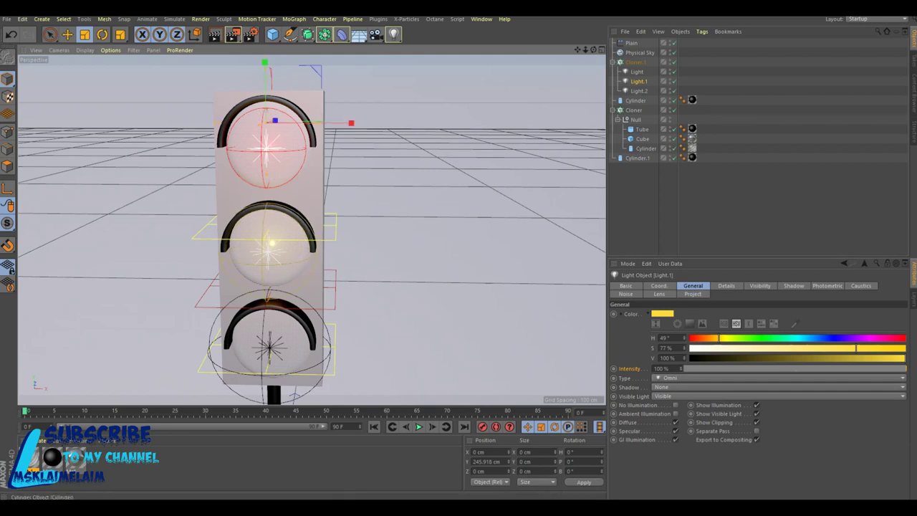
{"action": "left_click", "coordinate": [638, 91]}
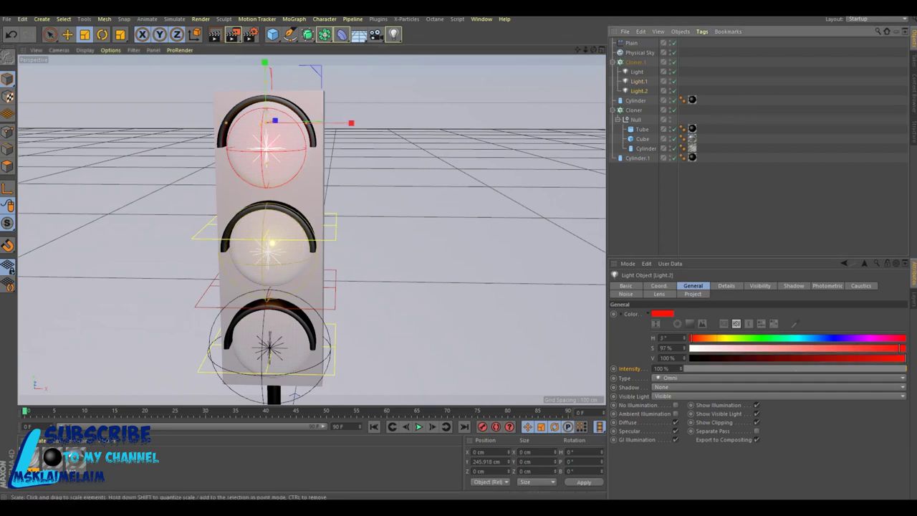
{"action": "left_click_drag", "start_coordinate": [222, 149], "coordinate": [215, 150]}
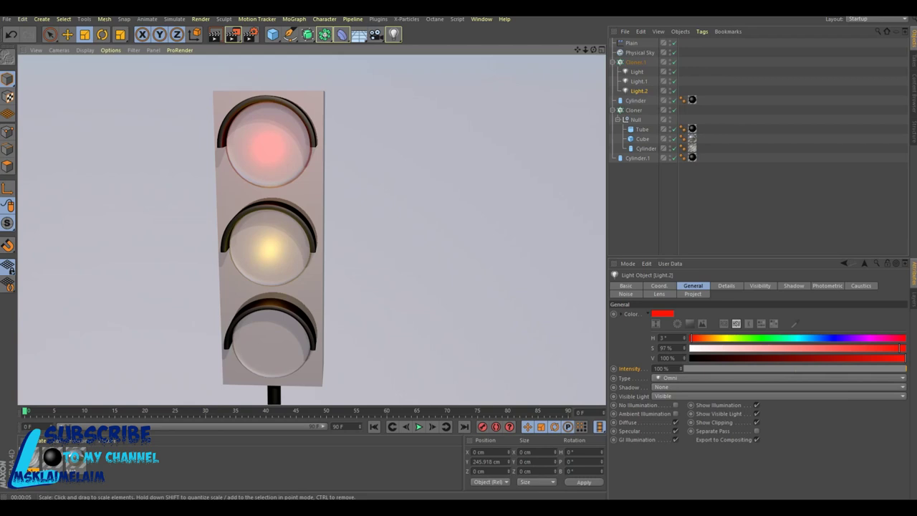
{"action": "left_click", "coordinate": [631, 43]}
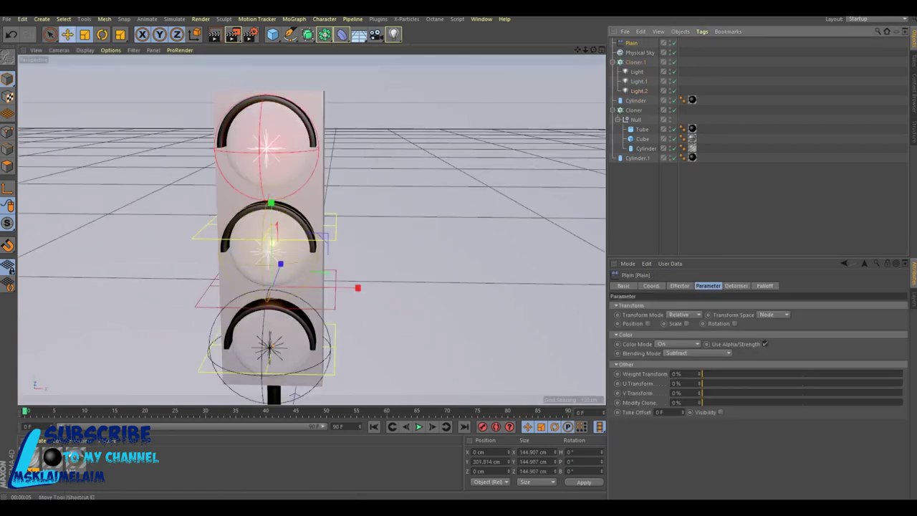
Lower the Plain effector about 72 cm and render a preview of the view
{"action": "left_click", "coordinate": [67, 33]}
{"action": "left_click", "coordinate": [631, 43]}
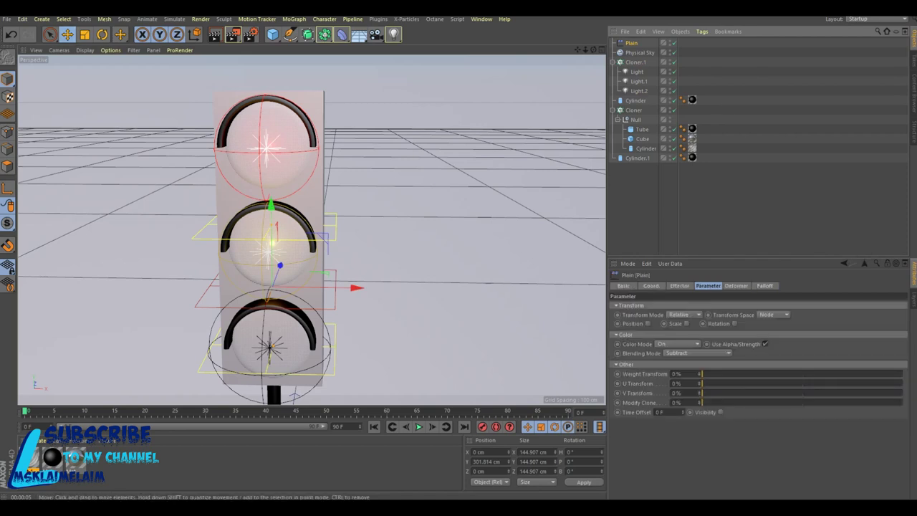
{"action": "left_click_drag", "start_coordinate": [270, 212], "coordinate": [270, 300]}
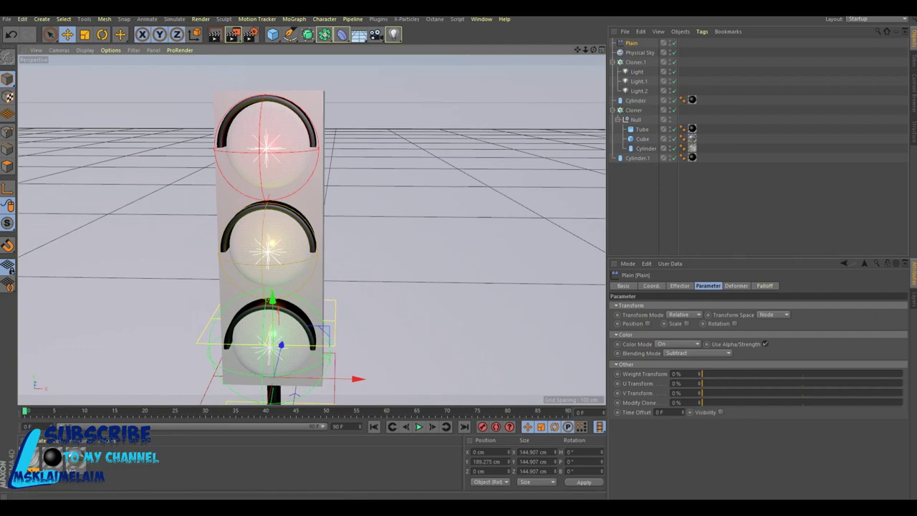
{"action": "middle_click_drag", "start_coordinate": [271, 301], "coordinate": [332, 244], "text": "alt"}
{"action": "left_click", "coordinate": [215, 34]}
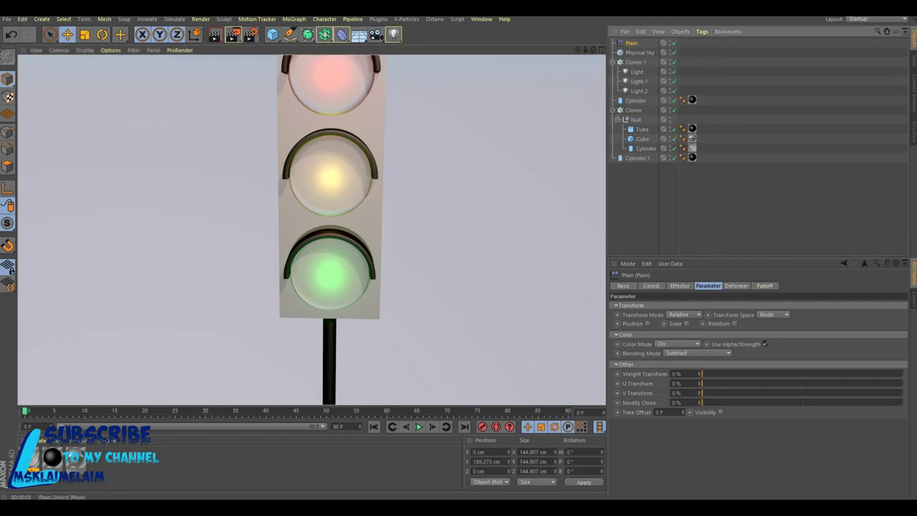
Raise the Plain effector to the top light at Y 445.373 cm, set the end frame to 120, and render
{"action": "left_click_drag", "start_coordinate": [331, 231], "coordinate": [330, 38]}
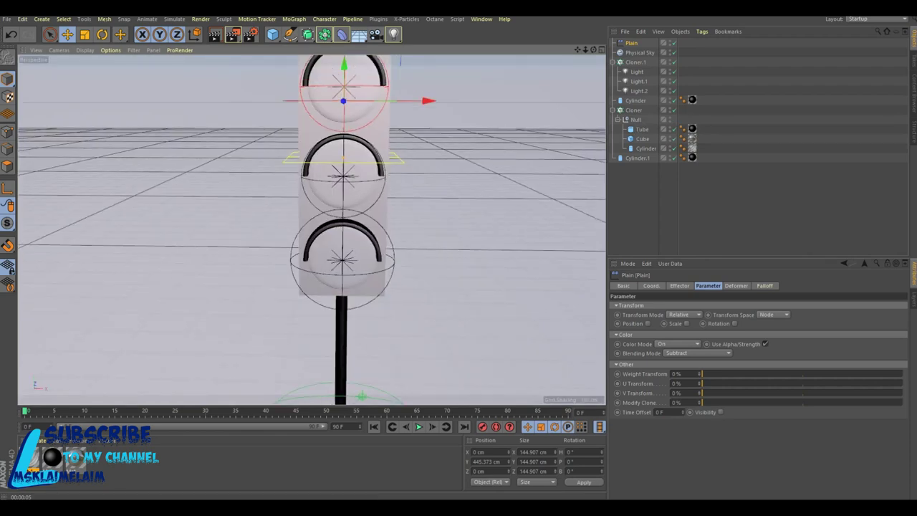
{"action": "left_click_drag", "start_coordinate": [577, 50], "coordinate": [544, 78]}
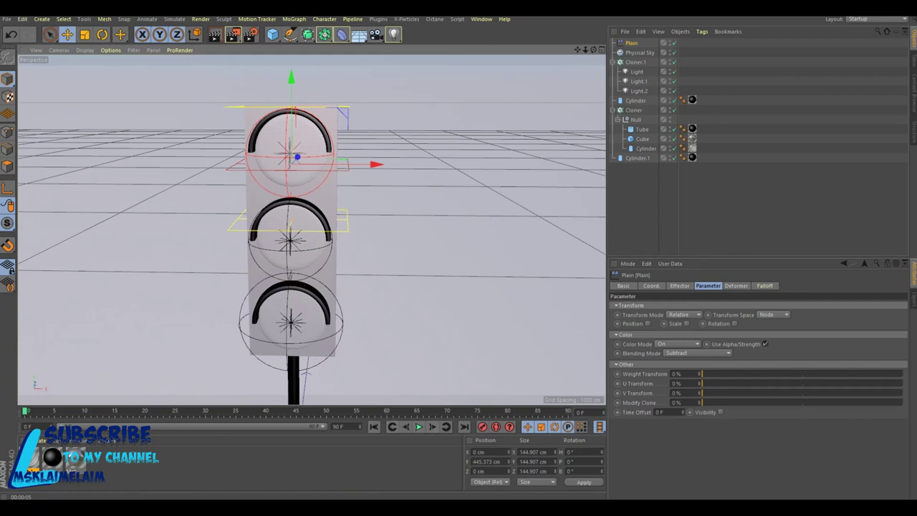
{"action": "type", "text": "120"}
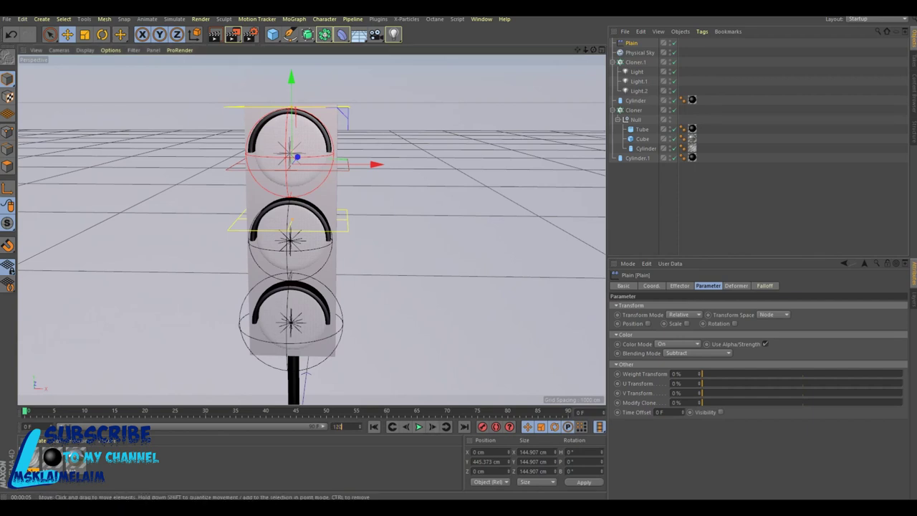
{"action": "key", "text": "Return"}
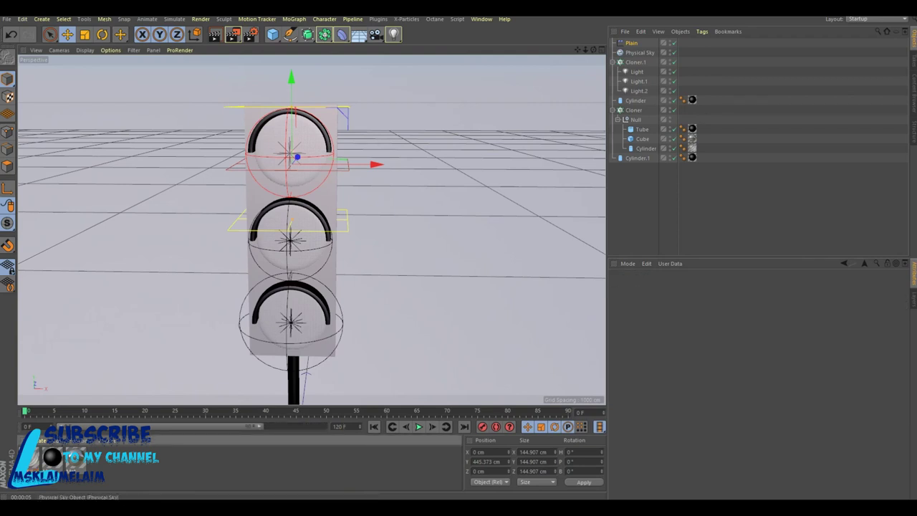
{"action": "key", "text": "ctrl+r"}
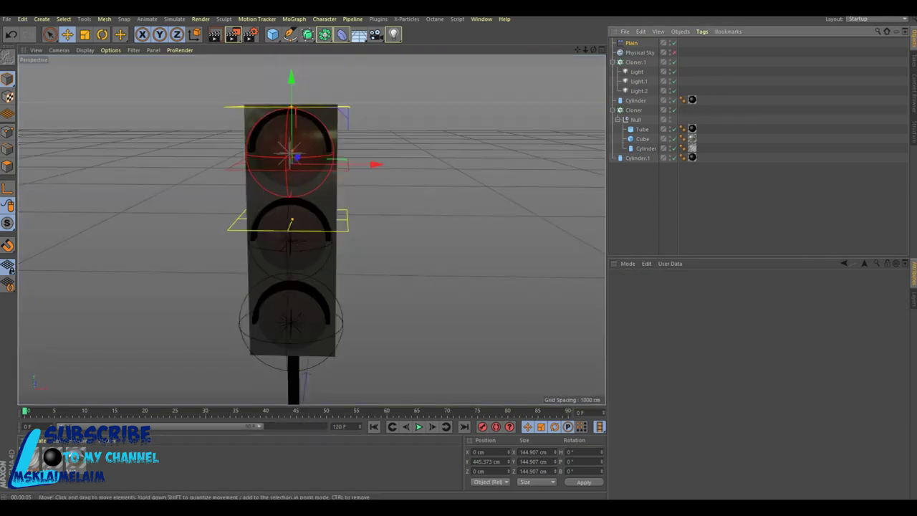
{"action": "left_click", "coordinate": [215, 34]}
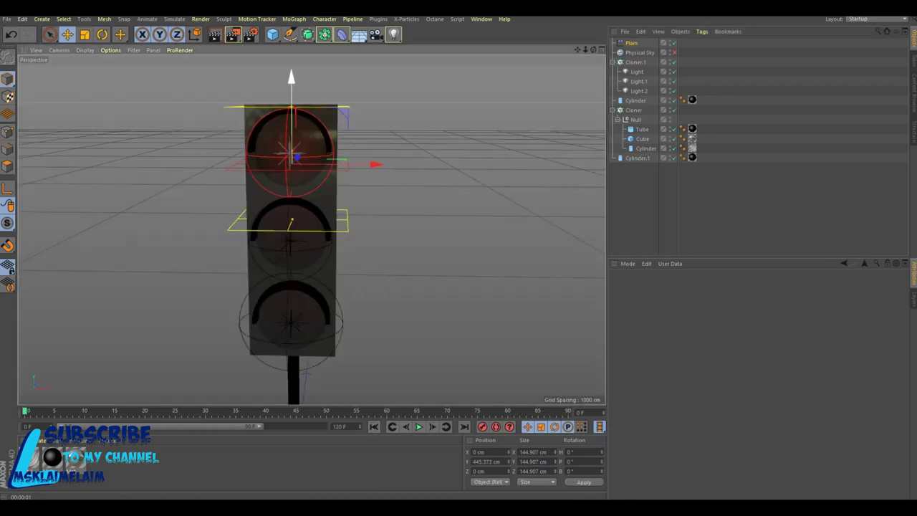
Reposition the Plain effector along Y, raising it up the traffic light
{"action": "left_click_drag", "start_coordinate": [291, 93], "coordinate": [292, 337]}
{"action": "left_click_drag", "start_coordinate": [291, 300], "coordinate": [292, 248]}
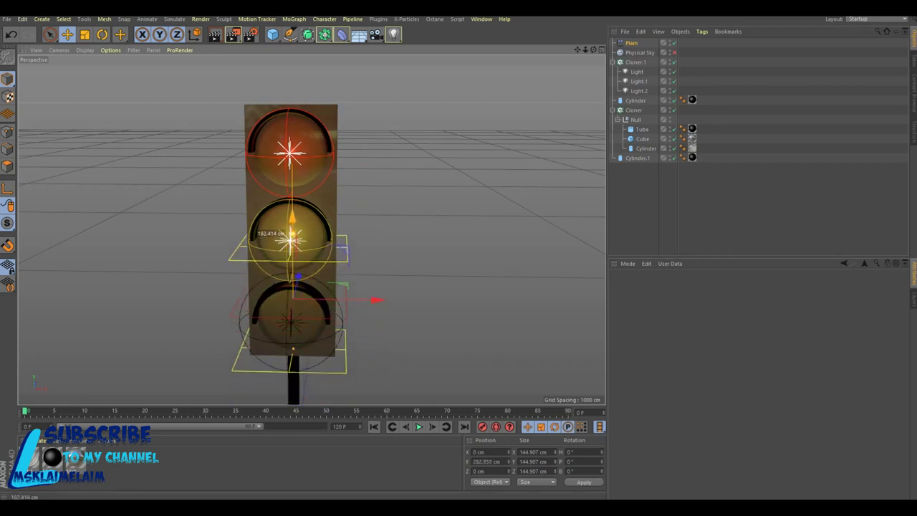
{"action": "left_click_drag", "start_coordinate": [292, 248], "coordinate": [292, 242]}
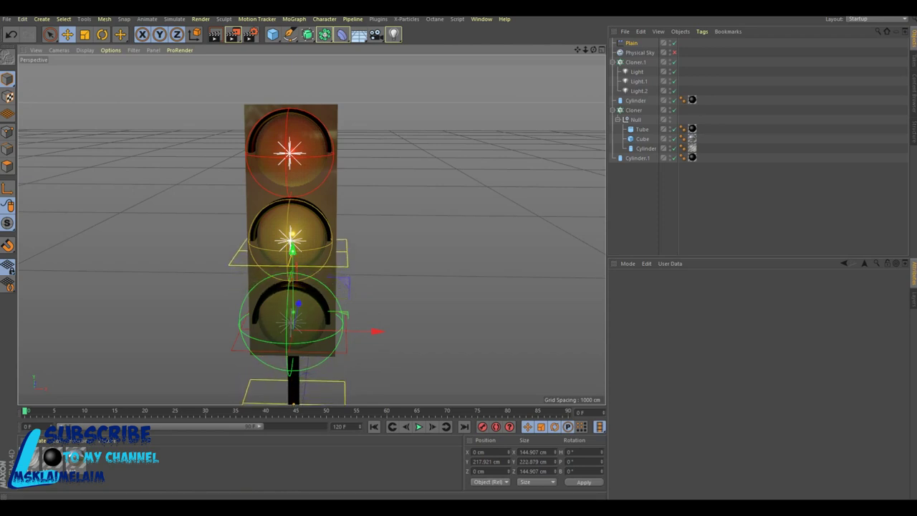
{"action": "left_click_drag", "start_coordinate": [291, 243], "coordinate": [291, 201]}
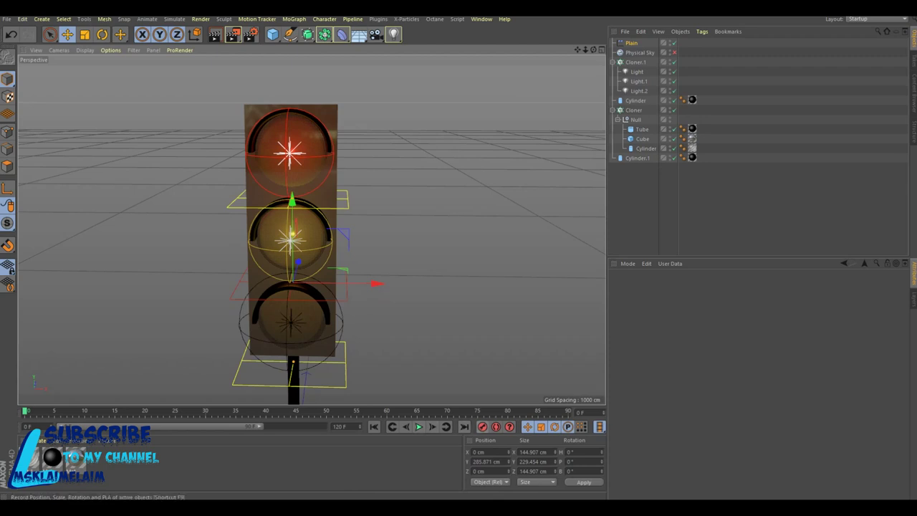
Extend the preview range to 120 frames, shrink the effector's height at frame 23, and return to frame 0
{"action": "left_click_drag", "start_coordinate": [258, 426], "coordinate": [324, 426]}
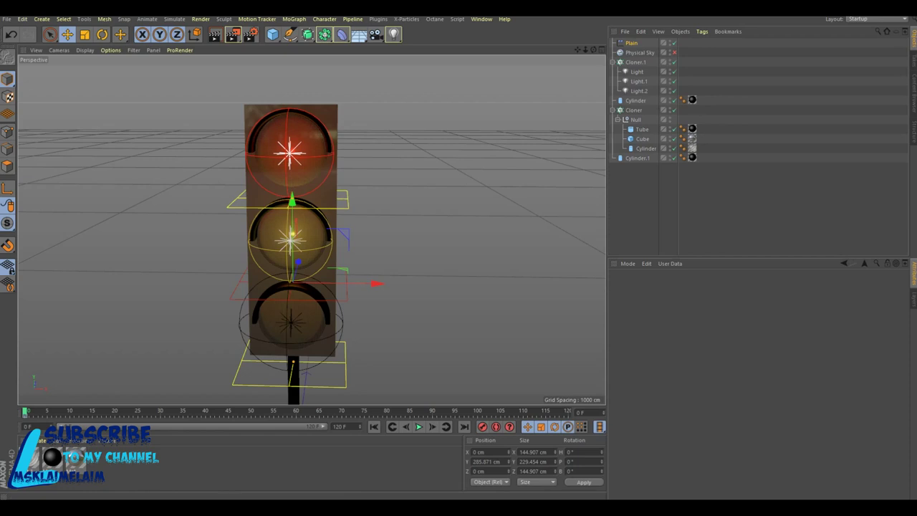
{"action": "left_click_drag", "start_coordinate": [25, 410], "coordinate": [131, 411]}
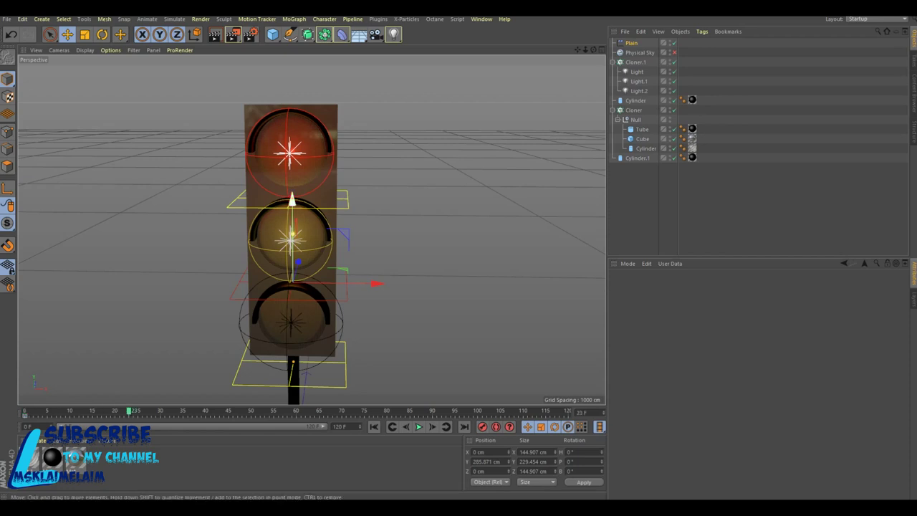
{"action": "mouse_move", "coordinate": [292, 199]}
{"action": "left_mouse_down"}
{"action": "mouse_move", "coordinate": [292, 210]}
{"action": "mouse_move", "coordinate": [292, 108]}
{"action": "mouse_move", "coordinate": [291, 188]}
{"action": "left_mouse_up"}
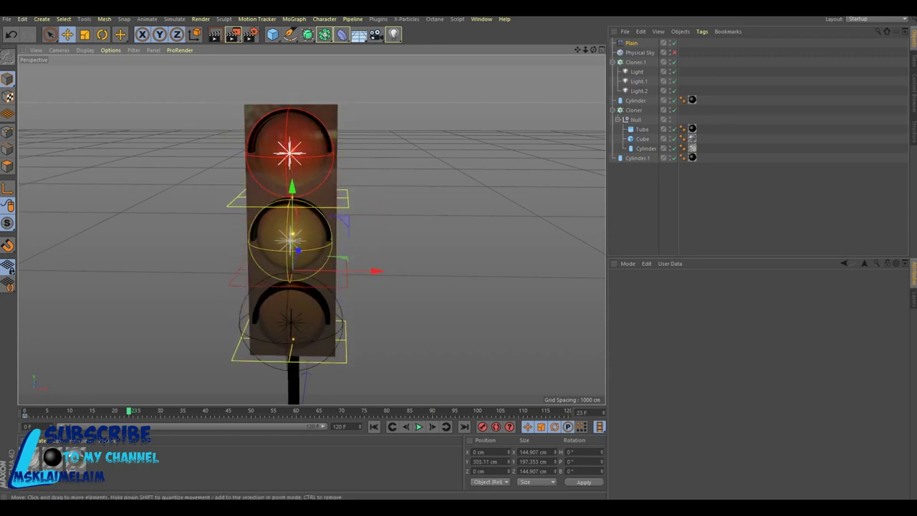
{"action": "left_click", "coordinate": [373, 426]}
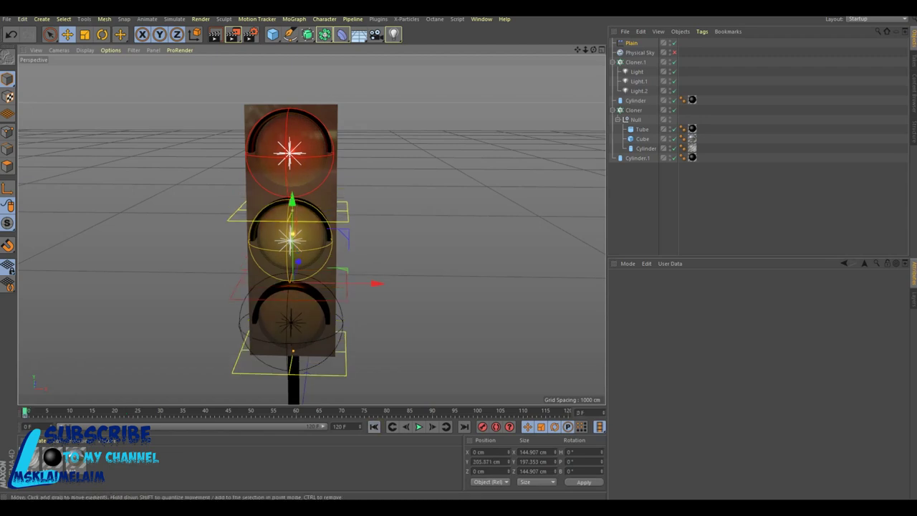
Check the three lights' colours, then set Light and Light.1 to 25% intensity
{"action": "left_click", "coordinate": [636, 72]}
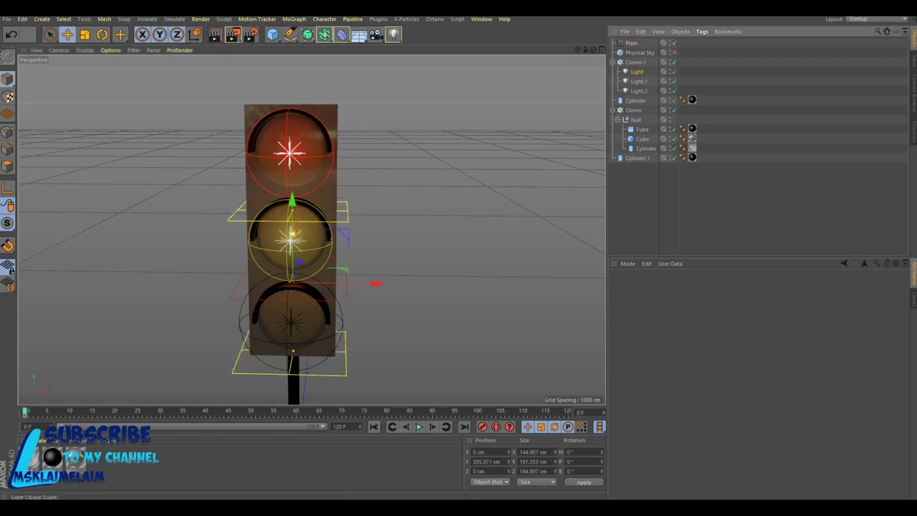
{"action": "left_click", "coordinate": [638, 81]}
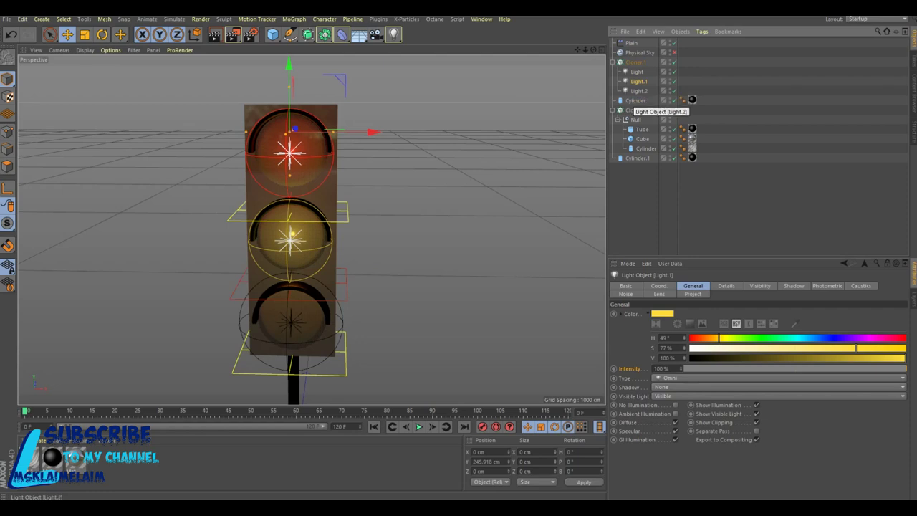
{"action": "left_click", "coordinate": [638, 91]}
{"action": "left_click", "coordinate": [637, 72]}
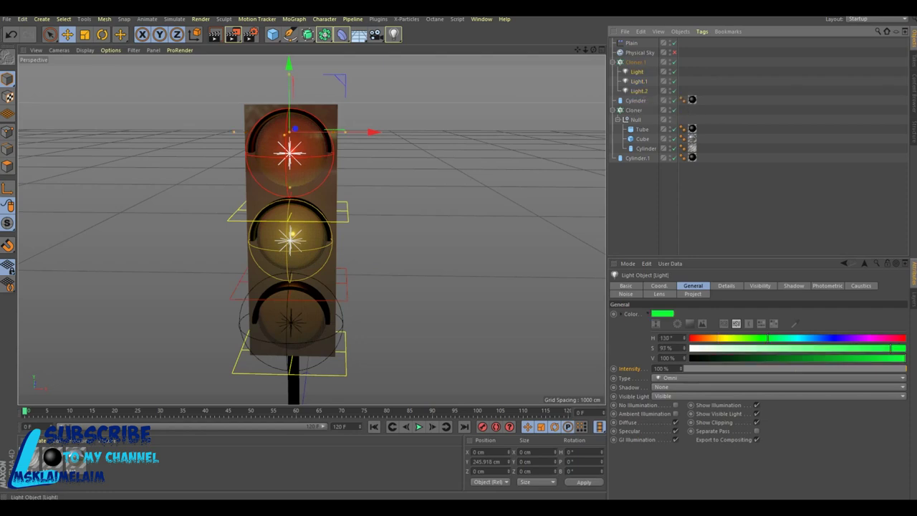
{"action": "left_click", "coordinate": [638, 81], "text": "ctrl"}
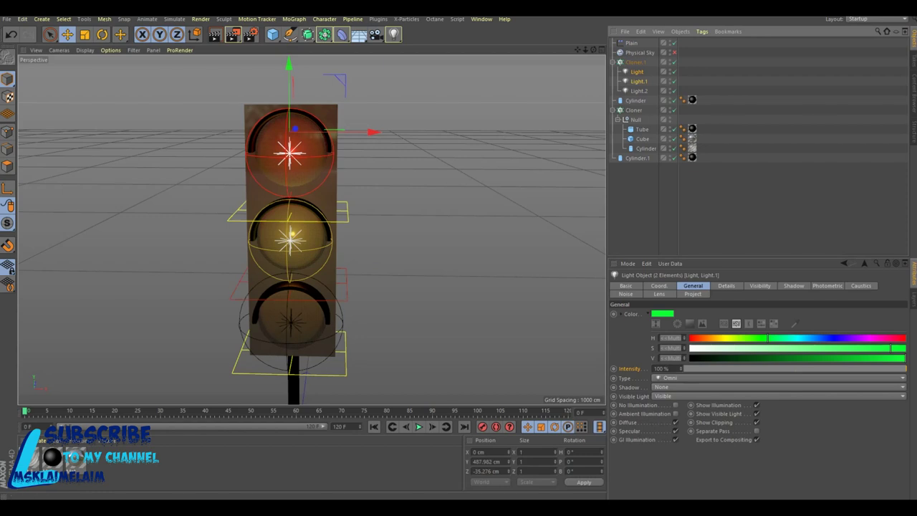
{"action": "double_click", "coordinate": [666, 368]}
{"action": "type", "text": "5"}
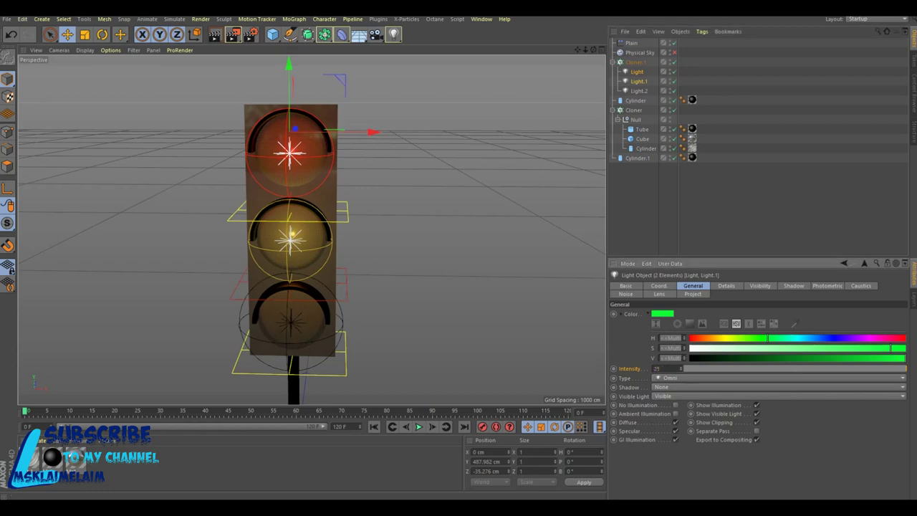
{"action": "key", "text": "Return"}
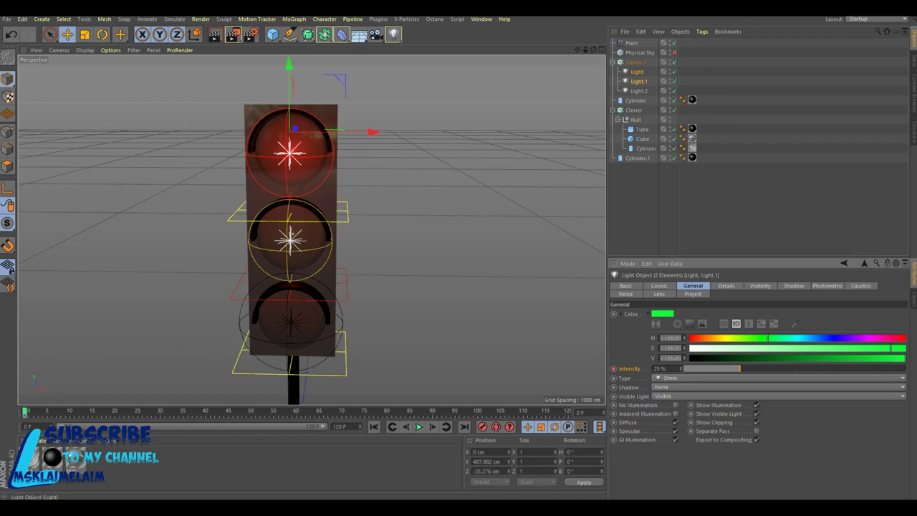
At frame 35, lower the Plain effector onto the bottom light at Y 209.212 cm
{"action": "left_click", "coordinate": [638, 91]}
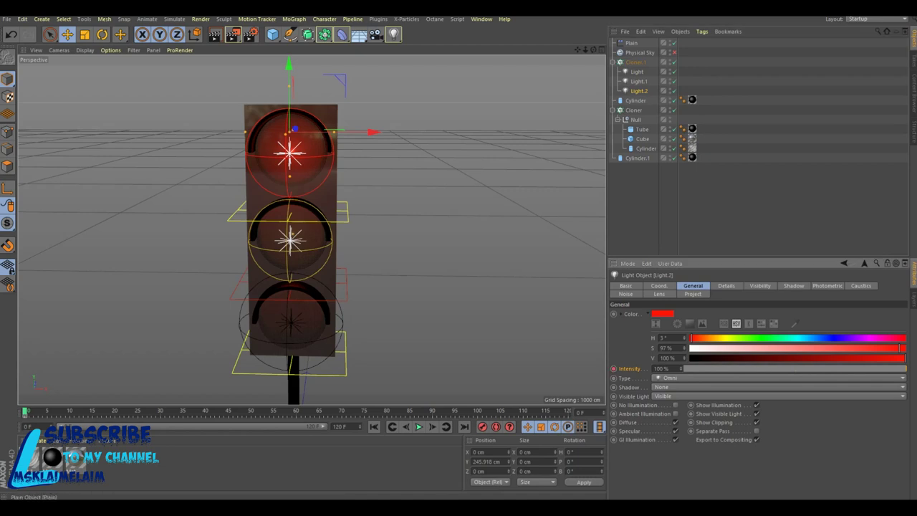
{"action": "left_click", "coordinate": [631, 43]}
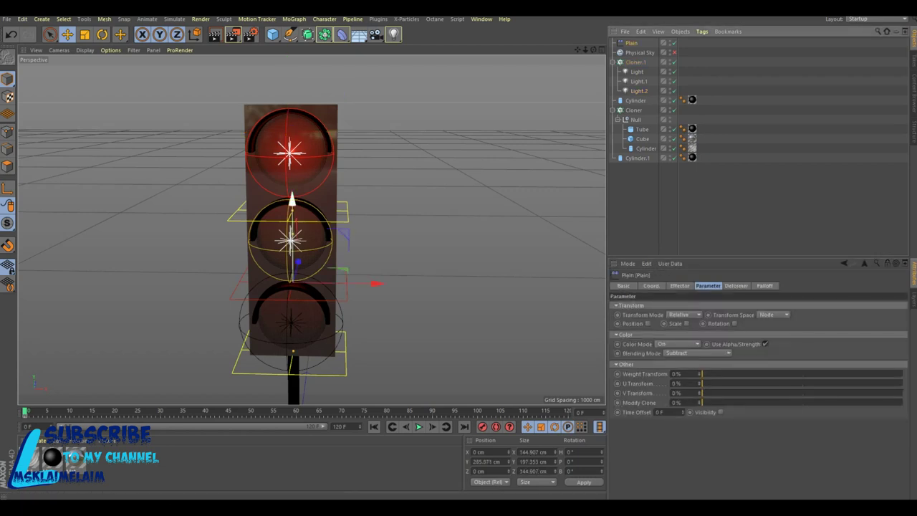
{"action": "left_click_drag", "start_coordinate": [292, 199], "coordinate": [292, 248]}
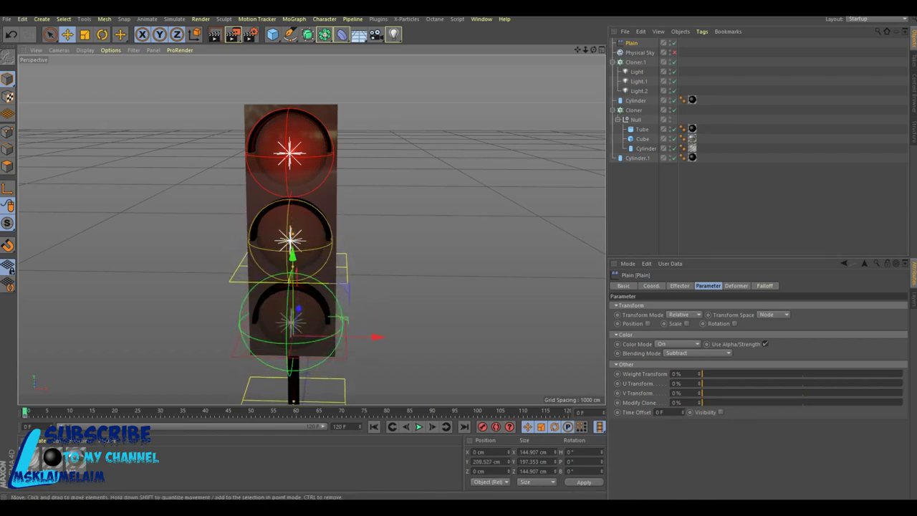
{"action": "left_click", "coordinate": [637, 72]}
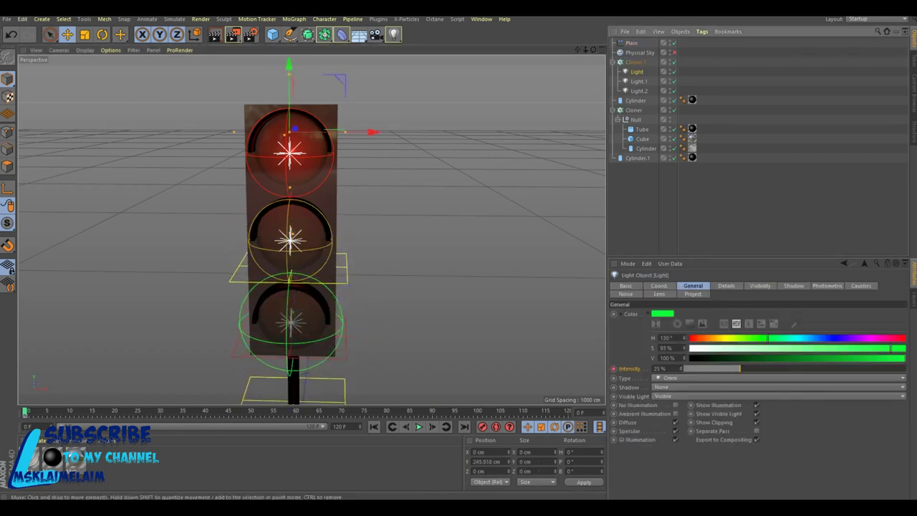
{"action": "left_click_drag", "start_coordinate": [153, 411], "coordinate": [185, 411]}
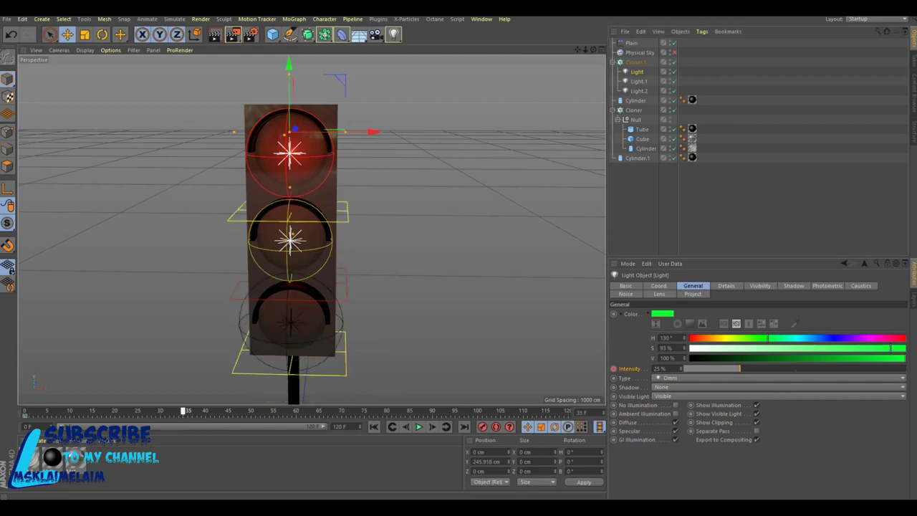
{"action": "left_click_drag", "start_coordinate": [288, 66], "coordinate": [289, 84]}
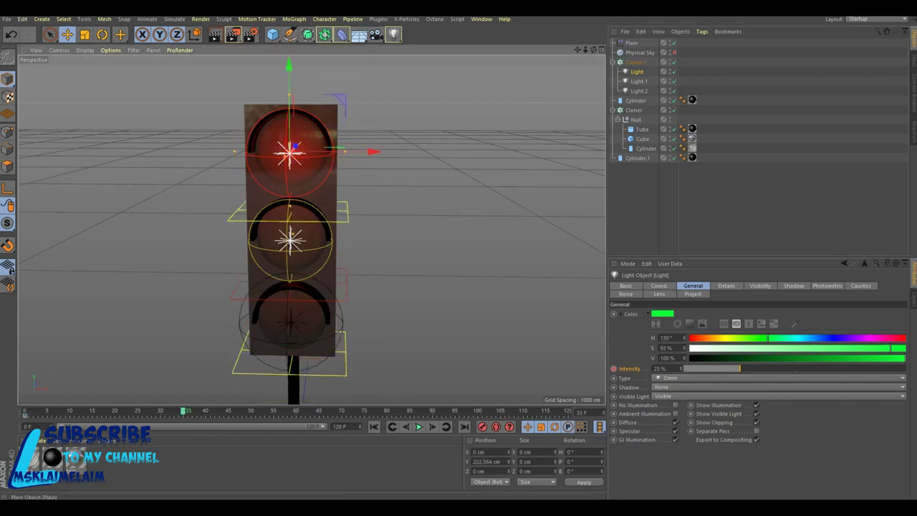
{"action": "key", "text": "ctrl+z"}
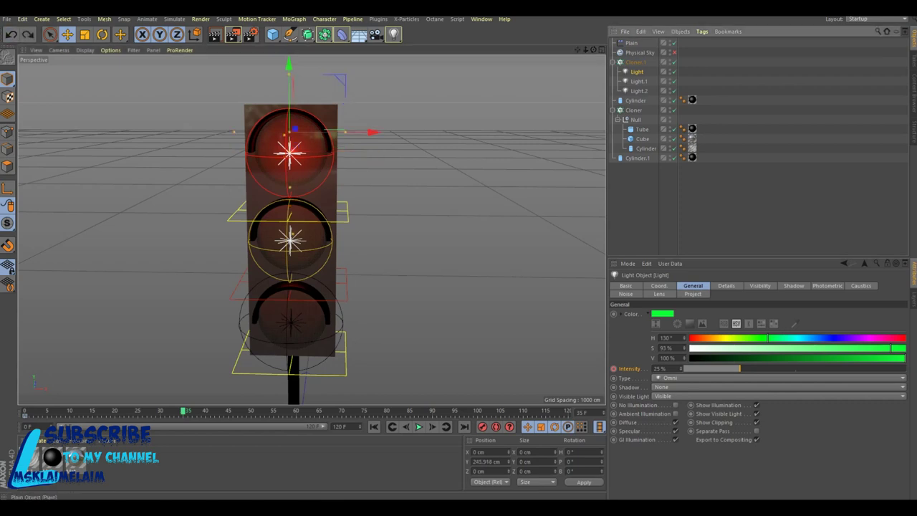
{"action": "left_click", "coordinate": [631, 43]}
{"action": "left_click_drag", "start_coordinate": [291, 201], "coordinate": [292, 256]}
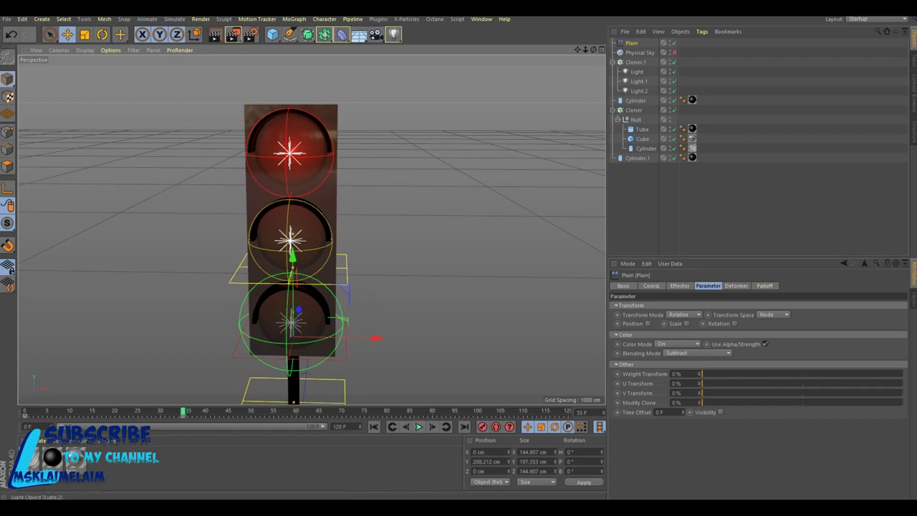
Set the red Light.2 to 25% intensity and the yellow Light.1 back to 100%
{"action": "left_click", "coordinate": [639, 90]}
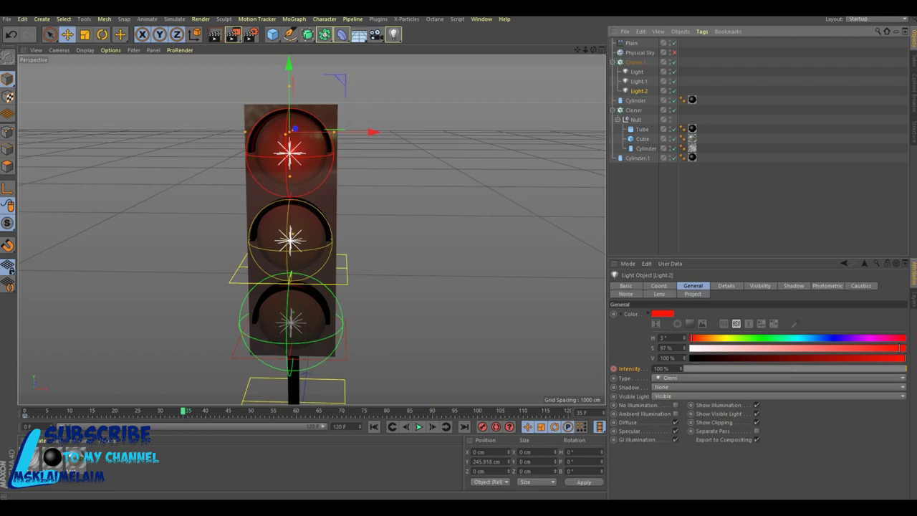
{"action": "double_click", "coordinate": [660, 368]}
{"action": "type", "text": "25"}
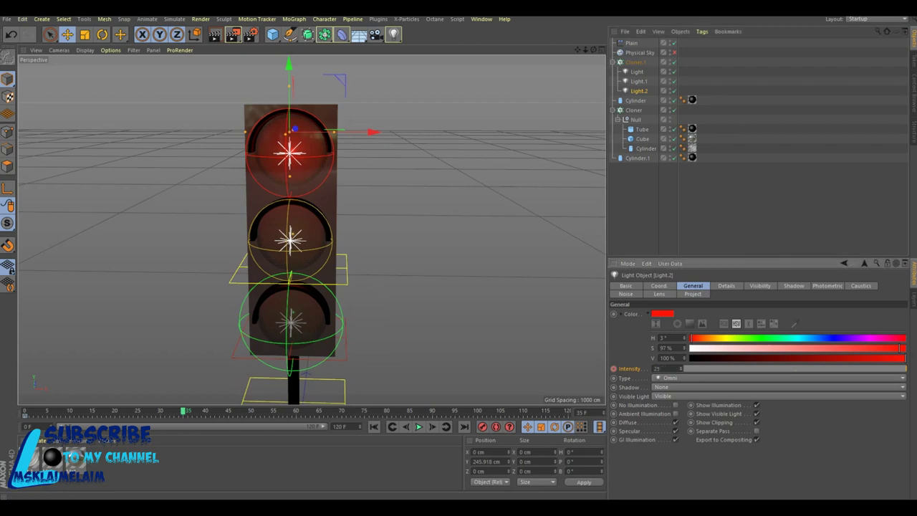
{"action": "key", "text": "Return"}
{"action": "left_click", "coordinate": [638, 81]}
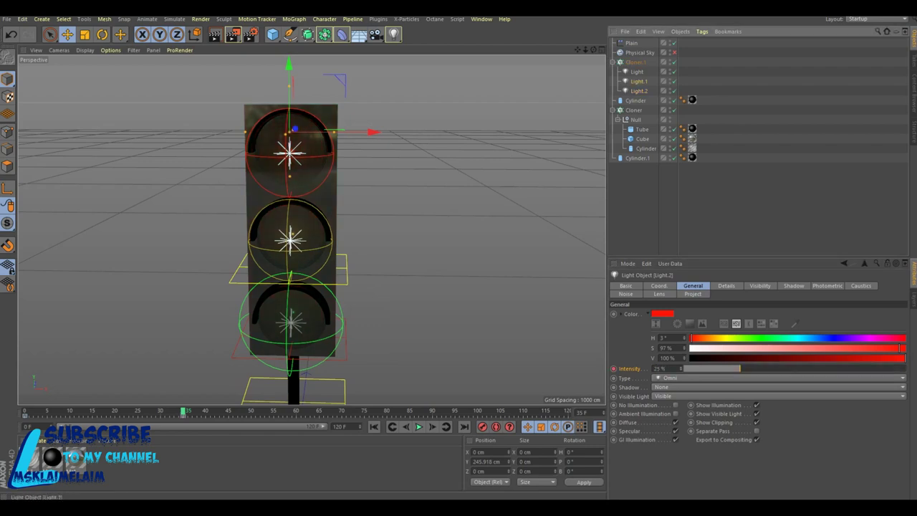
{"action": "left_click", "coordinate": [660, 368]}
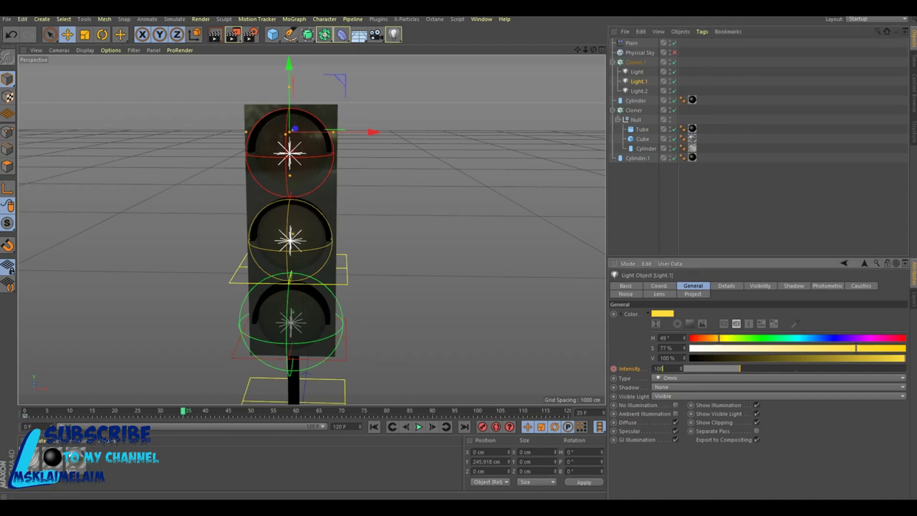
{"action": "key", "text": "Return"}
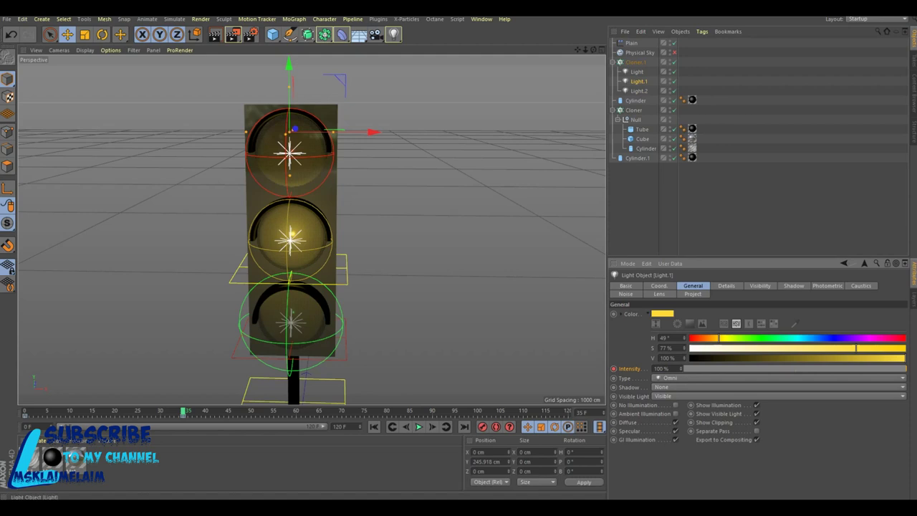
Select the green light, advance to about frame 58, and pan to the pole's base
{"action": "left_click", "coordinate": [636, 71]}
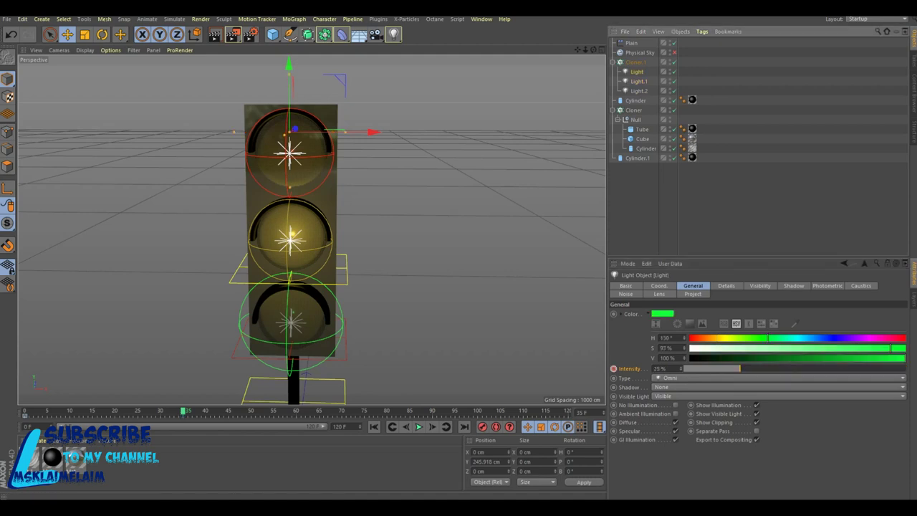
{"action": "left_click_drag", "start_coordinate": [184, 412], "coordinate": [335, 412]}
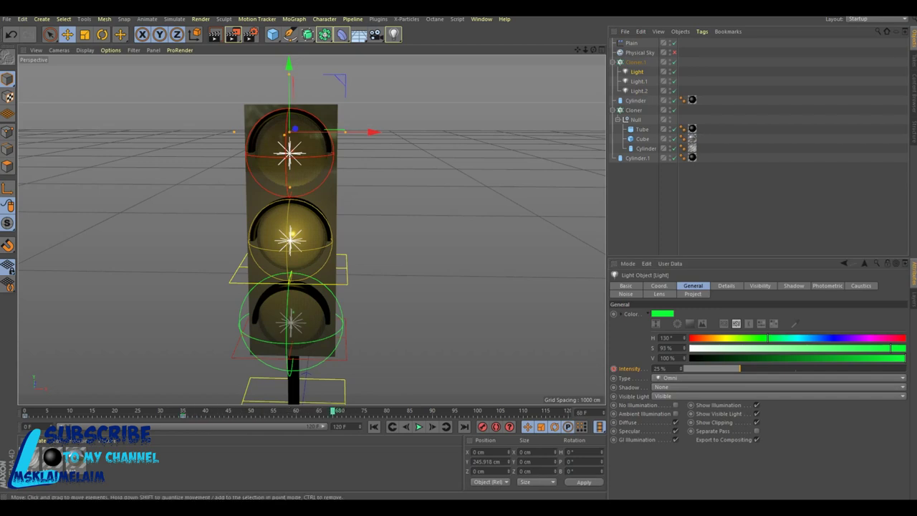
{"action": "middle_click_drag", "start_coordinate": [311, 316], "coordinate": [311, 230], "text": "alt"}
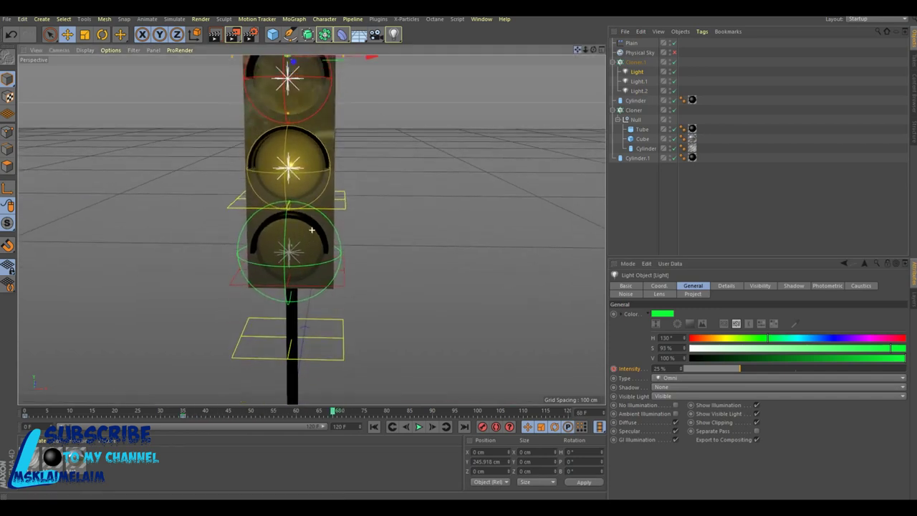
Move the Plain effector down toward the bottom lamp and dim the yellow Light.1 to 25%
{"action": "left_click", "coordinate": [631, 43]}
{"action": "left_click_drag", "start_coordinate": [291, 188], "coordinate": [292, 313]}
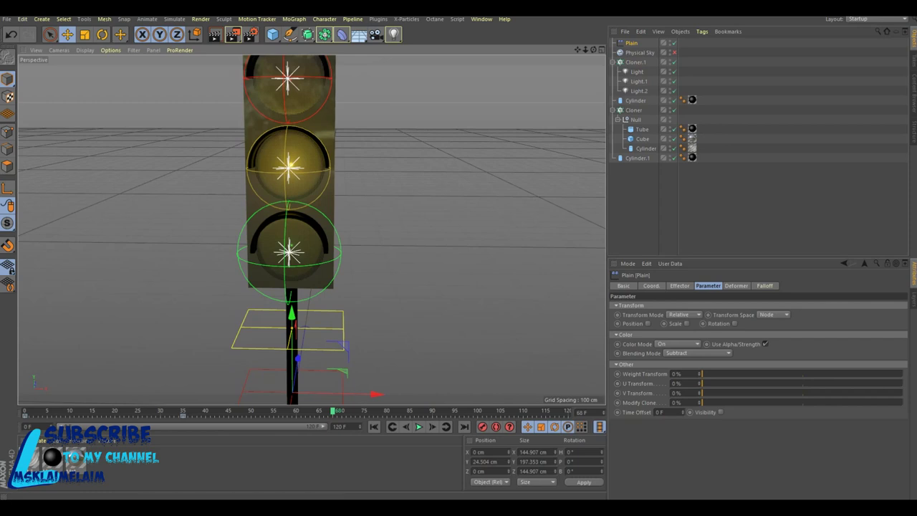
{"action": "left_click", "coordinate": [638, 90]}
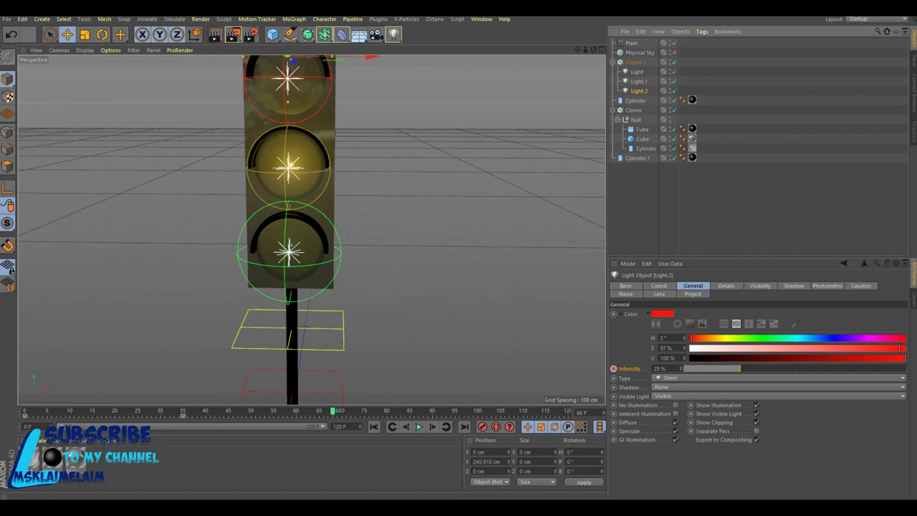
{"action": "left_click", "coordinate": [639, 81]}
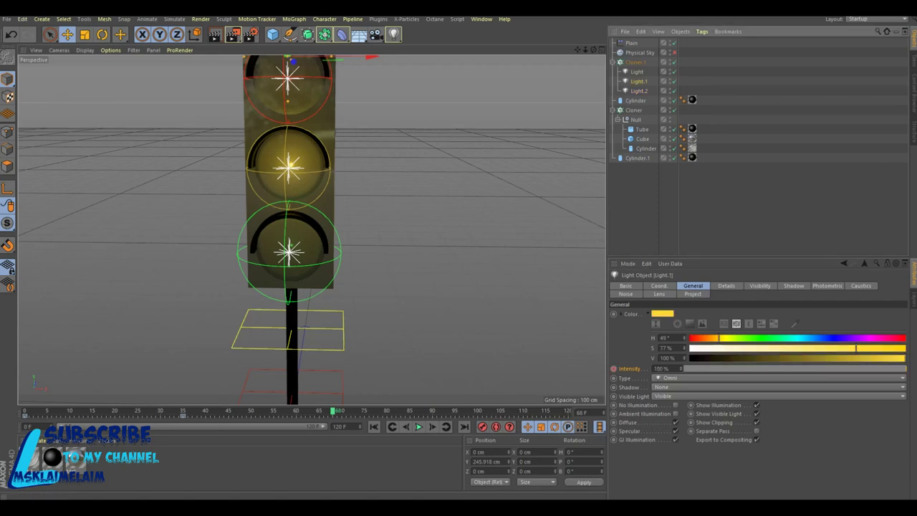
{"action": "double_click", "coordinate": [660, 368]}
{"action": "type", "text": "25"}
{"action": "key", "text": "Return"}
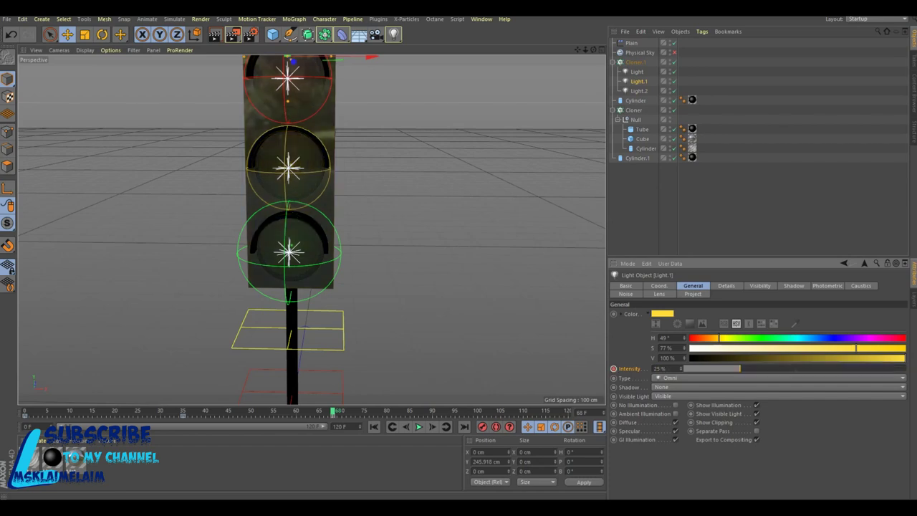
Raise the green light to 100%, then at frame 85 move the Plain effector up to Y 401.799 cm
{"action": "left_click", "coordinate": [636, 72]}
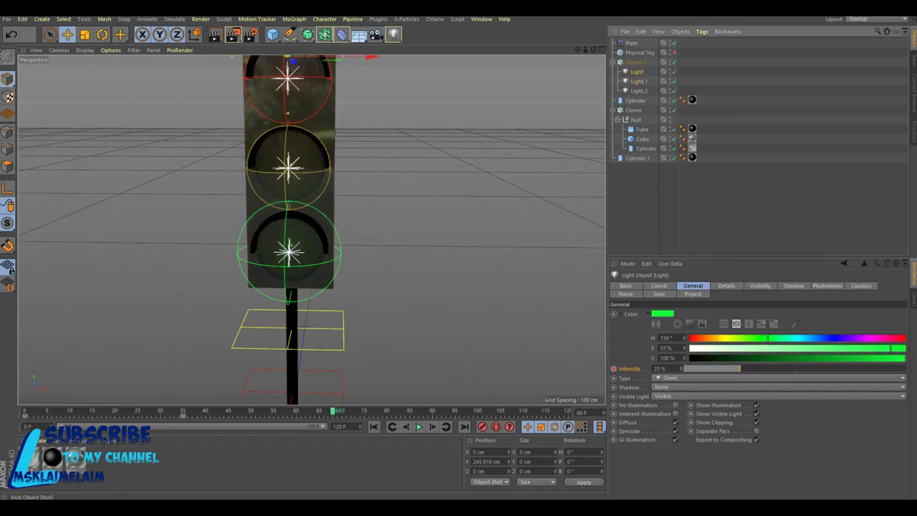
{"action": "double_click", "coordinate": [660, 368]}
{"action": "type", "text": "100"}
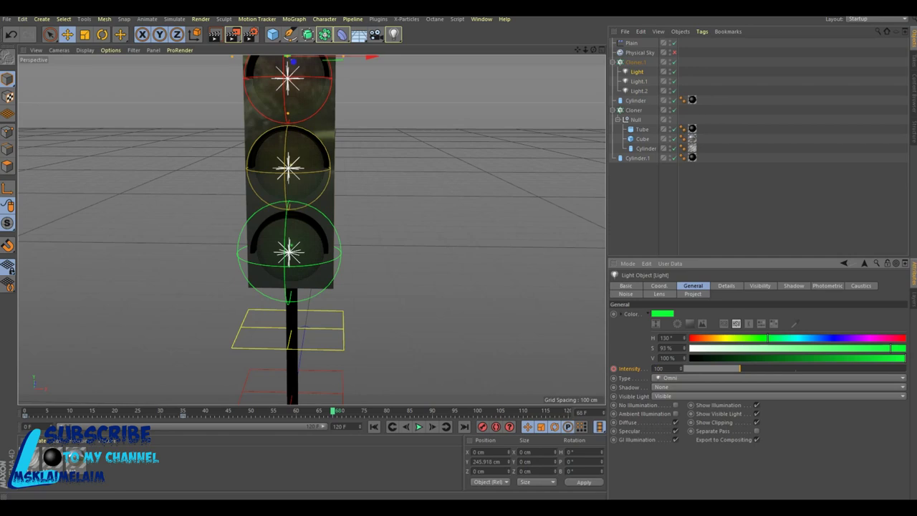
{"action": "key", "text": "Return"}
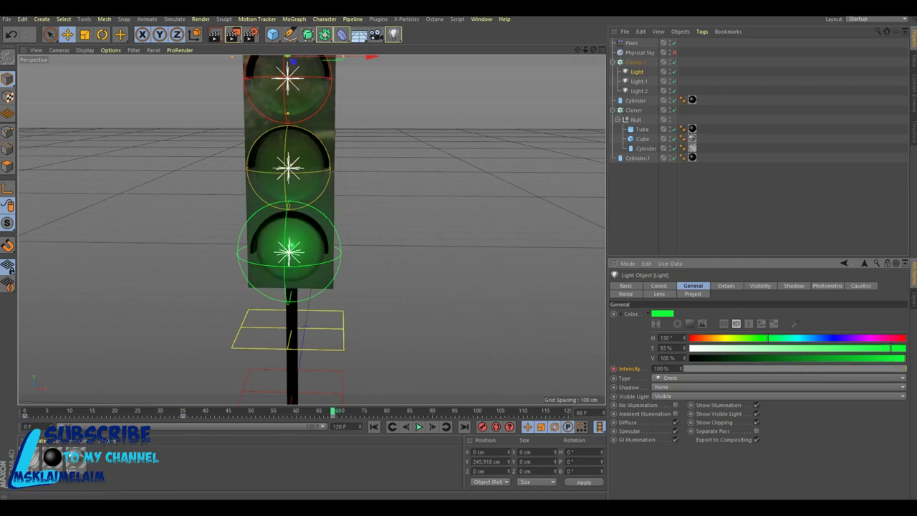
{"action": "left_click_drag", "start_coordinate": [335, 411], "coordinate": [413, 411]}
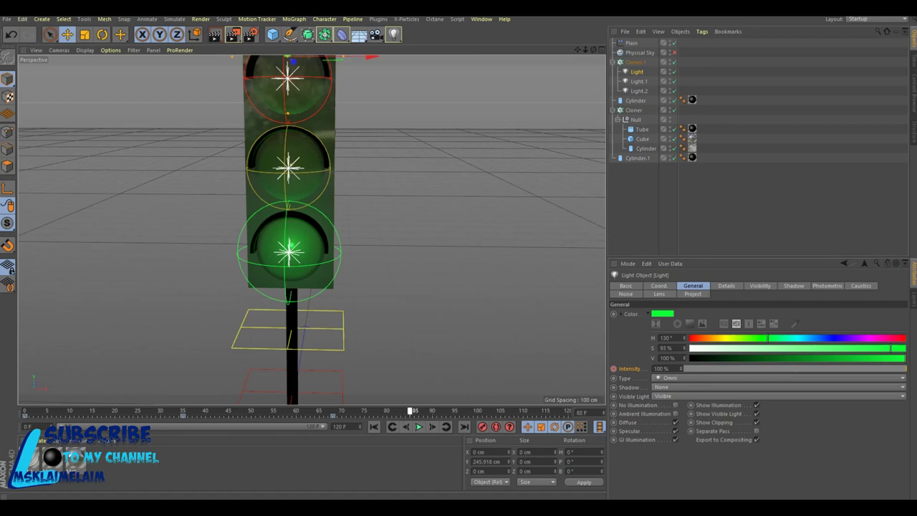
{"action": "left_click", "coordinate": [631, 43]}
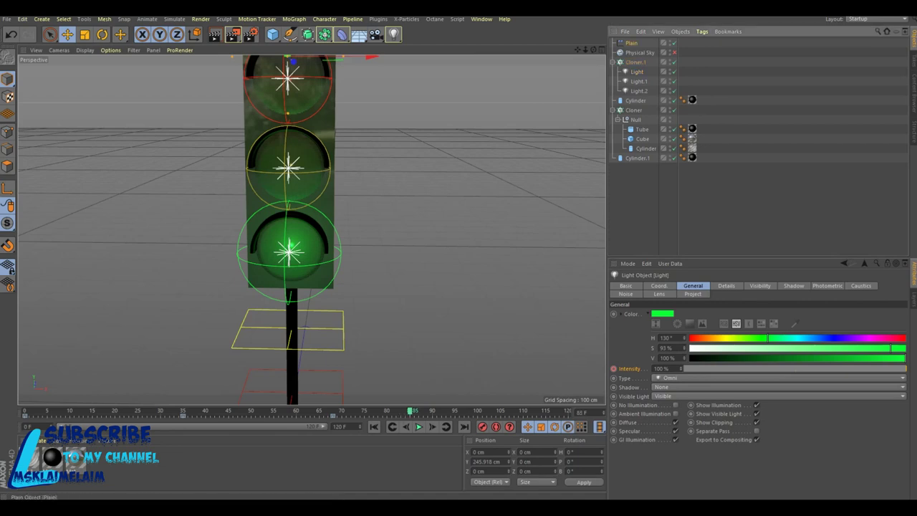
{"action": "left_click_drag", "start_coordinate": [292, 315], "coordinate": [294, 130]}
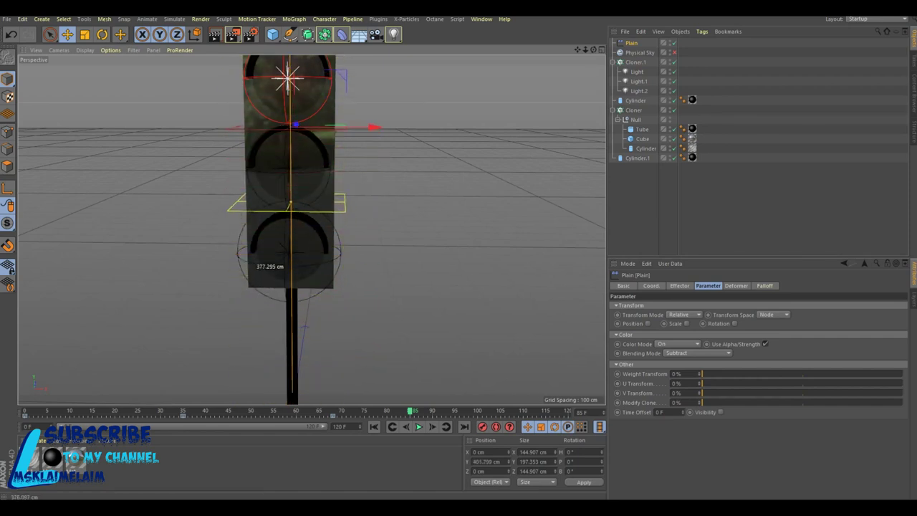
Bring the Plain effector to the middle lamp and set the yellow Light.1 back to 100% intensity
{"action": "left_click_drag", "start_coordinate": [295, 130], "coordinate": [293, 120]}
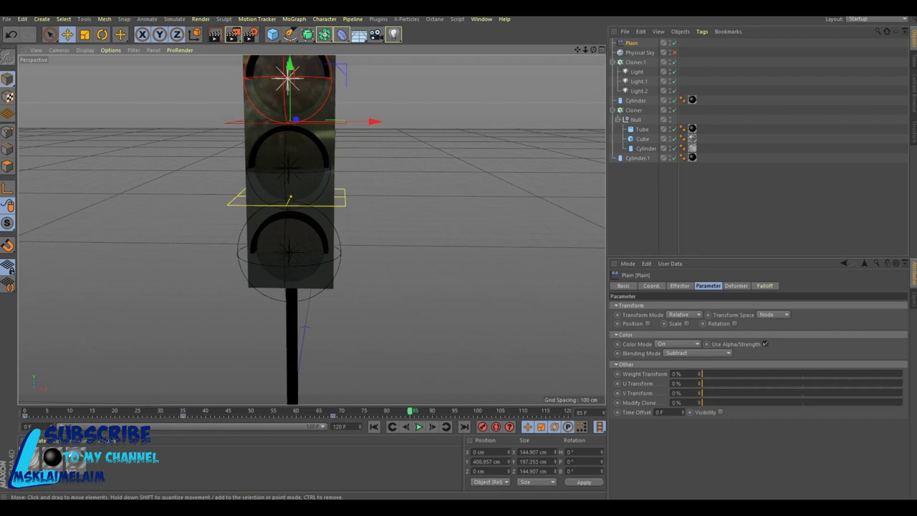
{"action": "left_click_drag", "start_coordinate": [289, 71], "coordinate": [289, 114]}
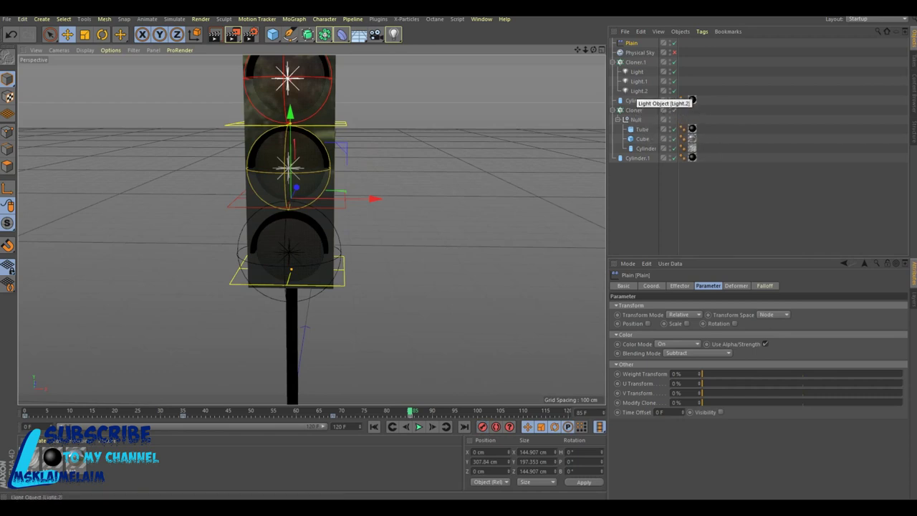
{"action": "left_click", "coordinate": [638, 91]}
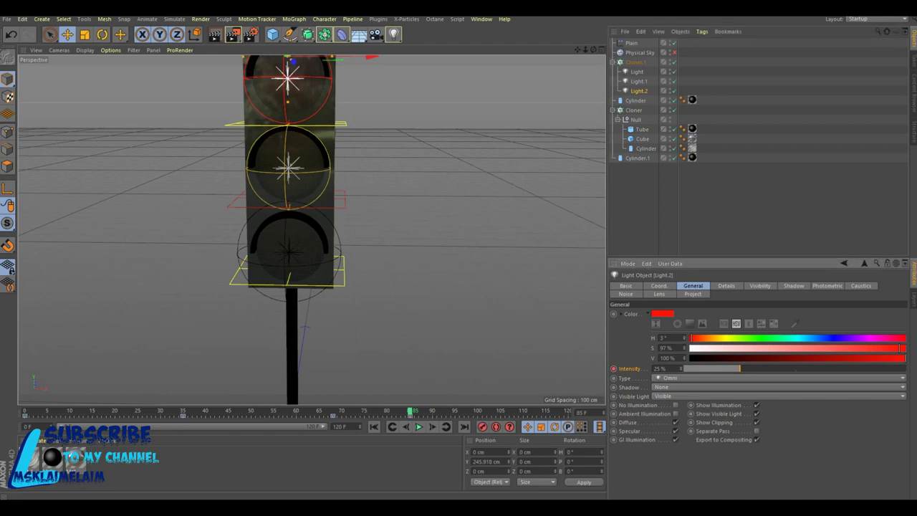
{"action": "left_click", "coordinate": [638, 81]}
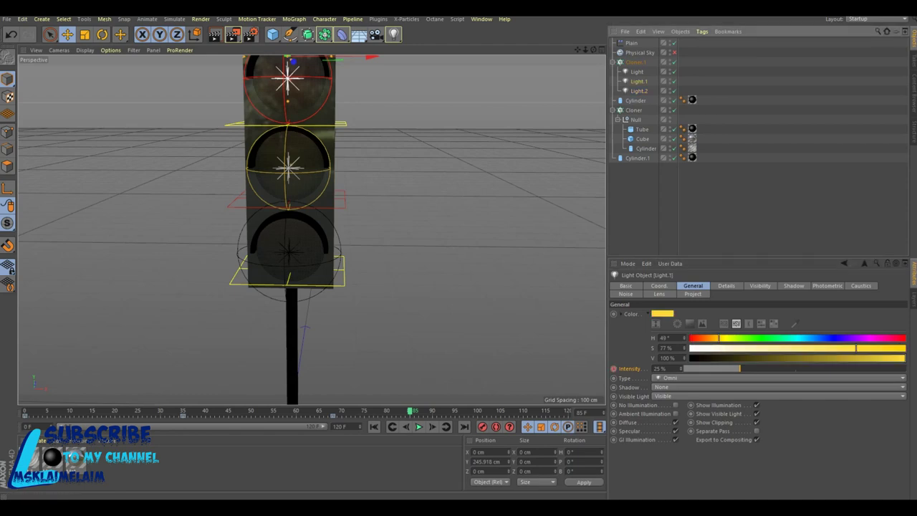
{"action": "left_click", "coordinate": [659, 368]}
{"action": "type", "text": "100"}
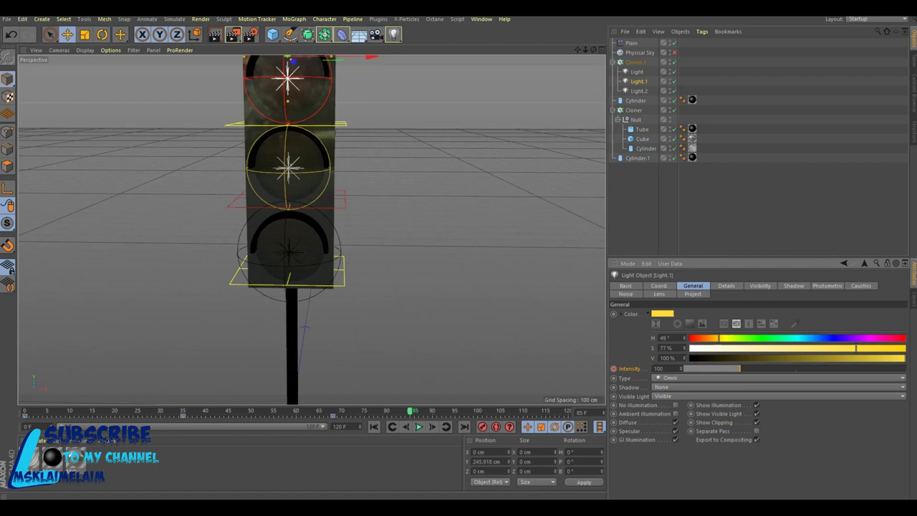
{"action": "key", "text": "Return"}
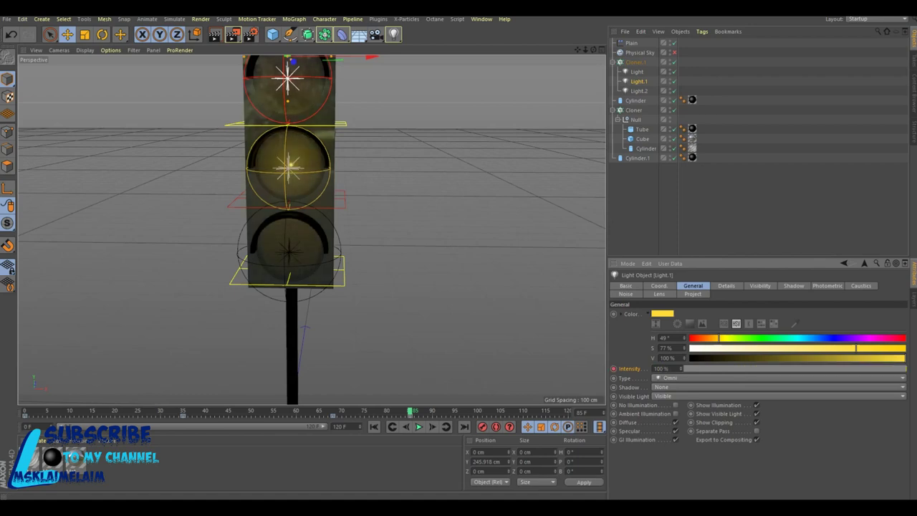
Dim the green light to 25% intensity and play the animation to preview the sequence
{"action": "left_click", "coordinate": [637, 71]}
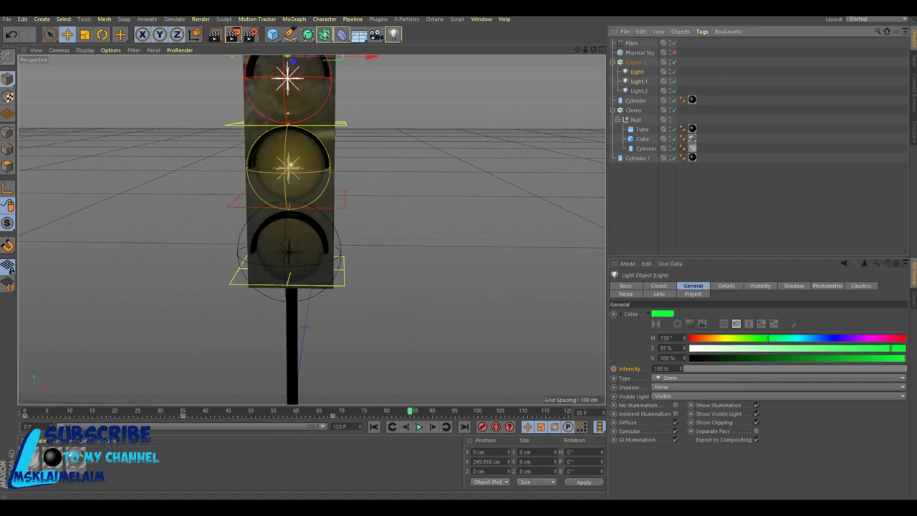
{"action": "left_click", "coordinate": [661, 368]}
{"action": "type", "text": "25"}
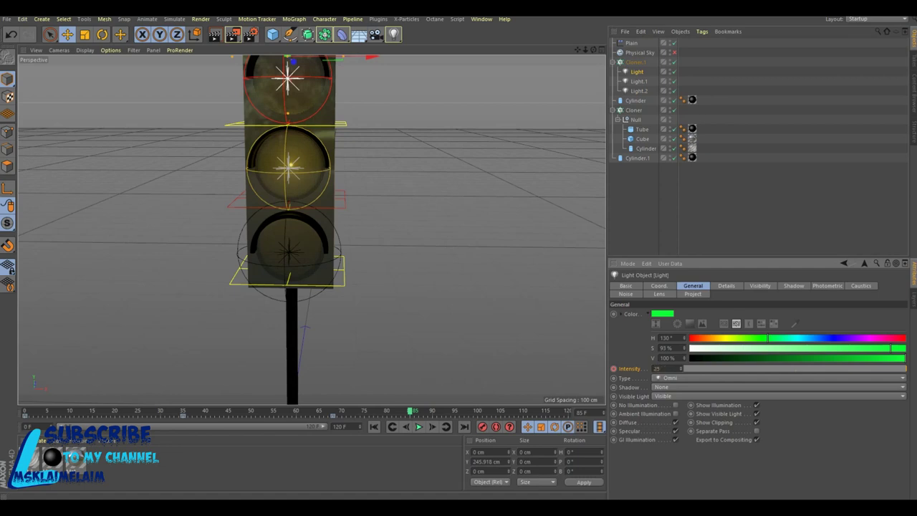
{"action": "key", "text": "Return"}
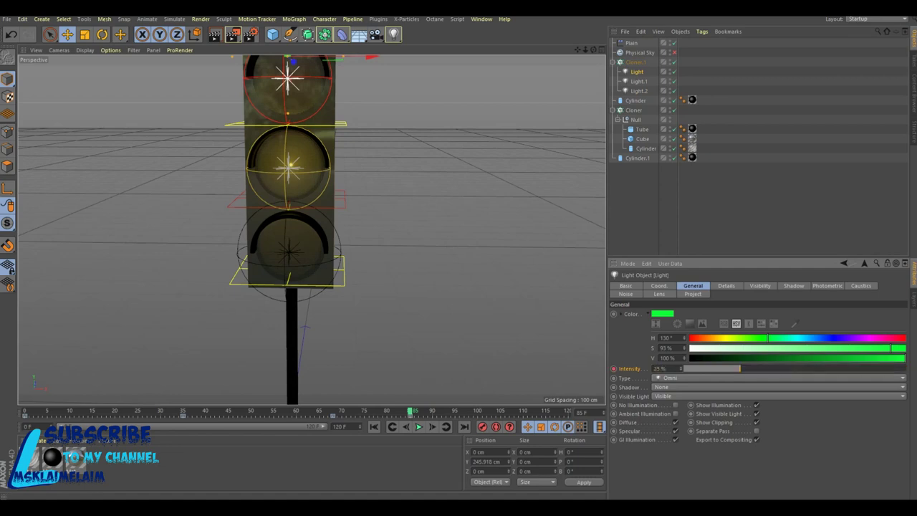
{"action": "key", "text": "F8"}
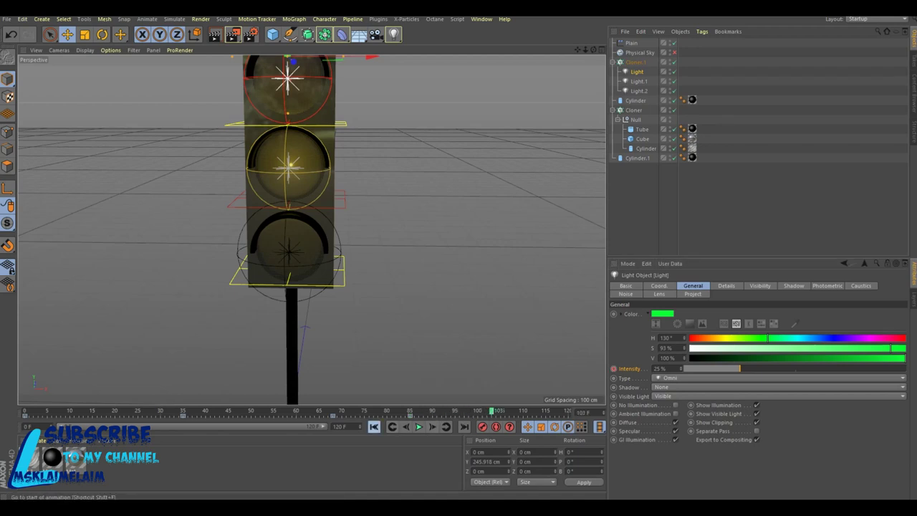
Rewind, reframe the traffic light, and test-render frame 0 and frame 41
{"action": "left_click", "coordinate": [374, 426]}
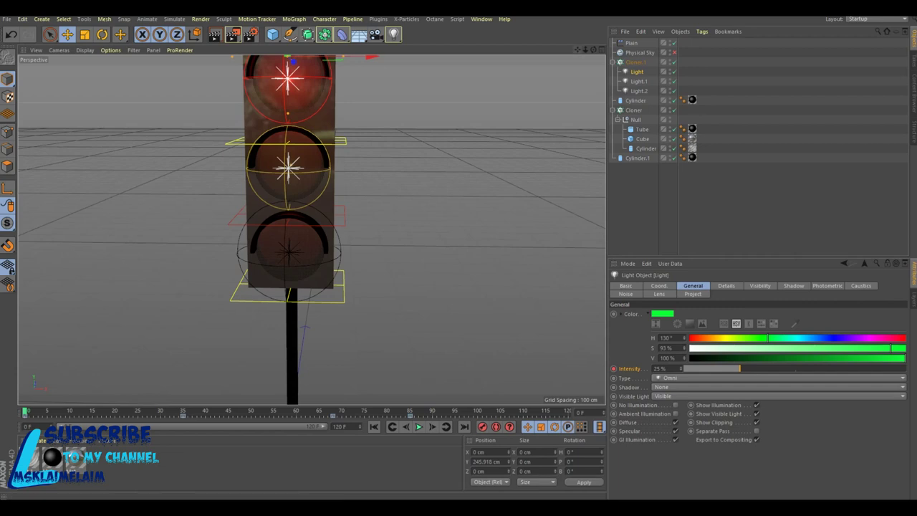
{"action": "scroll", "coordinate": [566, 109], "scroll_direction": "down", "scroll_amount": 2}
{"action": "key", "text": "ctrl+shift+z"}
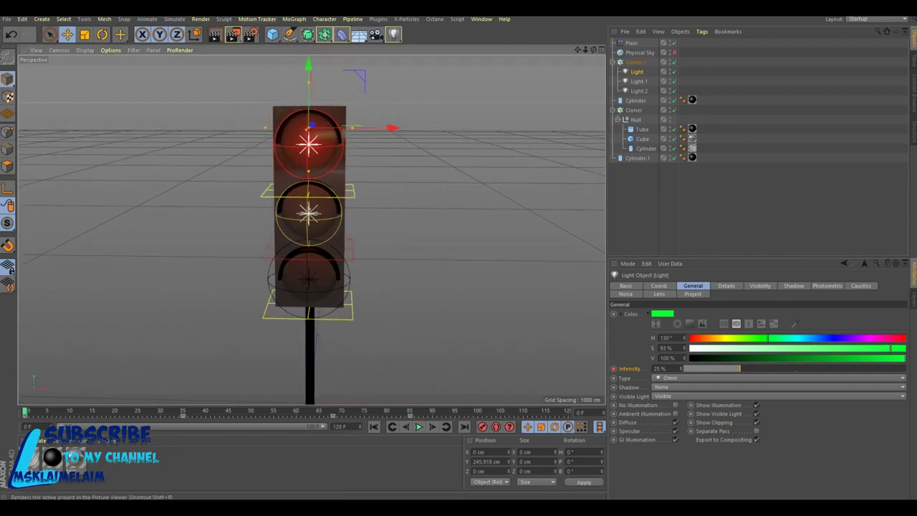
{"action": "key", "text": "ctrl+r"}
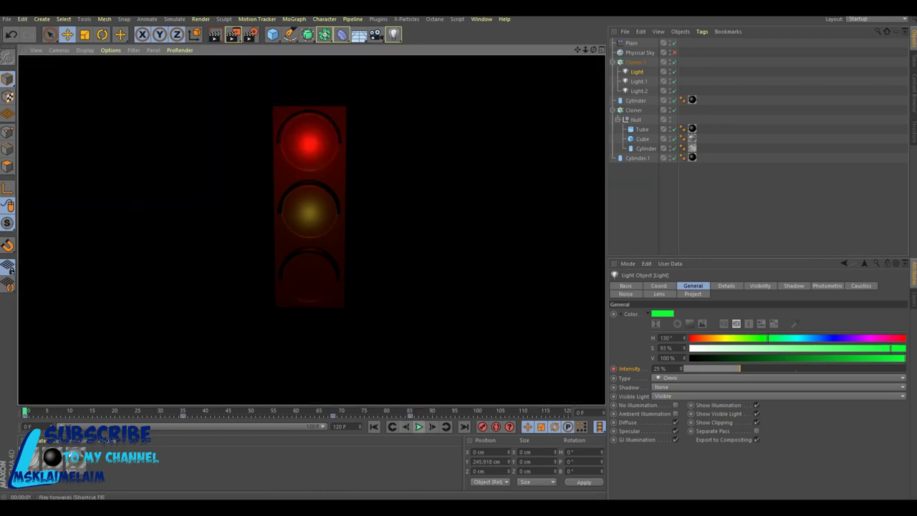
{"action": "left_click", "coordinate": [419, 426]}
{"action": "left_click", "coordinate": [419, 427]}
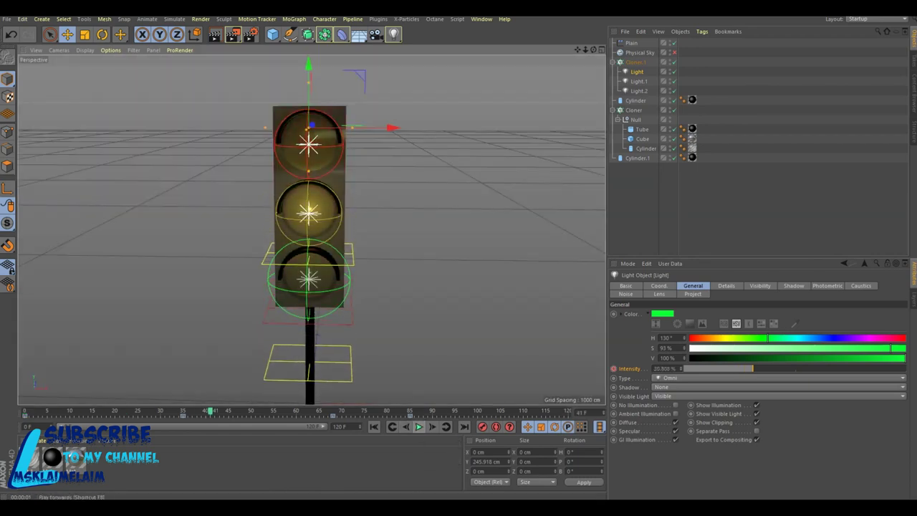
{"action": "left_click", "coordinate": [215, 33]}
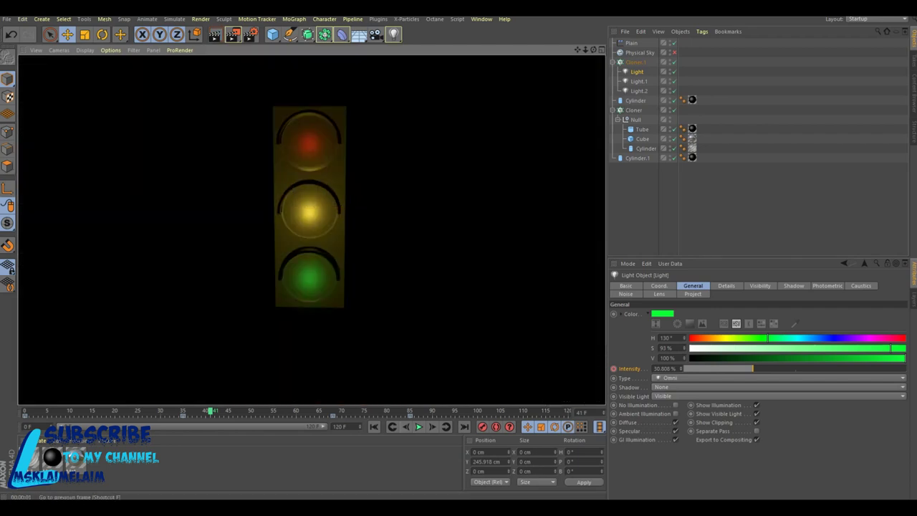
Test-render the animation at frame 70 and again near the end at frame 116
{"action": "left_click", "coordinate": [419, 426]}
{"action": "left_click", "coordinate": [419, 426]}
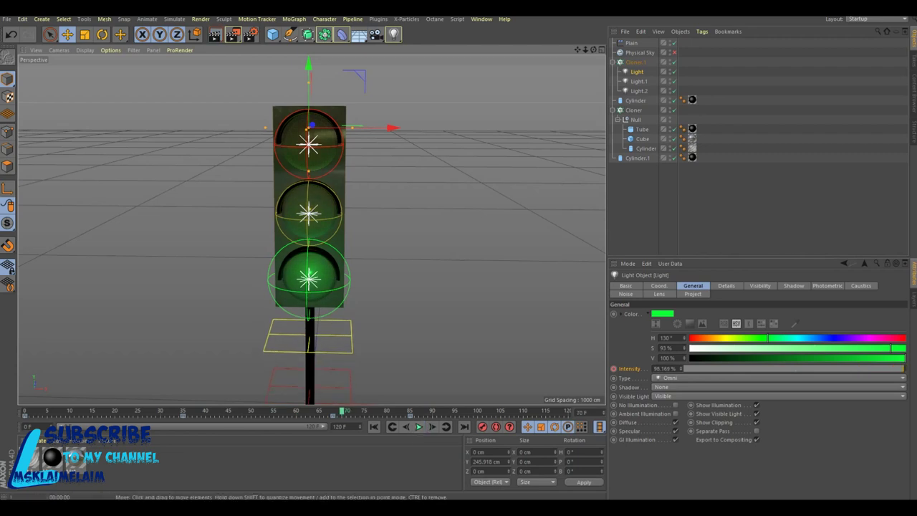
{"action": "key", "text": "ctrl+r"}
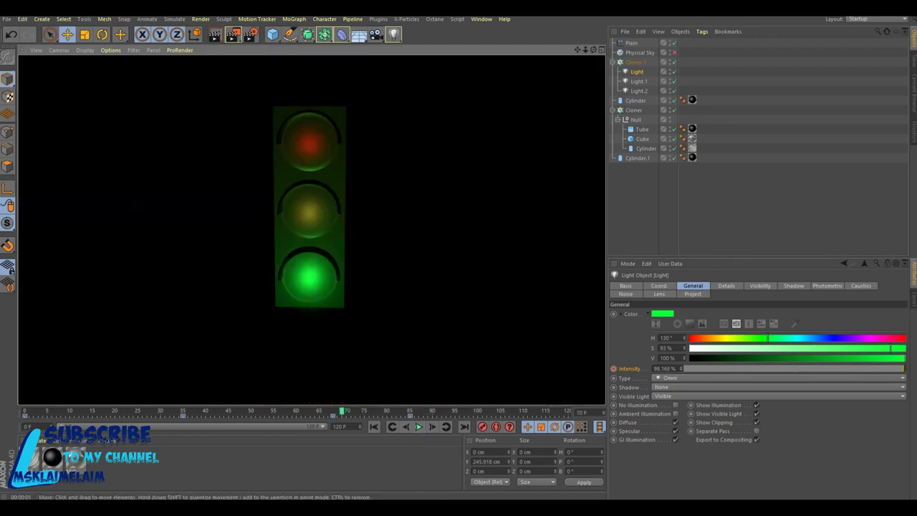
{"action": "left_click", "coordinate": [419, 426]}
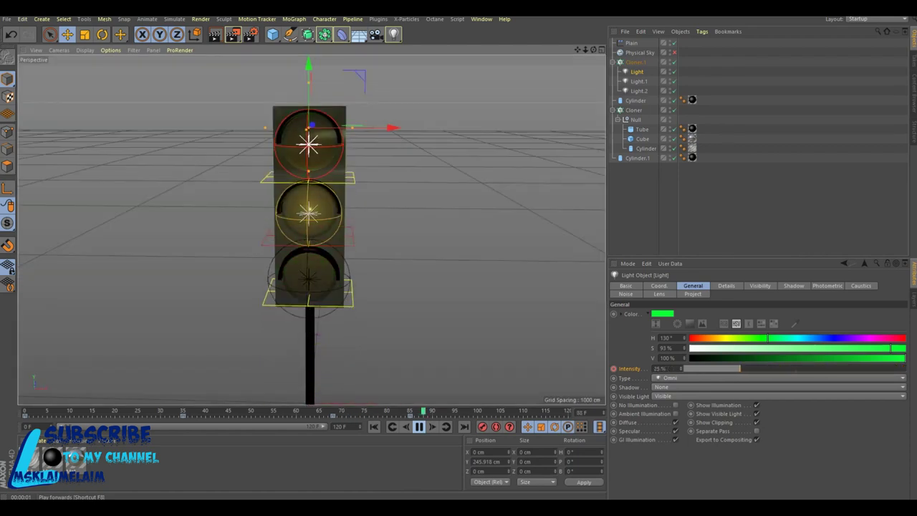
{"action": "left_click", "coordinate": [419, 426]}
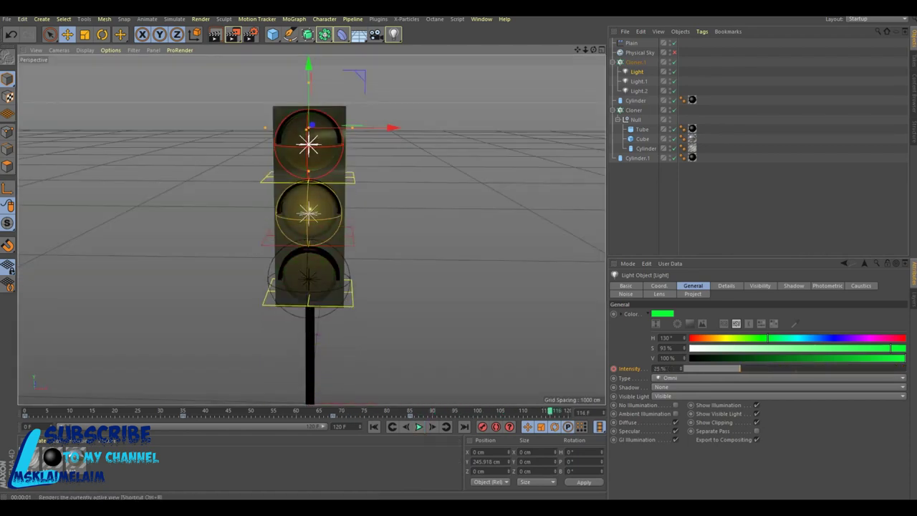
{"action": "left_click", "coordinate": [215, 34]}
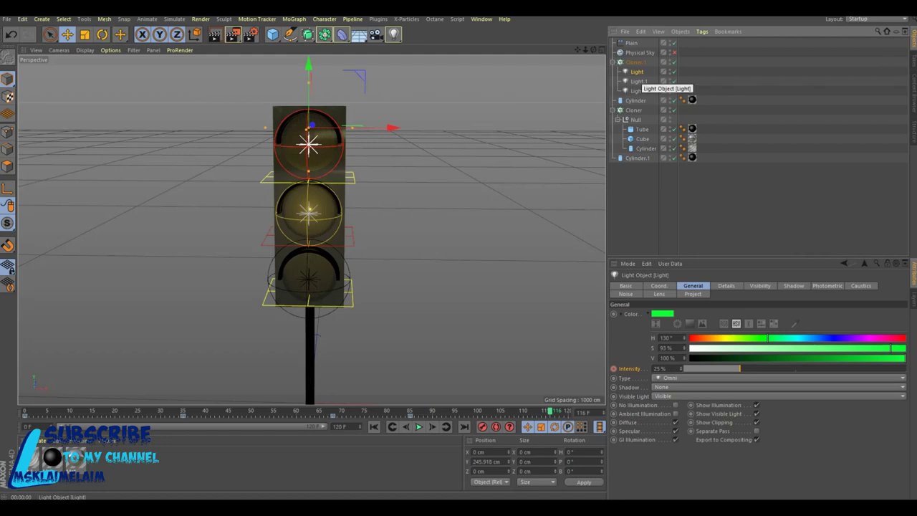
Dim the light to 10% intensity, test-render the view, and select the Mat material
{"action": "left_click", "coordinate": [659, 368]}
{"action": "type", "text": "10"}
{"action": "key", "text": "Return"}
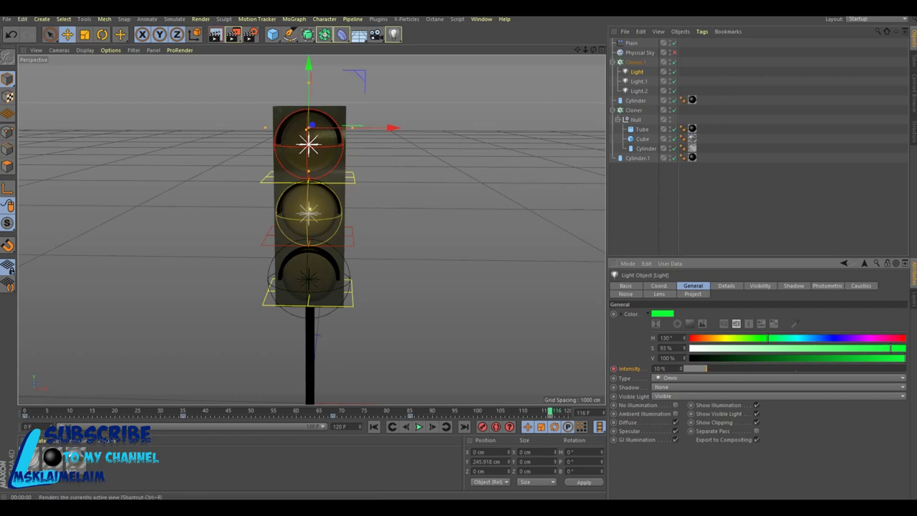
{"action": "key", "text": "alt+r"}
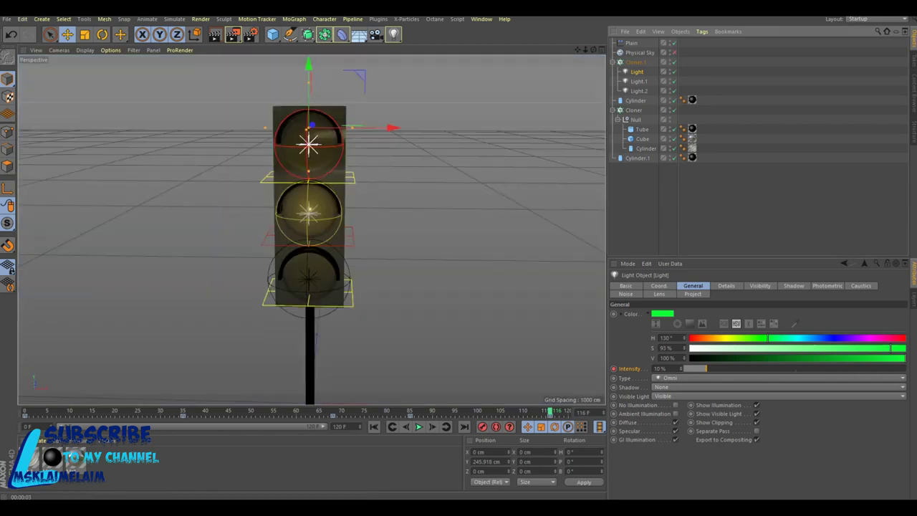
{"action": "left_click", "coordinate": [32, 459]}
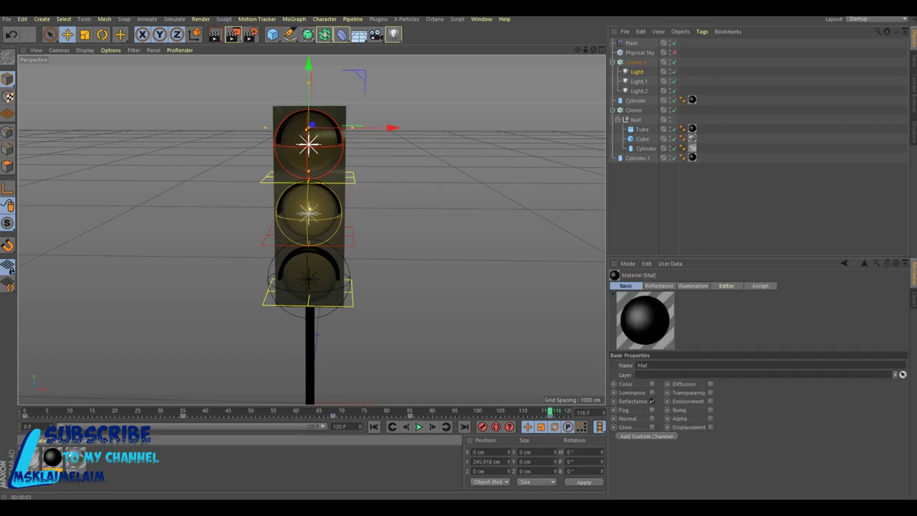
Enable Luminance on the Mat material with a near-black value and test-render
{"action": "double_click", "coordinate": [32, 459]}
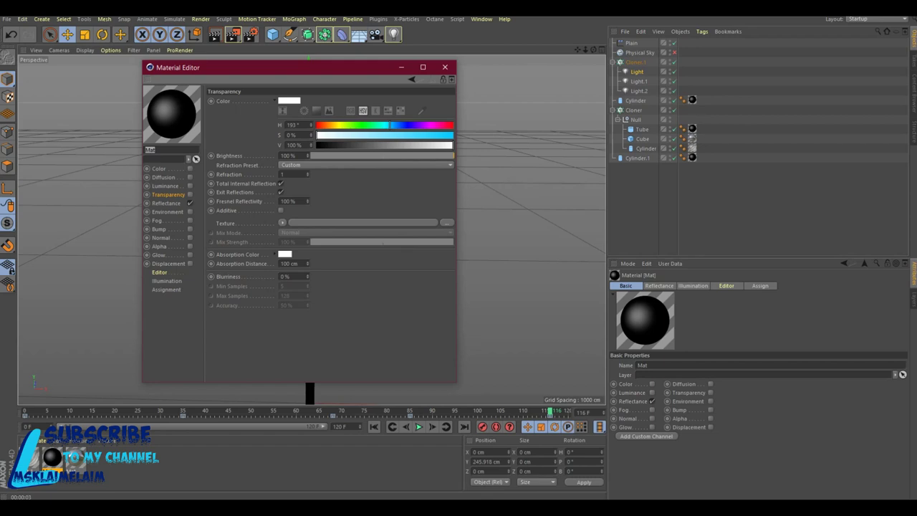
{"action": "left_click", "coordinate": [190, 186]}
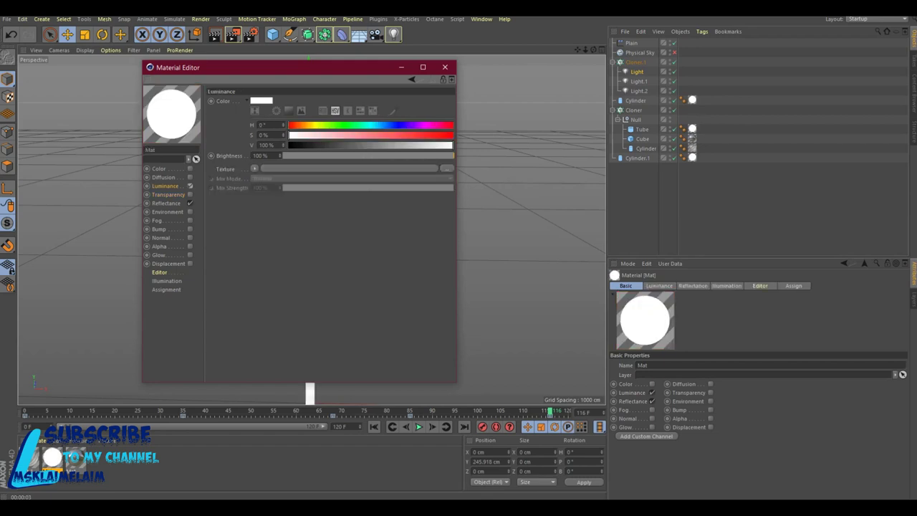
{"action": "mouse_move", "coordinate": [452, 145]}
{"action": "left_mouse_down"}
{"action": "mouse_move", "coordinate": [292, 144]}
{"action": "mouse_move", "coordinate": [373, 145]}
{"action": "left_mouse_up"}
{"action": "left_click", "coordinate": [450, 67]}
{"action": "left_click", "coordinate": [214, 33]}
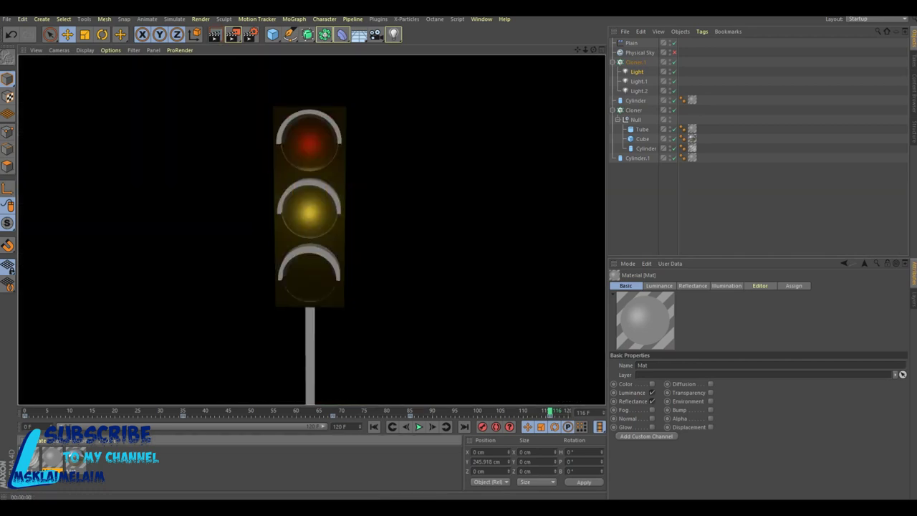
Set Mat's luminance brightness to 50% and test-render the traffic light again
{"action": "double_click", "coordinate": [51, 457]}
{"action": "left_click", "coordinate": [190, 186]}
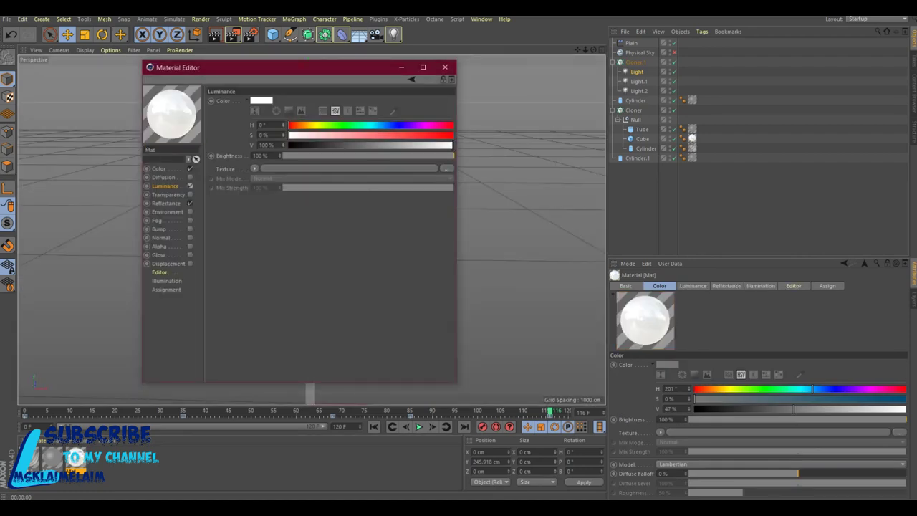
{"action": "left_click", "coordinate": [370, 144]}
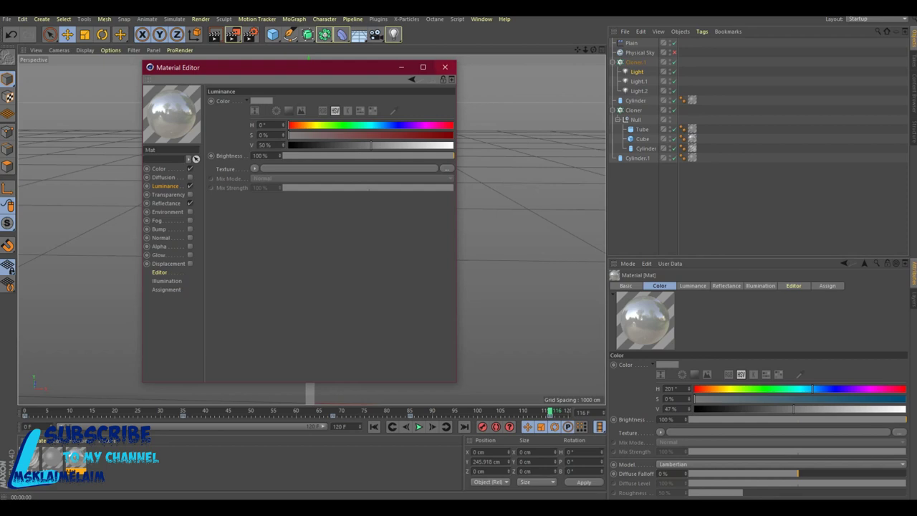
{"action": "left_click", "coordinate": [445, 67]}
{"action": "left_click", "coordinate": [215, 33]}
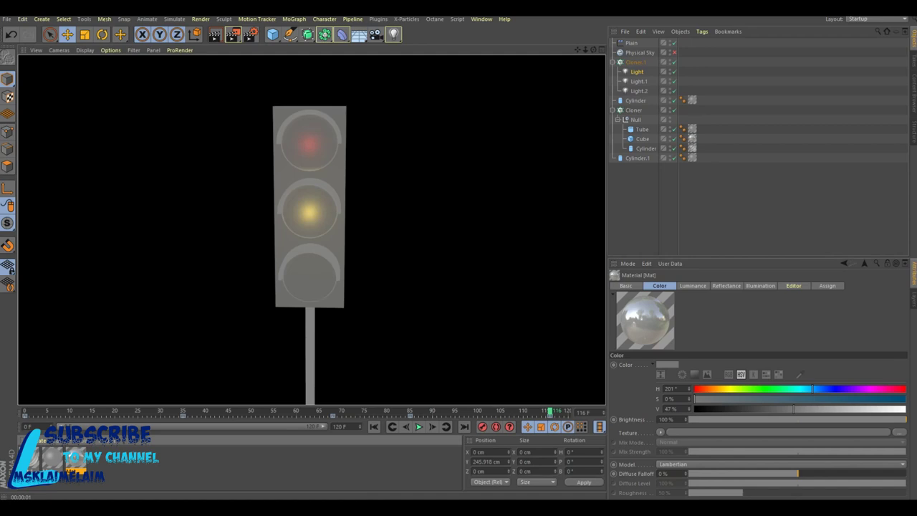
{"action": "double_click", "coordinate": [54, 459]}
Lower Mat's luminance toward black and raise its reflection layer brightness to about 85%
{"action": "left_click_drag", "start_coordinate": [371, 144], "coordinate": [289, 144]}
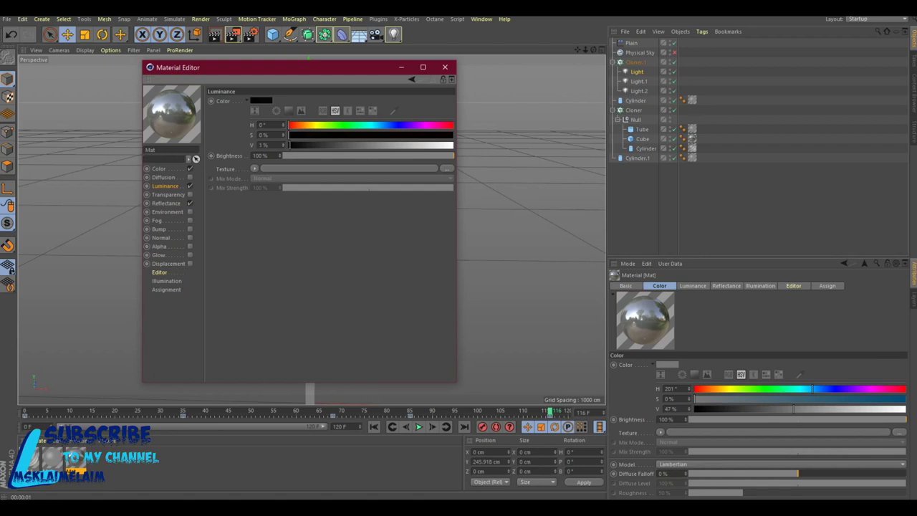
{"action": "left_click", "coordinate": [166, 203]}
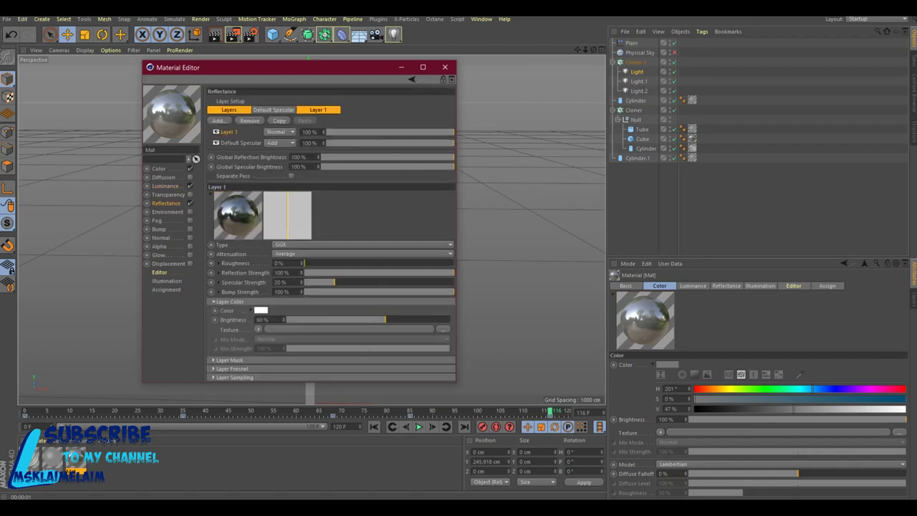
{"action": "left_click", "coordinate": [260, 310]}
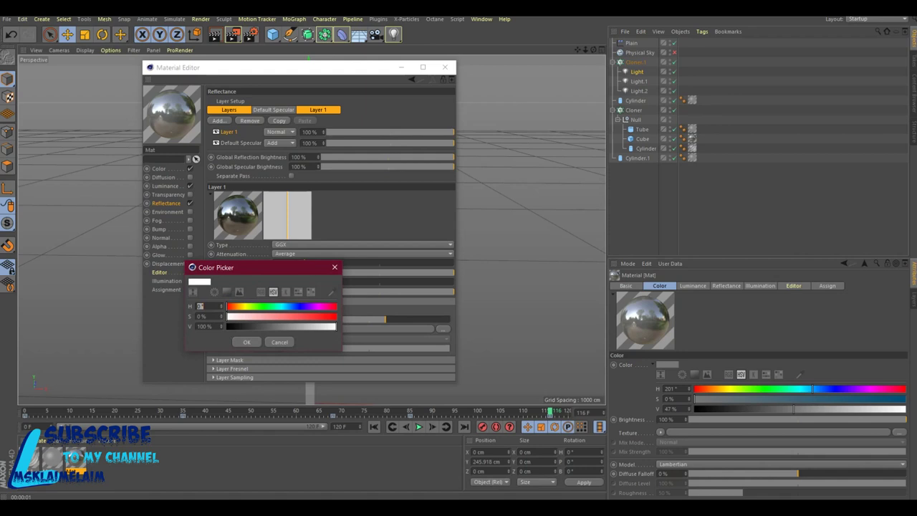
{"action": "left_click", "coordinate": [335, 268]}
{"action": "left_click_drag", "start_coordinate": [385, 319], "coordinate": [444, 319]}
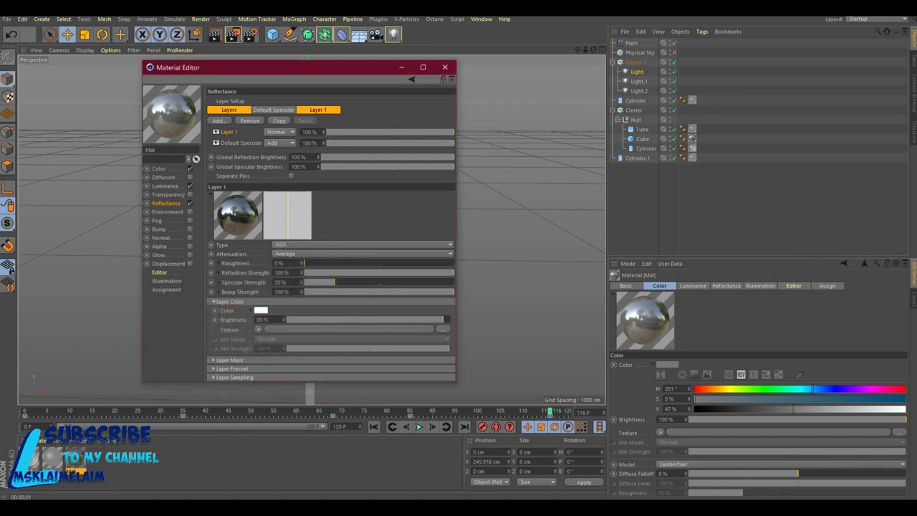
Test-render the dark chrome traffic light and return to the first frame
{"action": "left_click", "coordinate": [444, 67]}
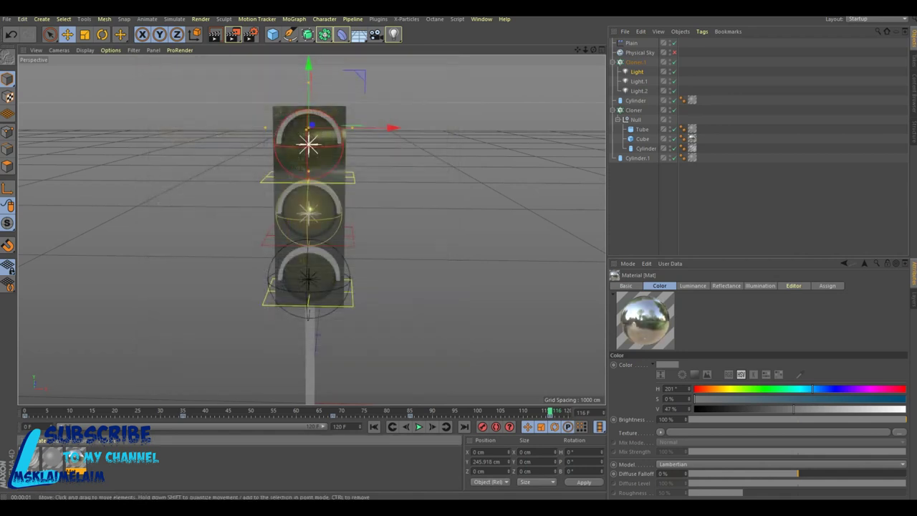
{"action": "left_click", "coordinate": [215, 34]}
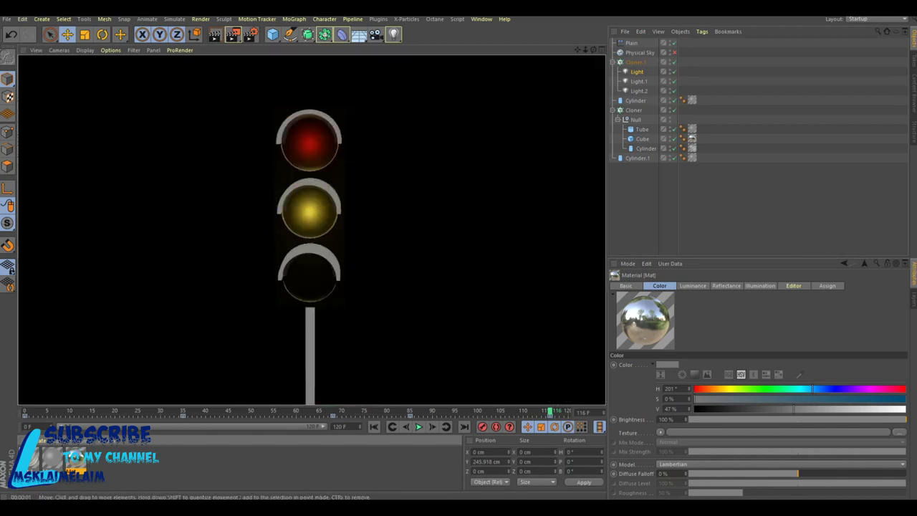
{"action": "left_click", "coordinate": [374, 427]}
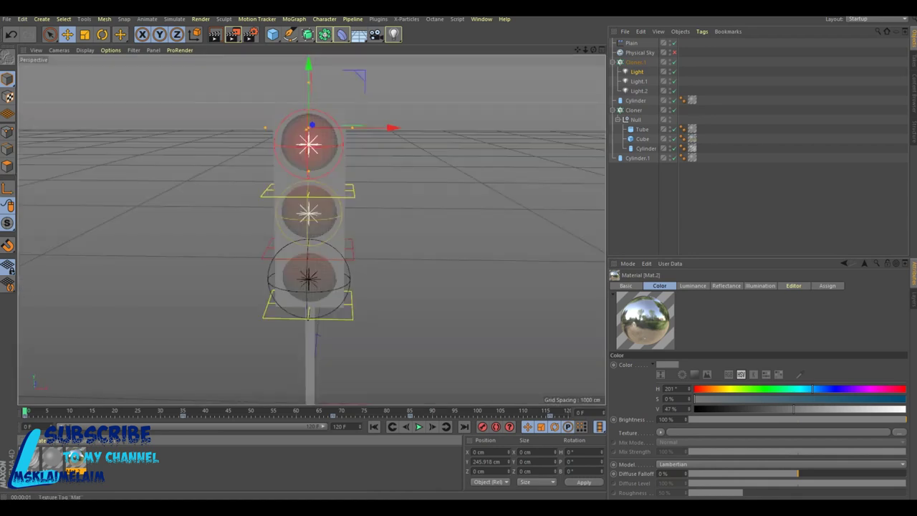
Render frame 0, undo the last material change, re-render, and orbit the view
{"action": "left_click", "coordinate": [215, 34]}
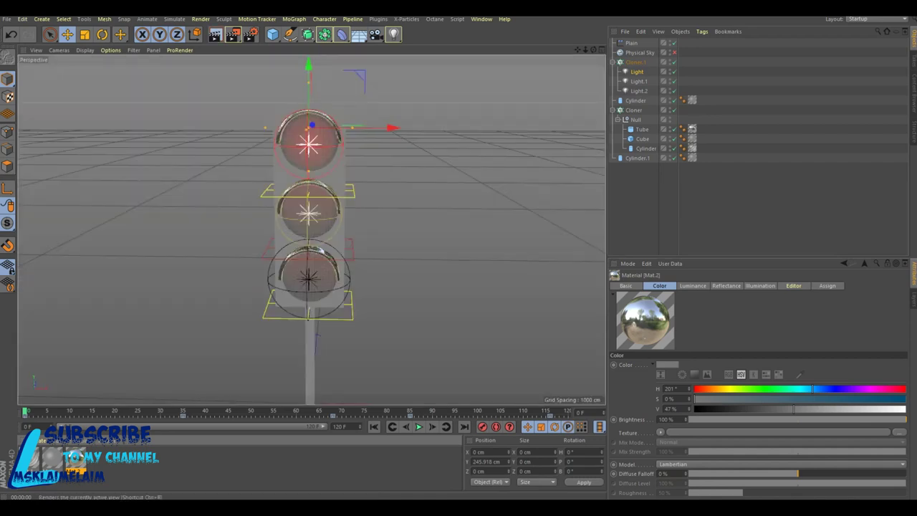
{"action": "key", "text": "ctrl+r"}
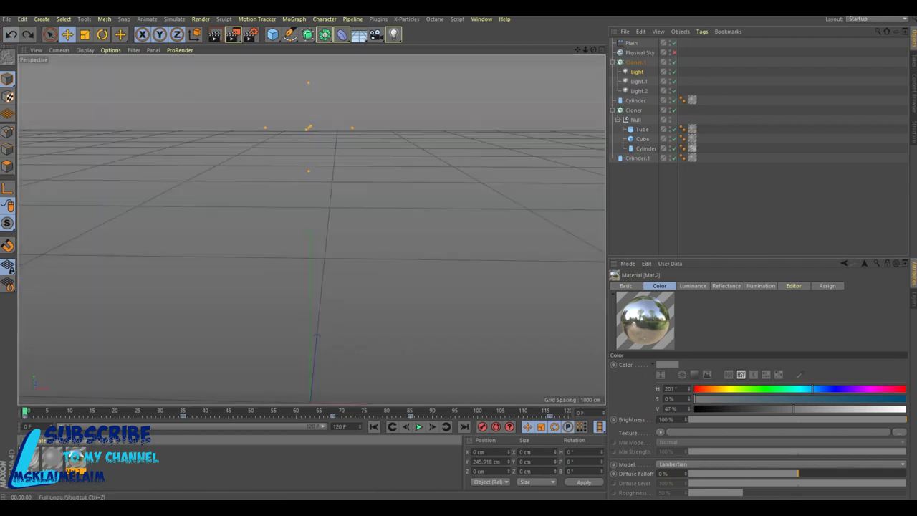
{"action": "left_click", "coordinate": [11, 34]}
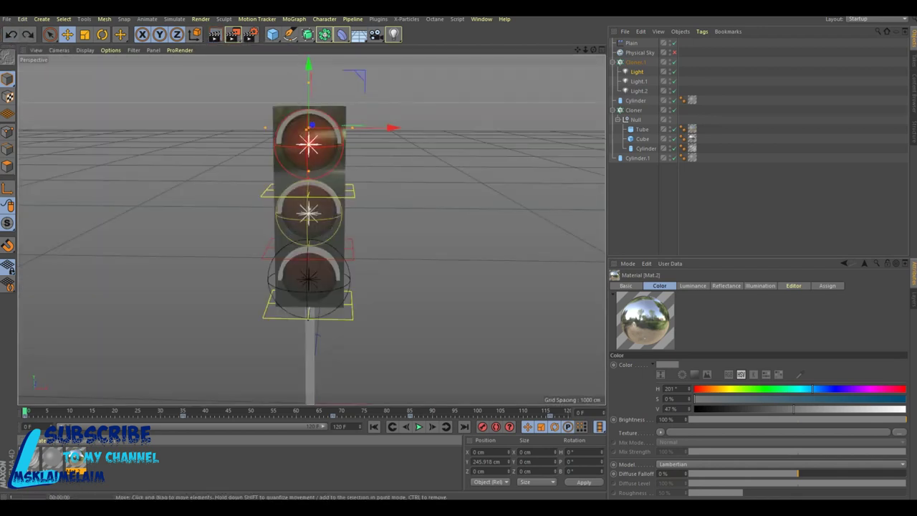
{"action": "left_click", "coordinate": [215, 34]}
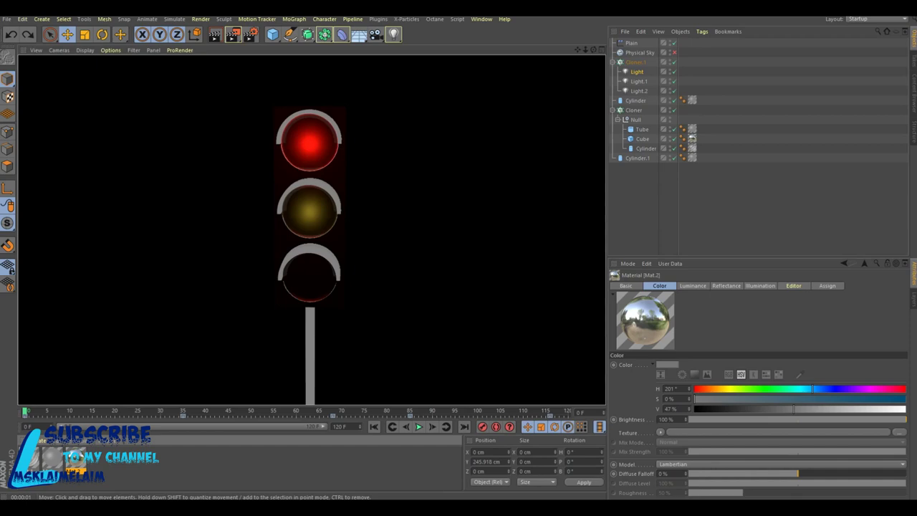
{"action": "mouse_move", "coordinate": [272, 229]}
{"action": "left_mouse_down", "text": "alt"}
{"action": "mouse_move", "coordinate": [311, 229]}
{"action": "mouse_move", "coordinate": [298, 229]}
{"action": "left_mouse_up", "text": "alt"}
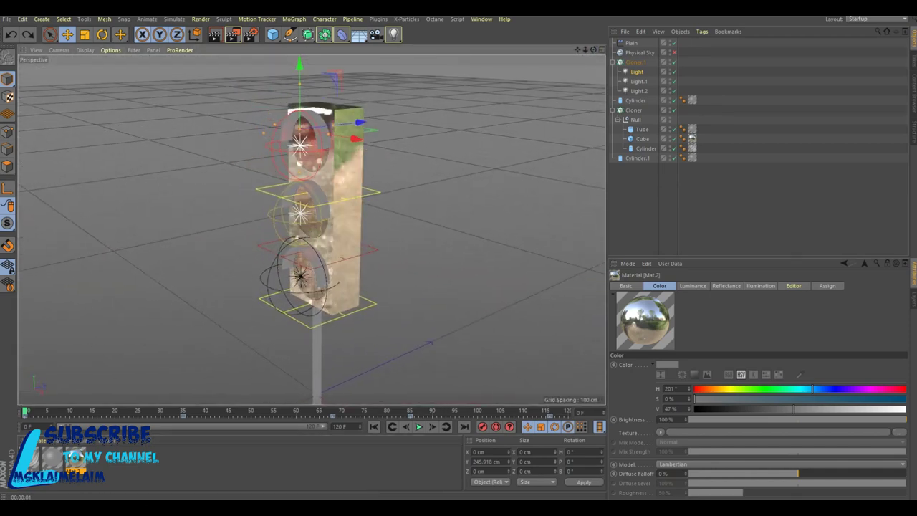
Test-render the angled view, then render again at frame 0
{"action": "left_click", "coordinate": [214, 34]}
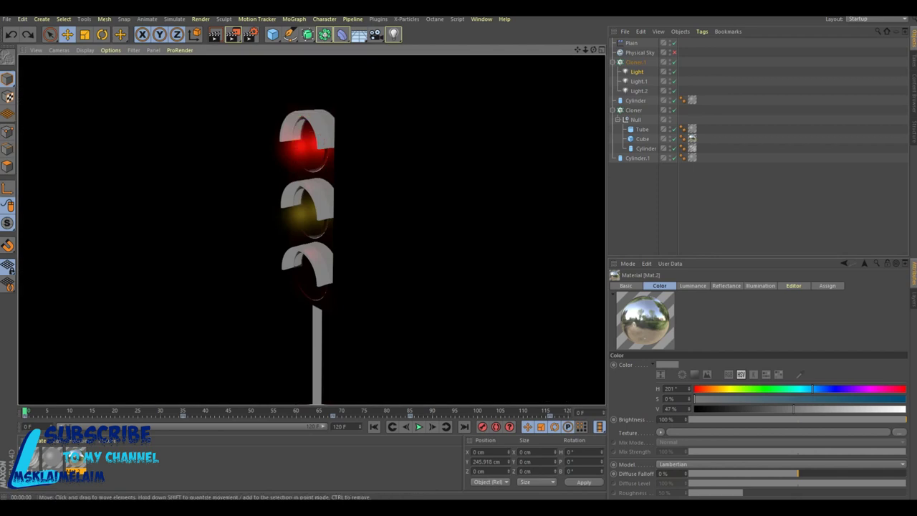
{"action": "left_click", "coordinate": [374, 426]}
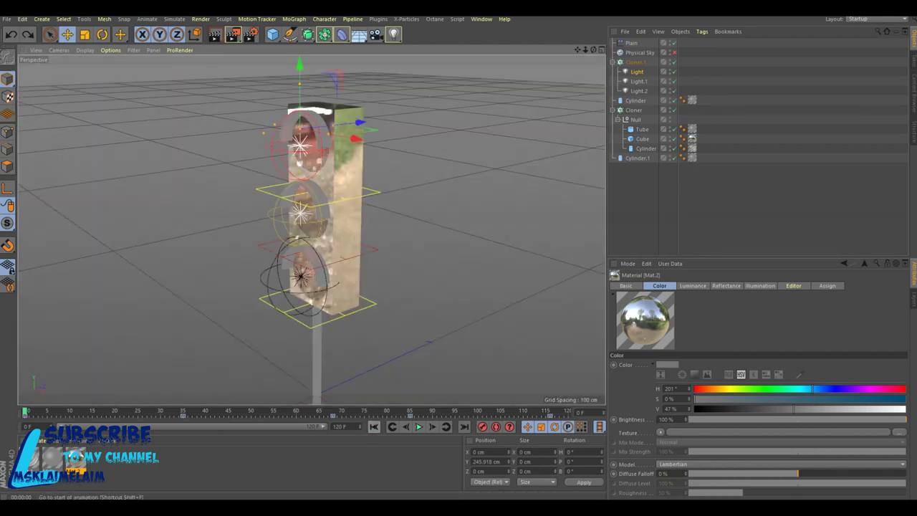
{"action": "left_click", "coordinate": [214, 33]}
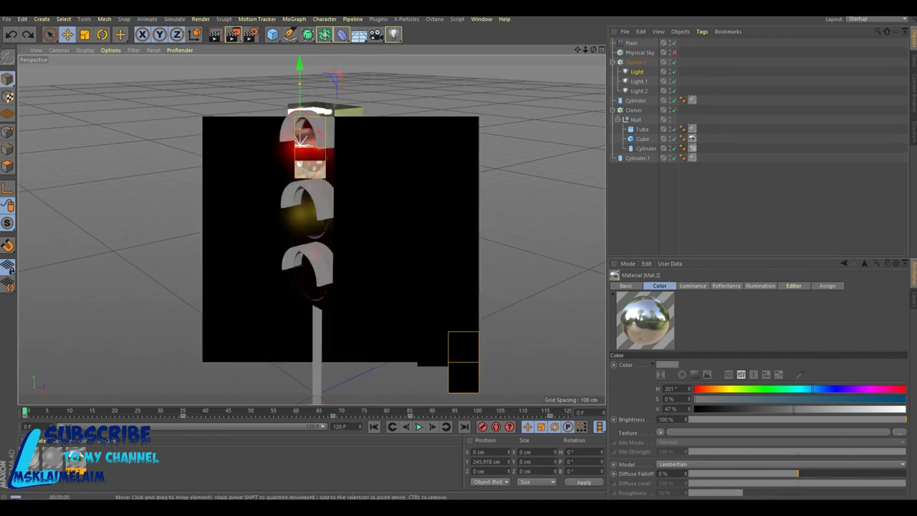
Play the animation to frame 48 and render the green light
{"action": "left_click", "coordinate": [419, 426]}
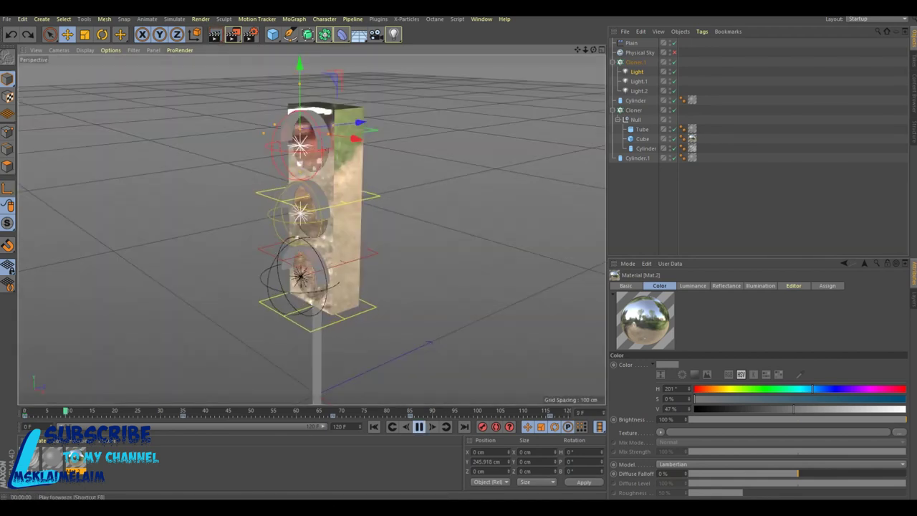
{"action": "left_click", "coordinate": [419, 426]}
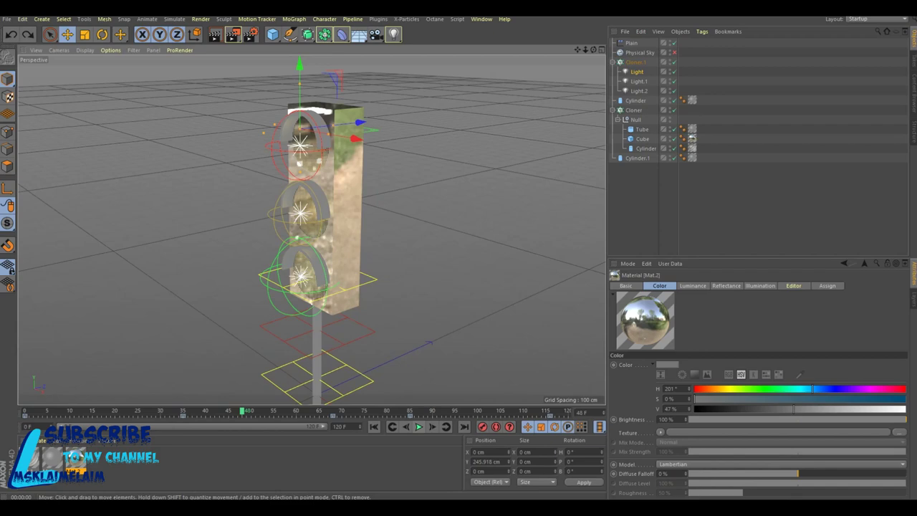
{"action": "left_click", "coordinate": [215, 34]}
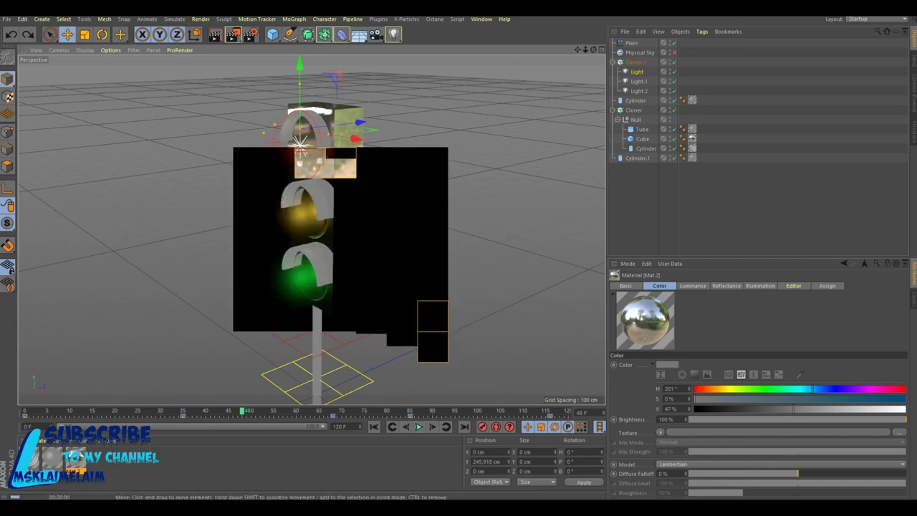